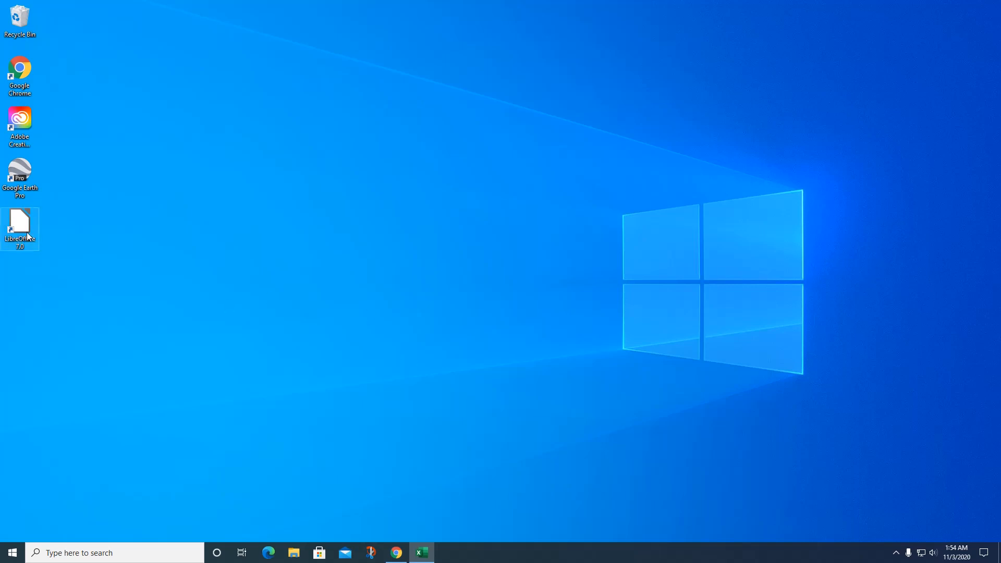
- Launch LibreOffice 7.0 from the desktop and maximize its start window
{"action": "left_click", "coordinate": [29, 236]}
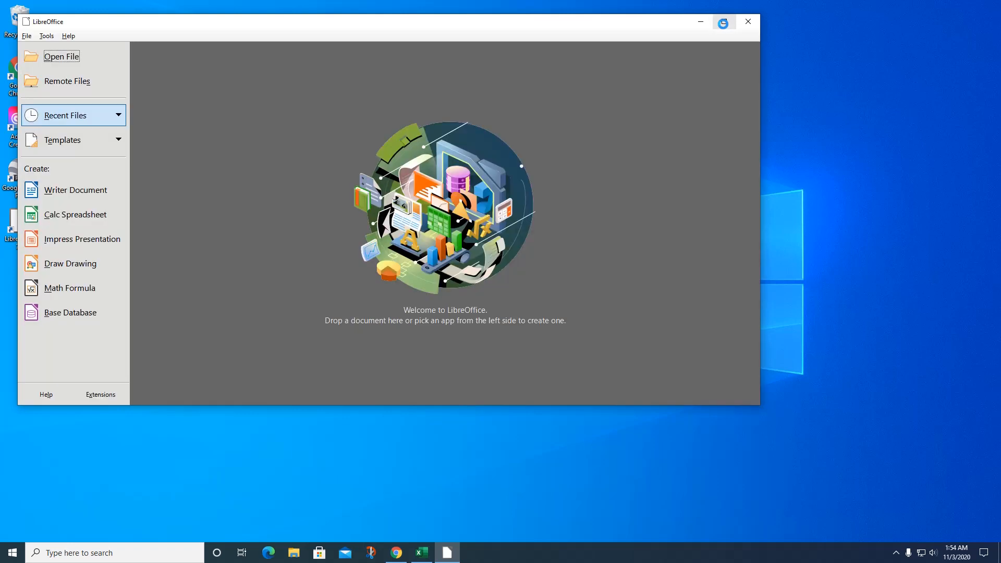
{"action": "left_click", "coordinate": [724, 23]}
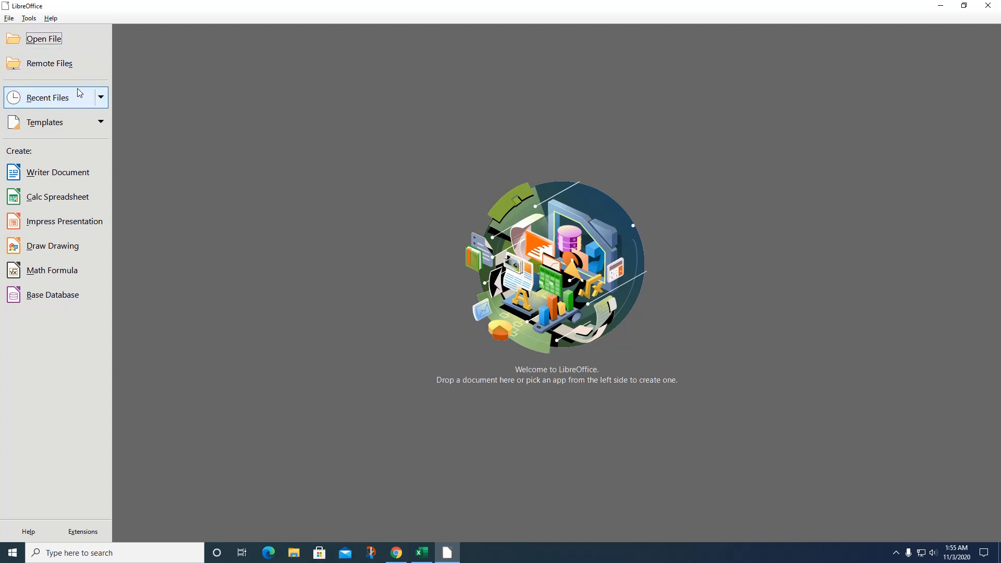
- Display the available Writer templates in the start window
{"action": "left_click", "coordinate": [101, 124]}
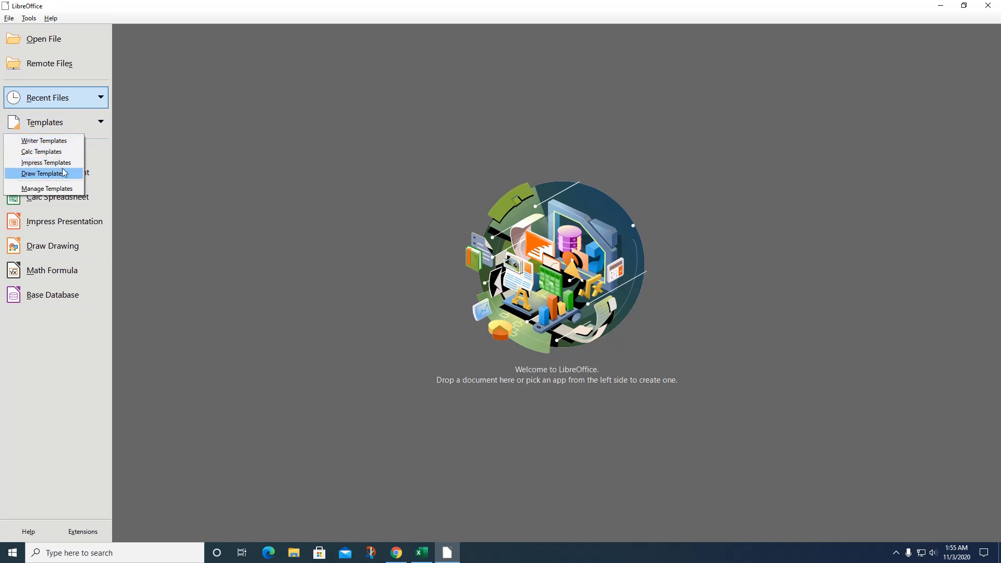
{"action": "left_click", "coordinate": [99, 149]}
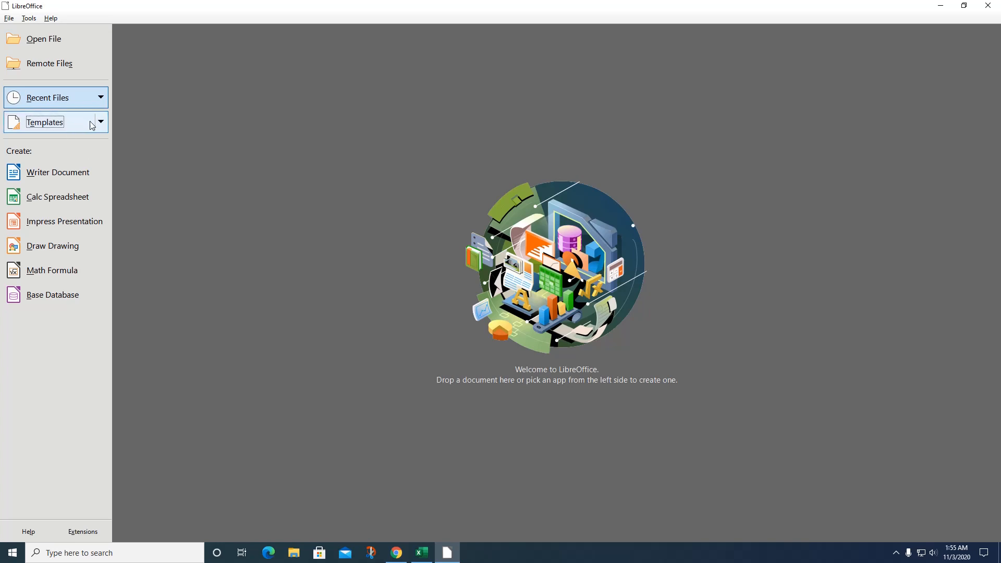
{"action": "left_click", "coordinate": [102, 123]}
{"action": "left_click", "coordinate": [46, 140]}
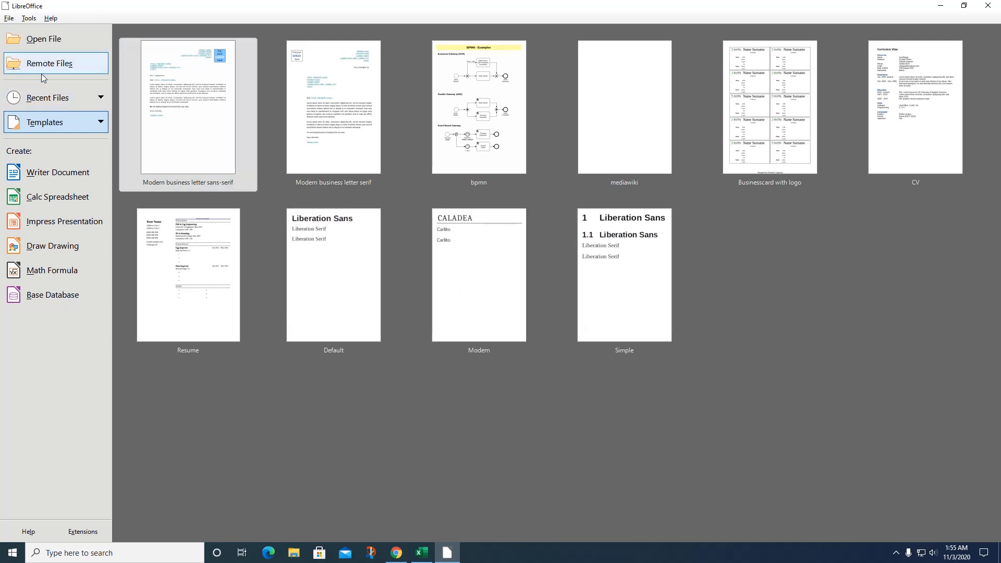
- Create a blank Writer document and dismiss the Tip of the Day
{"action": "left_click", "coordinate": [47, 172]}
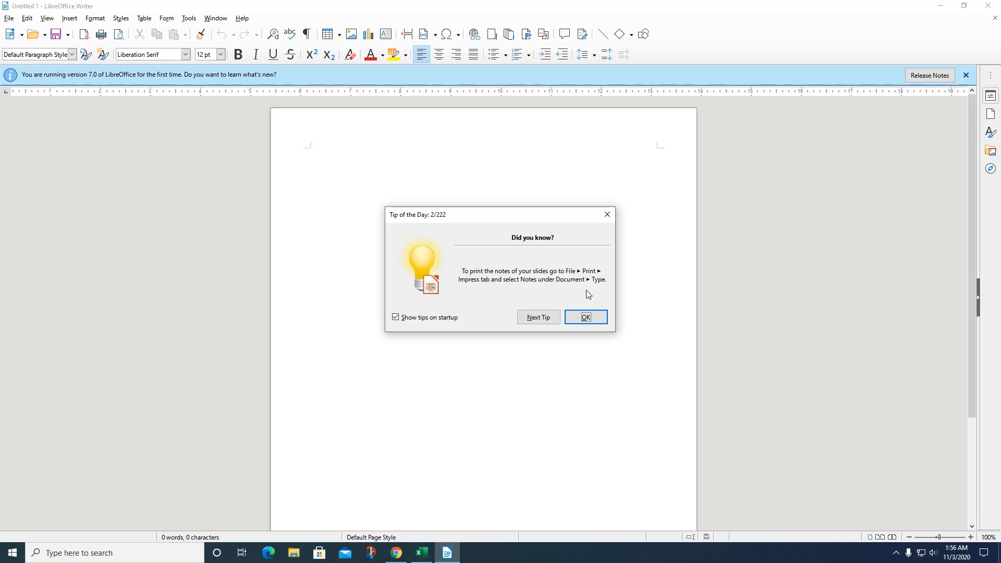
{"action": "left_click", "coordinate": [588, 318]}
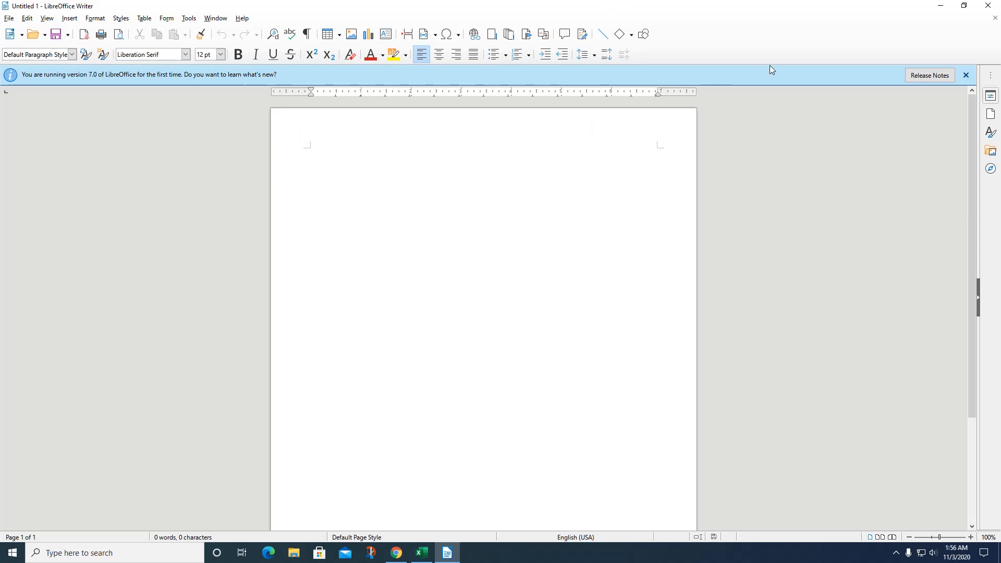
{"action": "left_click", "coordinate": [31, 19]}
{"action": "left_click", "coordinate": [73, 21]}
{"action": "left_click", "coordinate": [95, 18]}
{"action": "left_click", "coordinate": [122, 22]}
{"action": "left_click", "coordinate": [69, 18]}
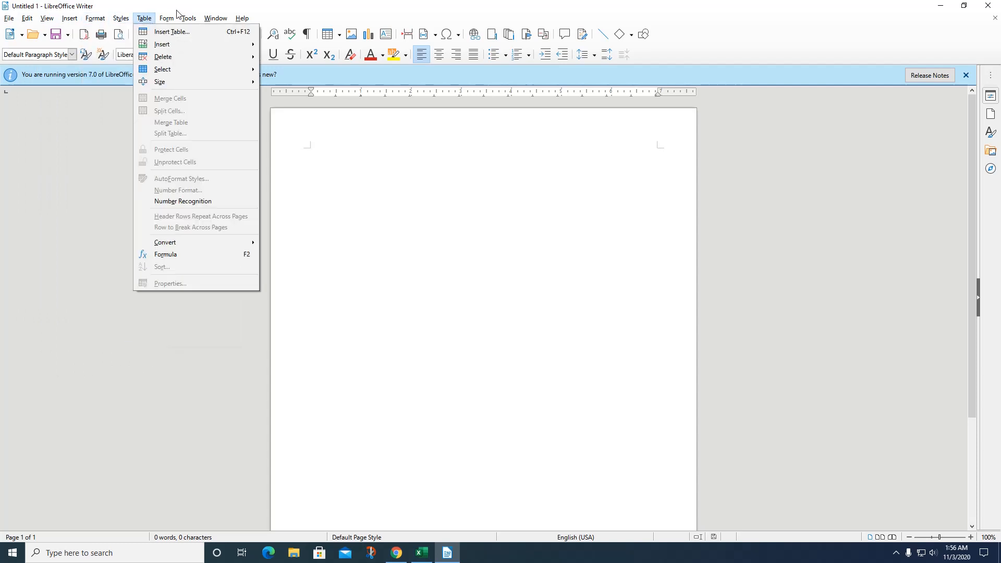
{"action": "left_click", "coordinate": [770, 164]}
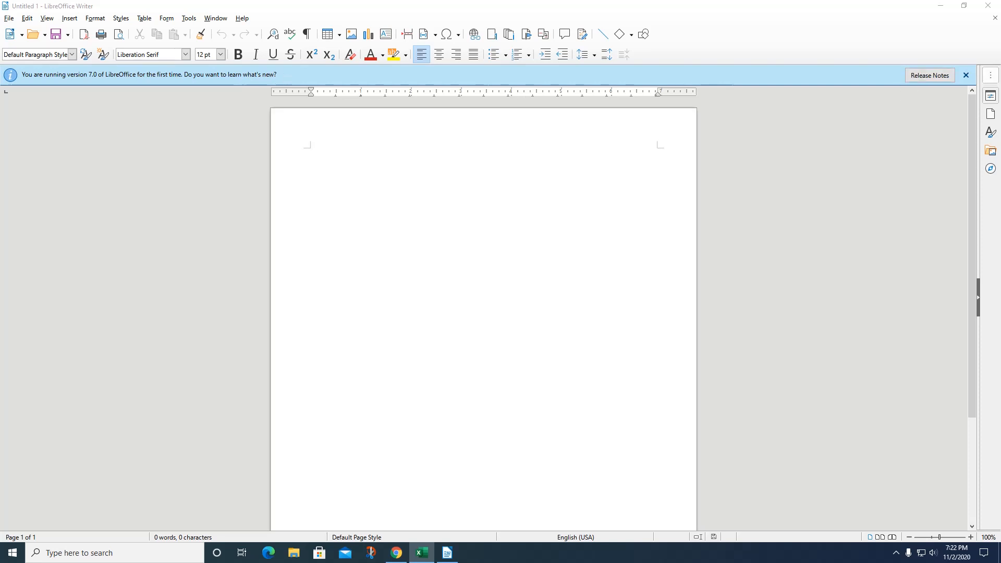
- Dismiss the release notes notification above the blank document
{"action": "left_click", "coordinate": [966, 75]}
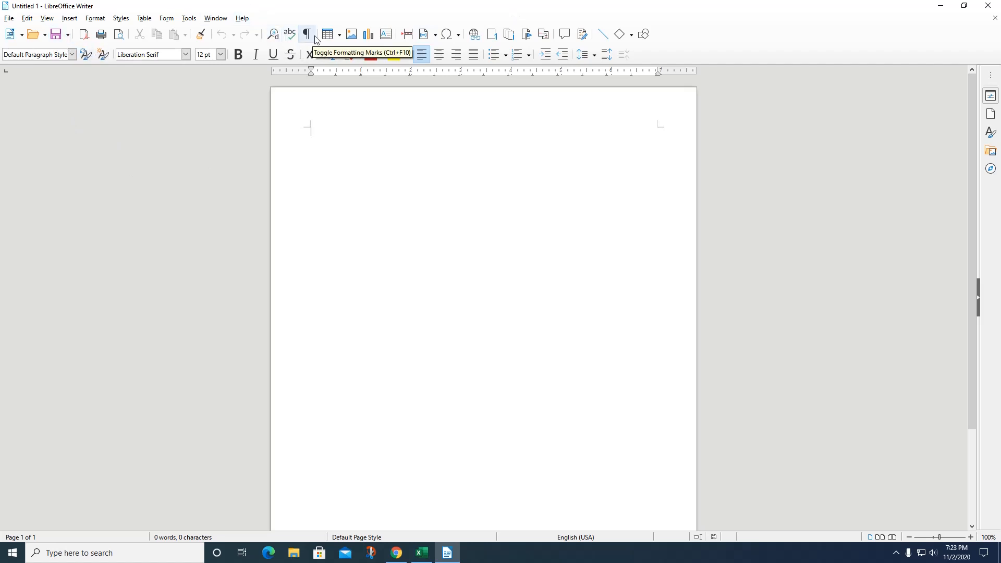
{"action": "left_click", "coordinate": [28, 20]}
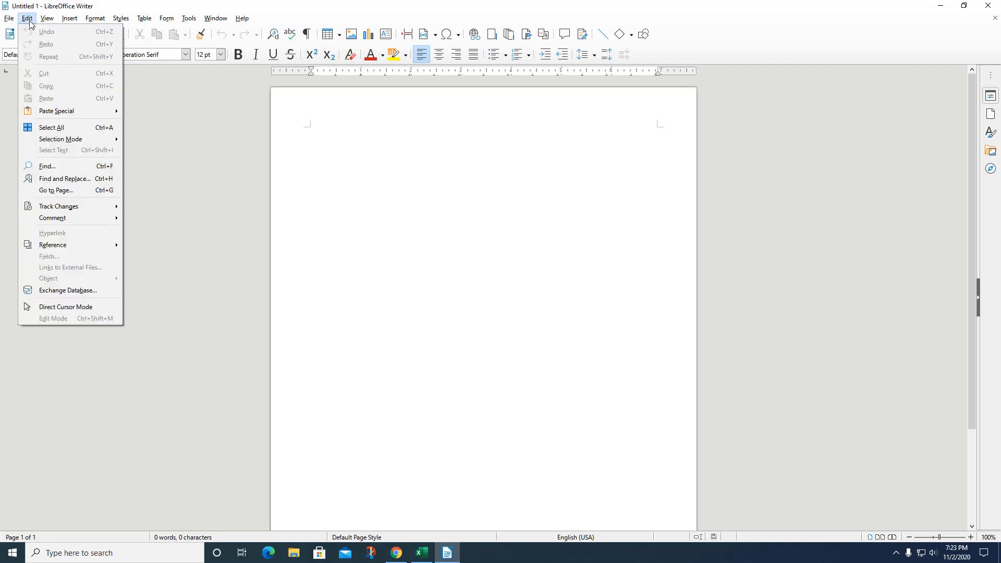
{"action": "mouse_move", "coordinate": [42, 24]}
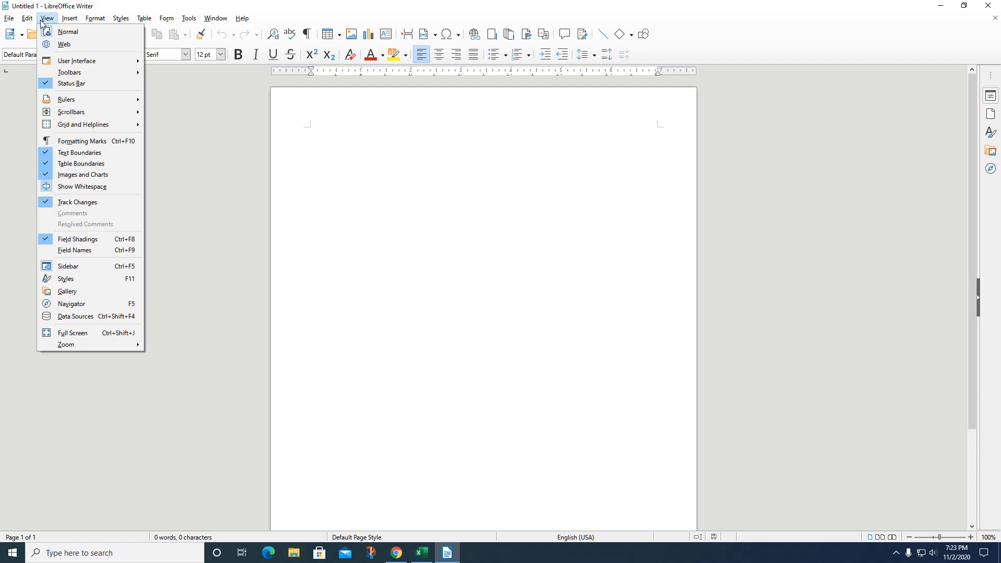
{"action": "mouse_move", "coordinate": [76, 23]}
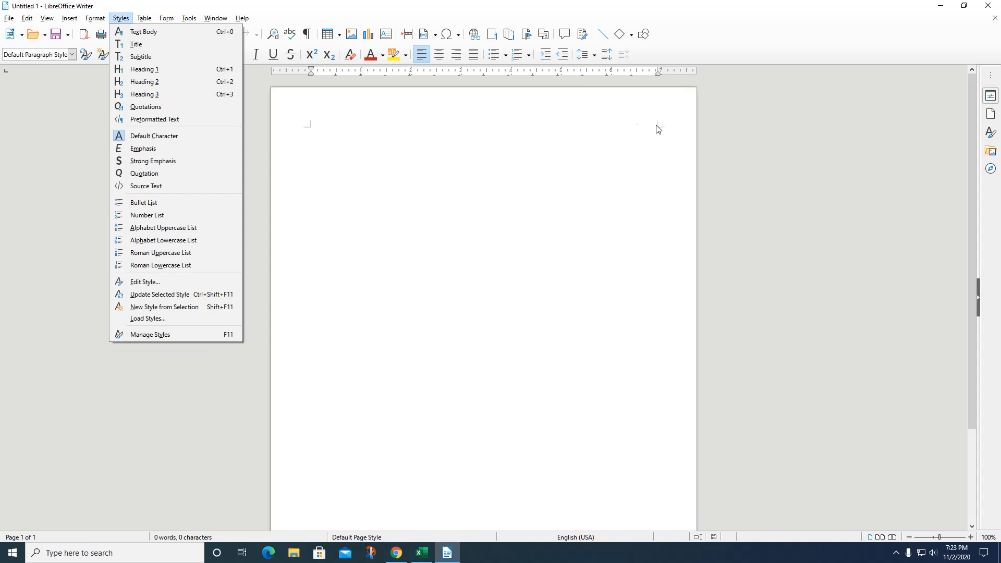
{"action": "left_click", "coordinate": [763, 151]}
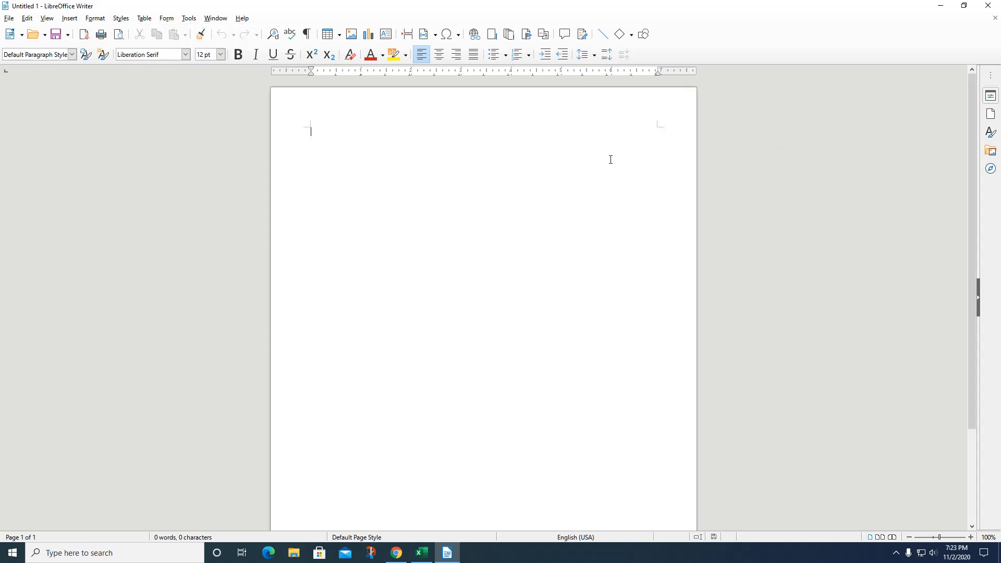
- Set the text font to Arial and the font size to 14 pt
{"action": "left_click", "coordinate": [186, 54]}
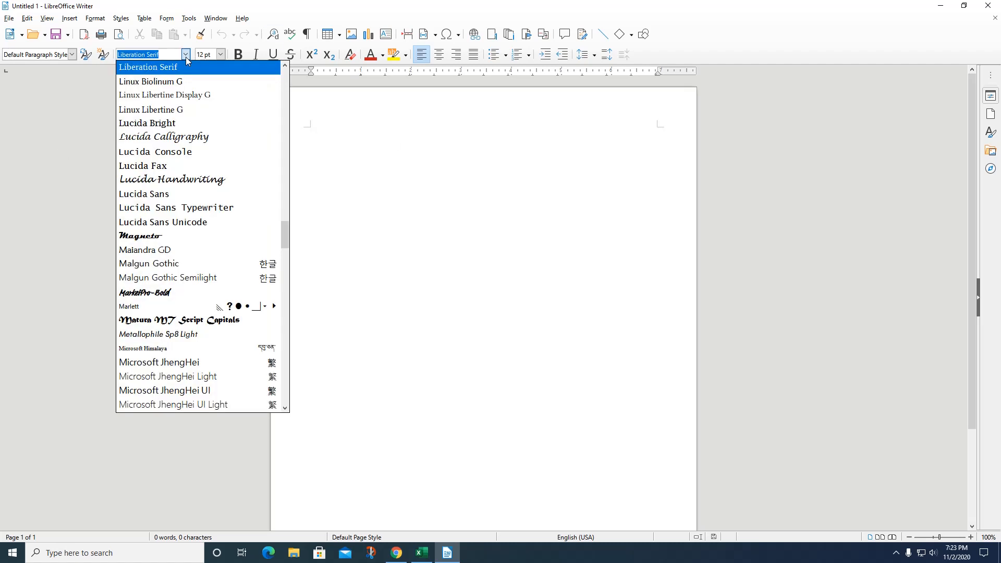
{"action": "left_click_drag", "start_coordinate": [285, 235], "coordinate": [284, 78]}
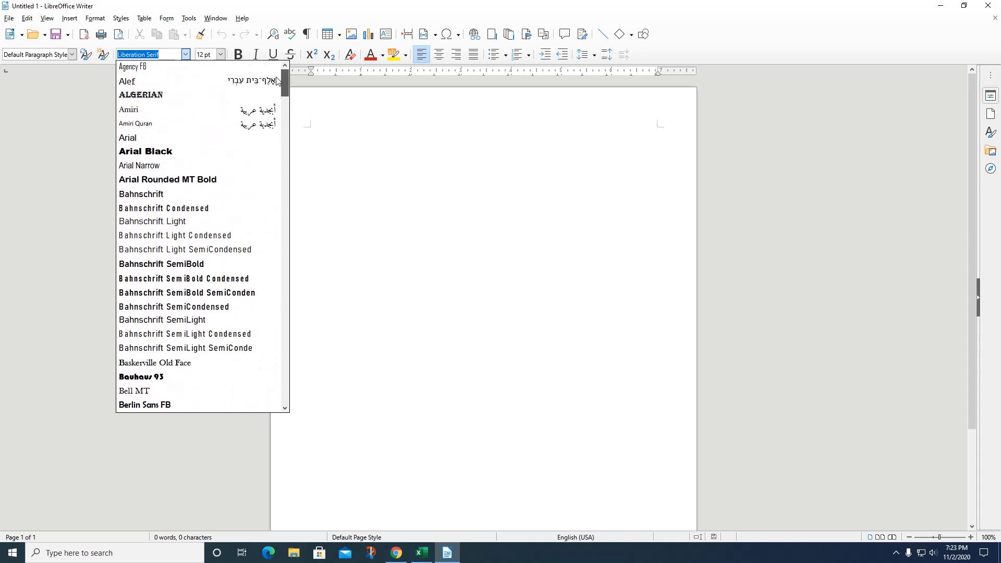
{"action": "left_click", "coordinate": [185, 144]}
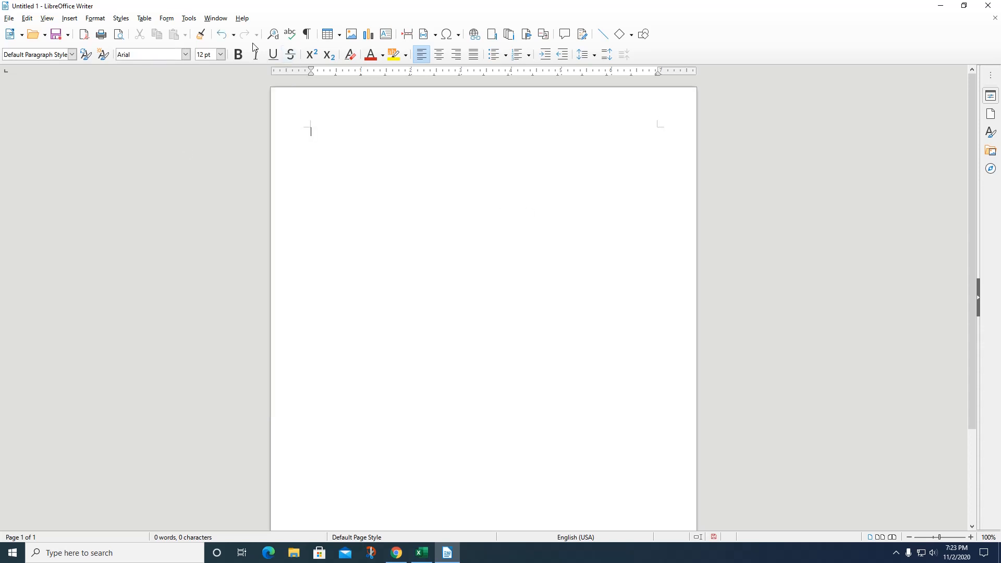
{"action": "left_click", "coordinate": [221, 54]}
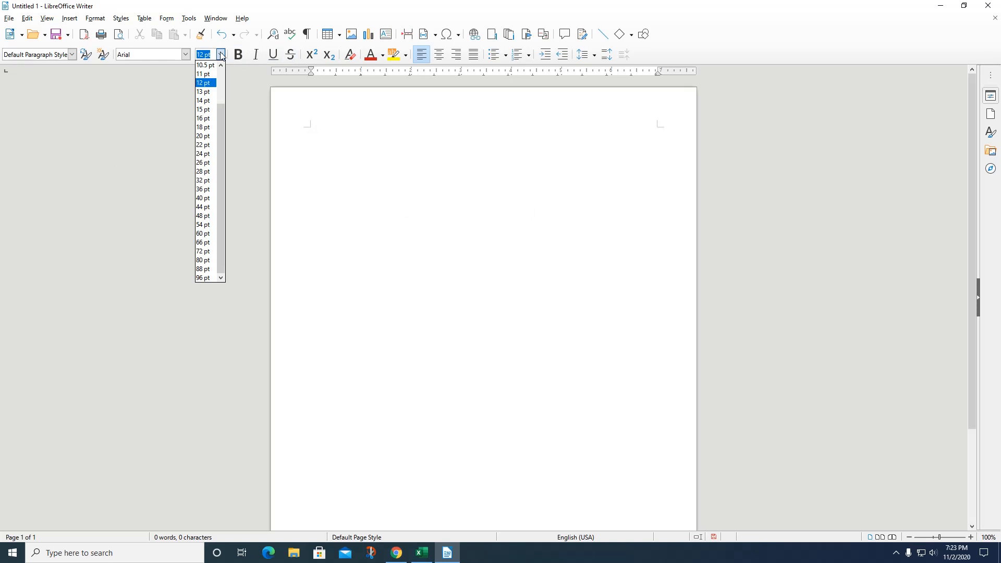
{"action": "left_click", "coordinate": [203, 100]}
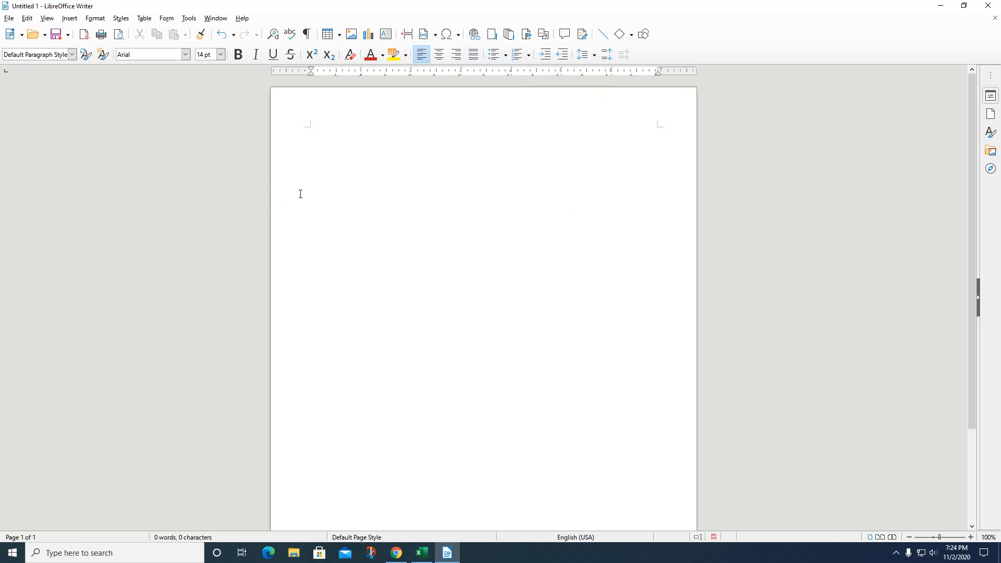
- Start the document with "This is the paragraph that I want to start with. I will just type a couple lines of text"
{"action": "type", "text": "This is the paragraph that I w"}
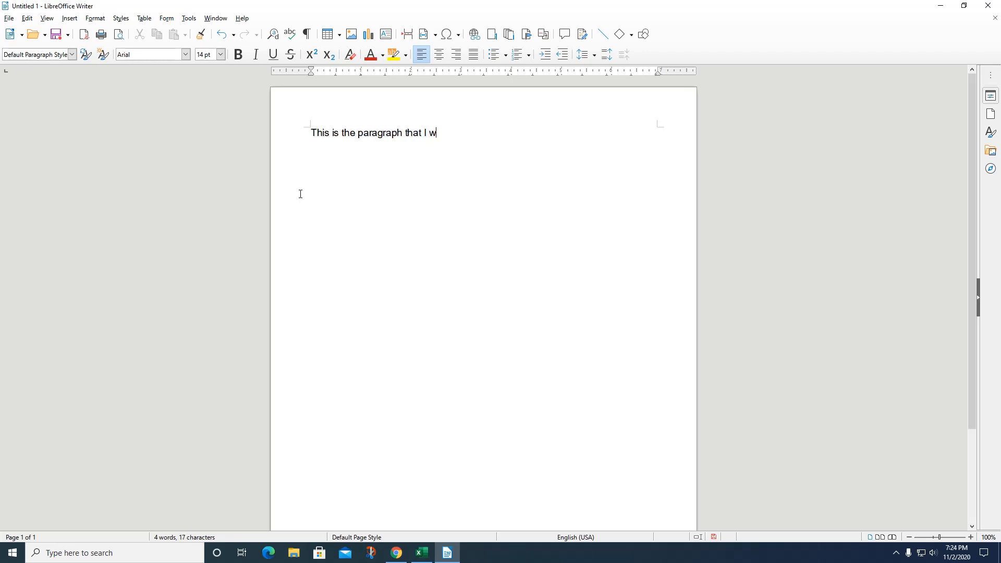
{"action": "type", "text": "ant to start with. I will just type a"}
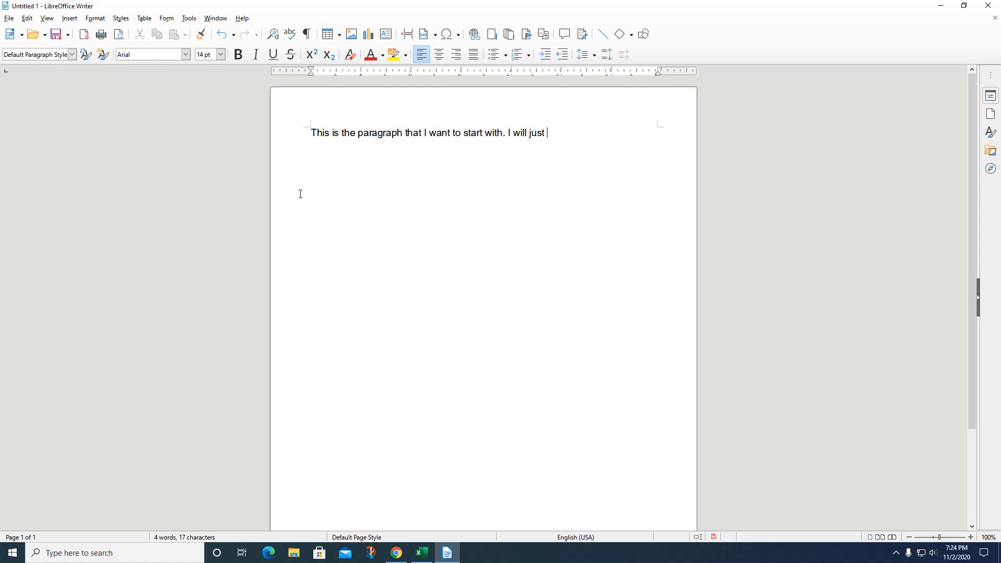
{"action": "type", "text": "ple "}
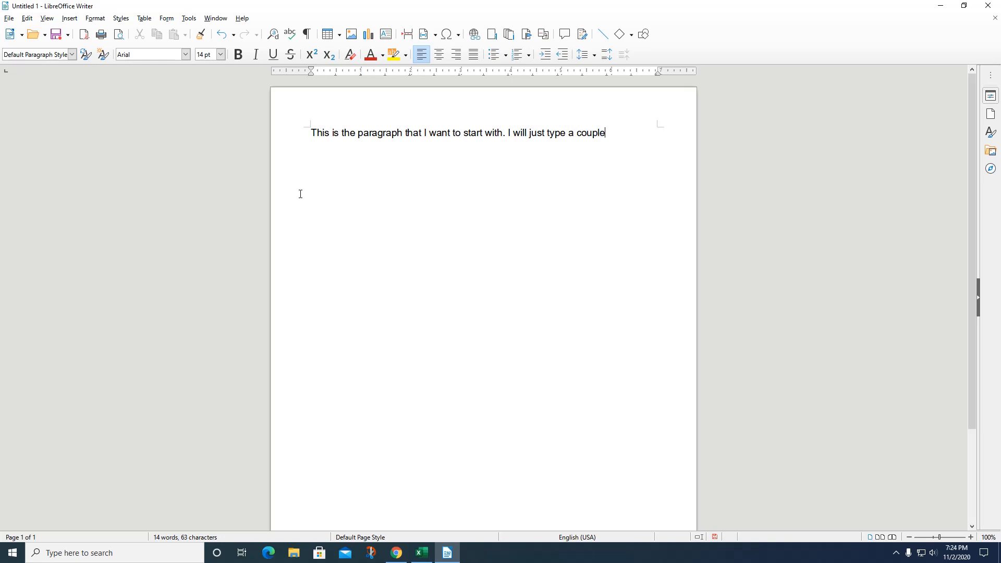
{"action": "type", "text": "lines of te"}
{"action": "type", "text": "xt"}
- Complete the opening paragraph with the sentence "Lets just put one more line of text."
{"action": "type", "text": " , just so"}
{"action": "key", "text": "BackSpace"}
{"action": "key", "text": "BackSpace"}
{"action": "key", "text": "BackSpace"}
{"action": "key", "text": "BackSpace"}
{"action": "key", "text": "BackSpace"}
{"action": "key", "text": "BackSpace"}
{"action": "type", "text": "Lets just put on"}
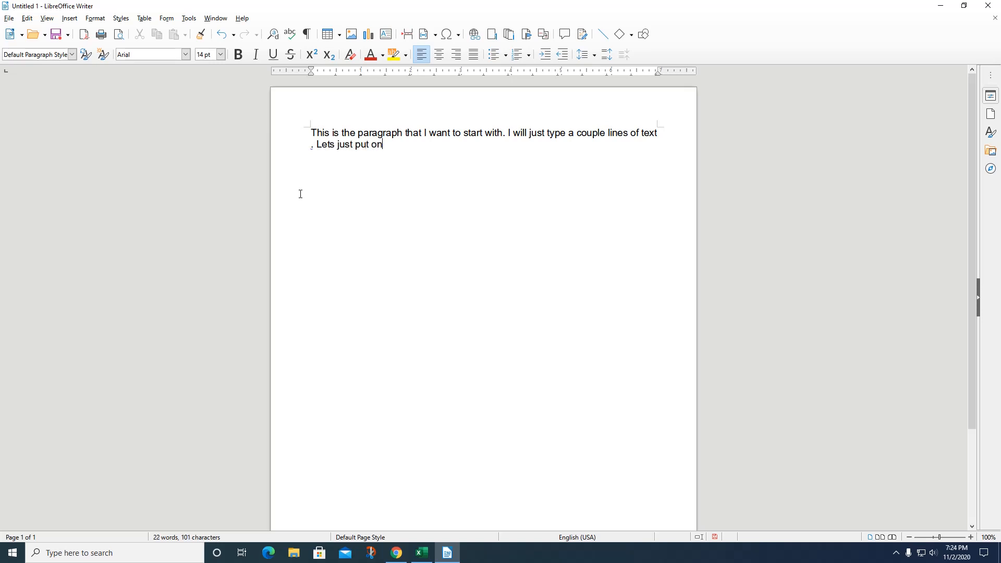
{"action": "type", "text": "e more line of text."}
- Add a bulleted list below the paragraph with the entries "Item number 1" and "item number 2"
{"action": "left_click", "coordinate": [493, 54]}
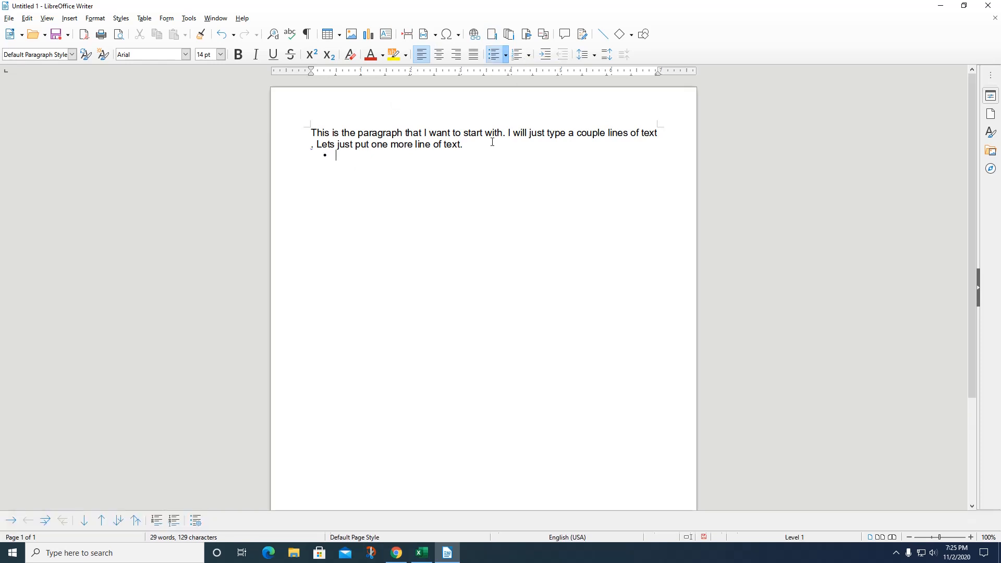
{"action": "type", "text": "Item number 1"}
{"action": "key", "text": "Return"}
{"action": "type", "text": "item nu"}
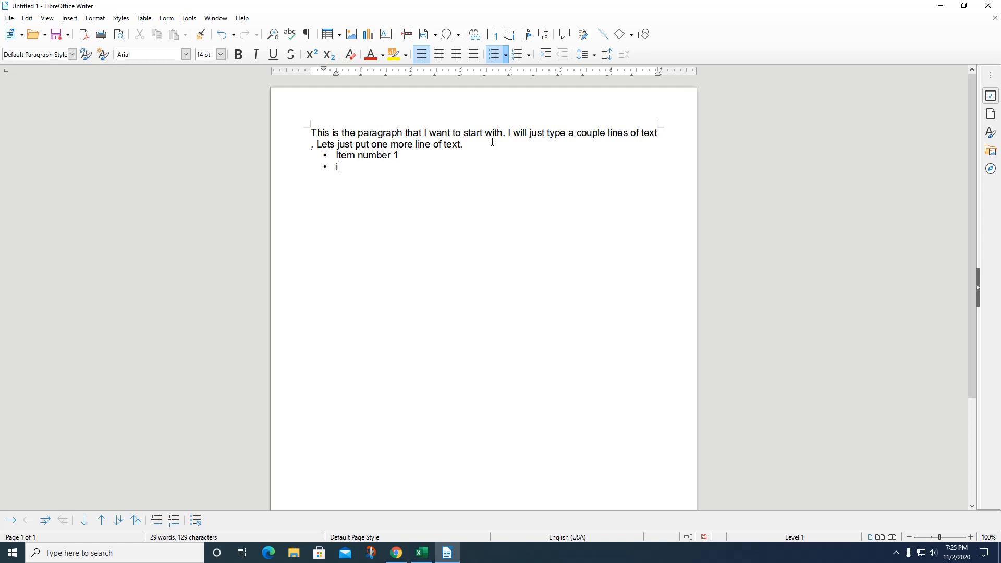
{"action": "type", "text": "mber 2"}
- Add a numbered list below the bullets with the entries "thing number 1" and "thing number 2"
{"action": "left_click", "coordinate": [518, 55]}
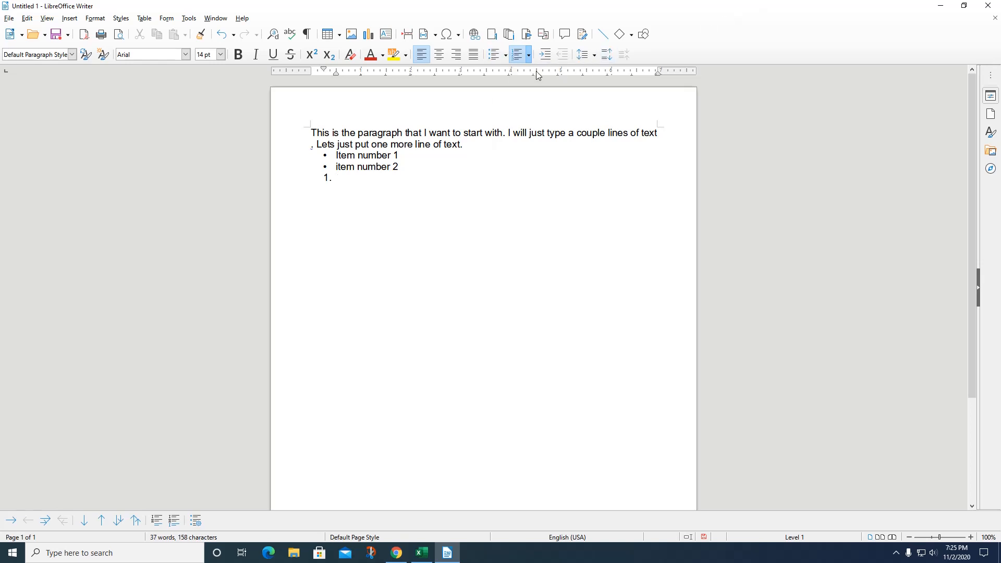
{"action": "type", "text": "thing number"}
{"action": "type", "text": "thing number"}
{"action": "type", "text": " 2"}
{"action": "key", "text": "Return"}
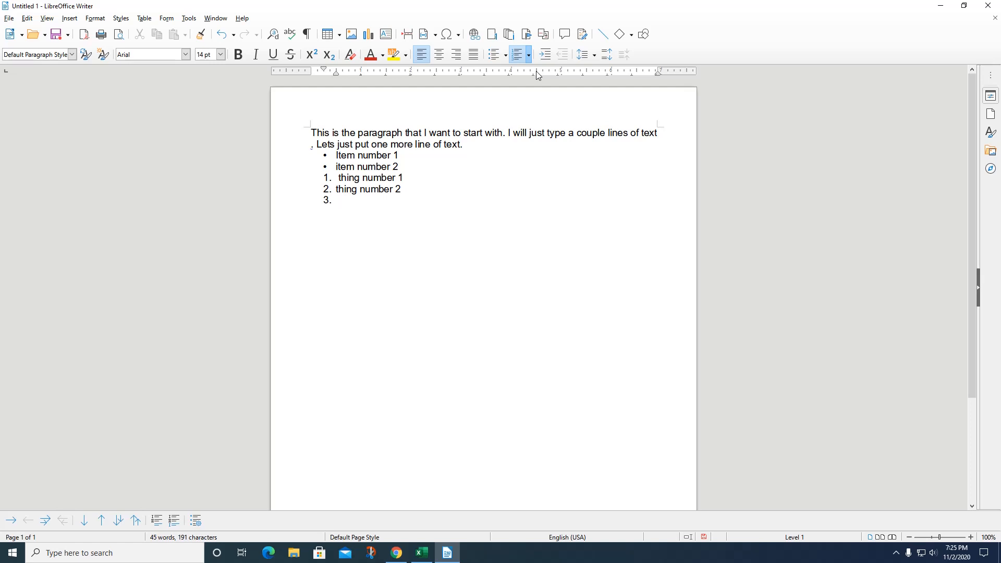
- Add a list with solid arrow bullets below the numbered list, containing two entries that both read "another item"
{"action": "left_click", "coordinate": [504, 62]}
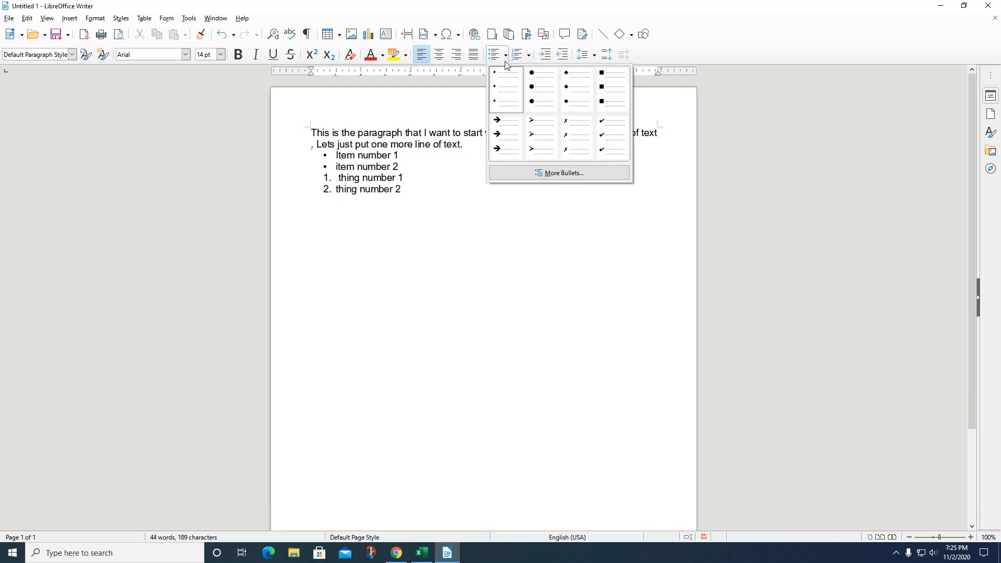
{"action": "left_click", "coordinate": [505, 152]}
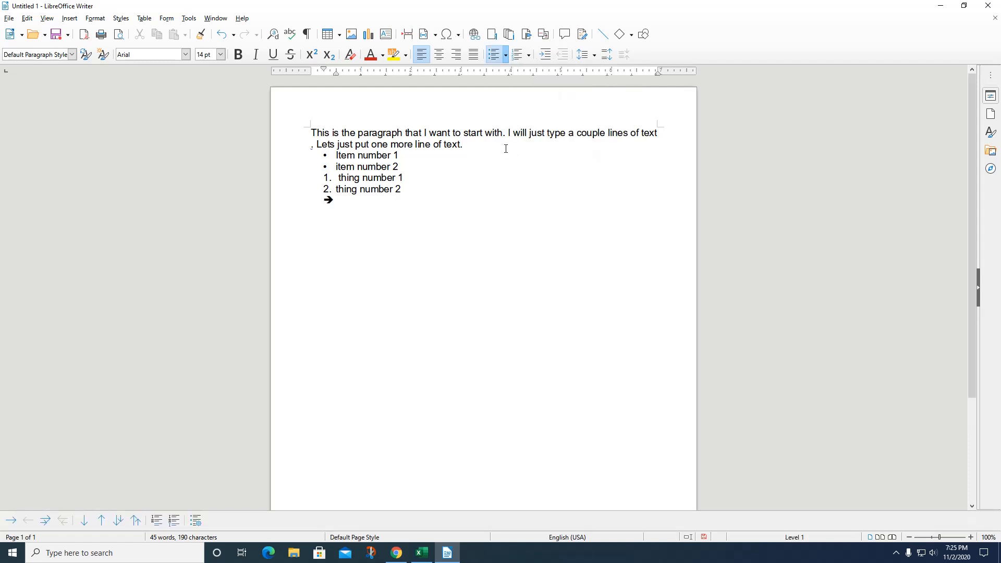
{"action": "type", "text": "another item"}
{"action": "key", "text": "Return"}
{"action": "type", "text": "another item"}
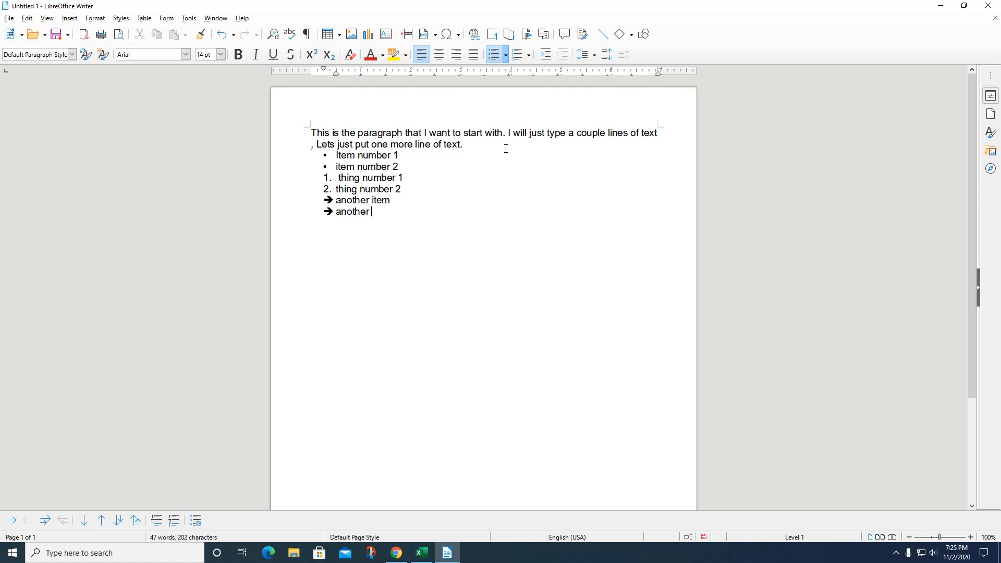
{"action": "key", "text": "Return"}
- Indent both arrow-bulleted "another item" entries by three levels
{"action": "left_click", "coordinate": [336, 201]}
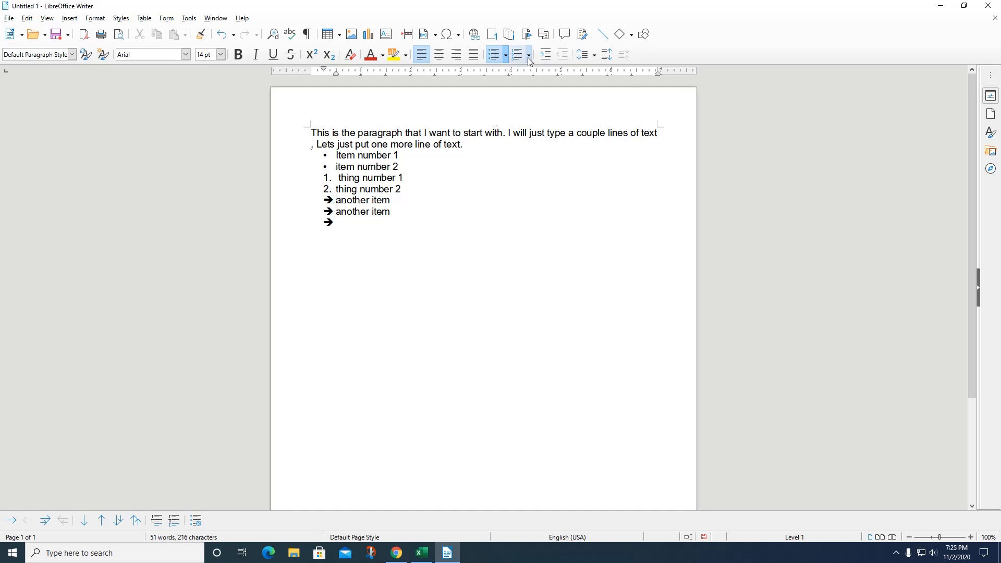
{"action": "left_click", "coordinate": [545, 55]}
{"action": "left_click", "coordinate": [545, 54]}
{"action": "left_click", "coordinate": [544, 54]}
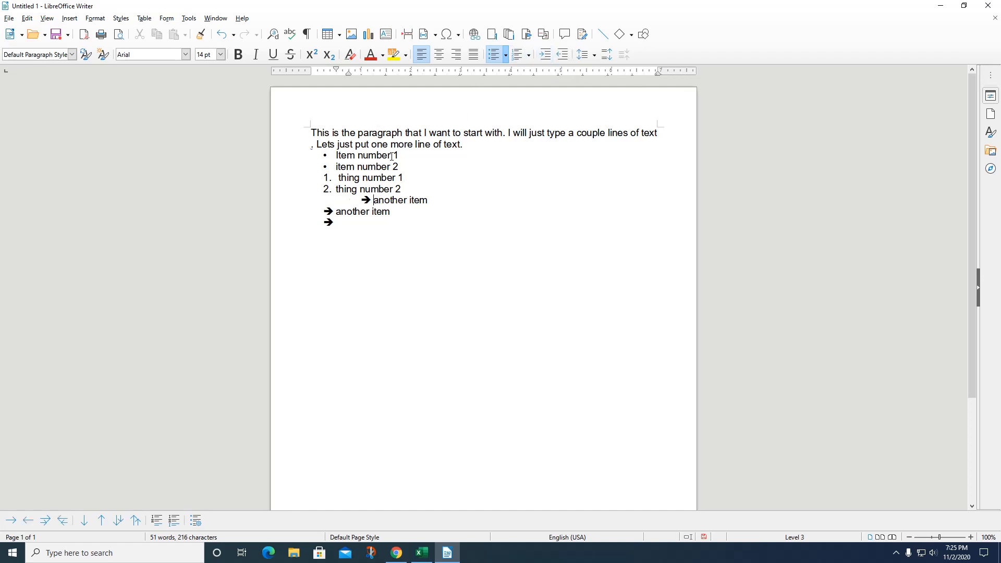
{"action": "left_click", "coordinate": [335, 211]}
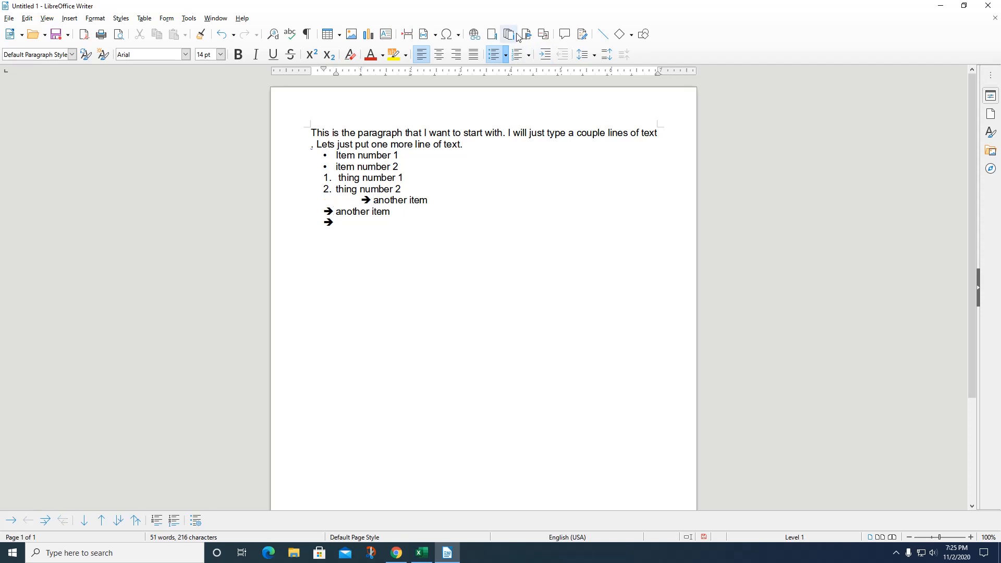
{"action": "left_click", "coordinate": [545, 54]}
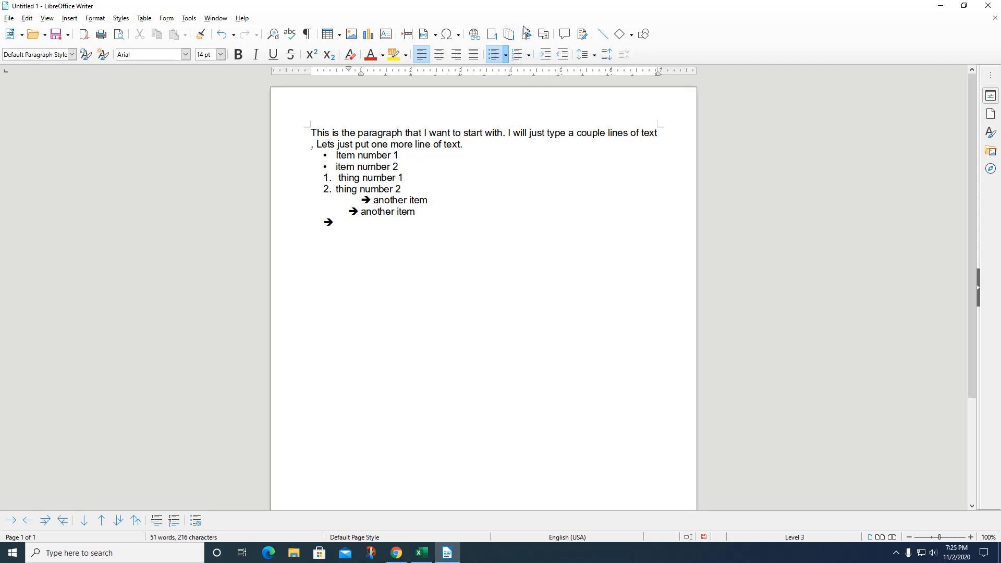
{"action": "left_click", "coordinate": [546, 58]}
{"action": "left_click", "coordinate": [70, 19]}
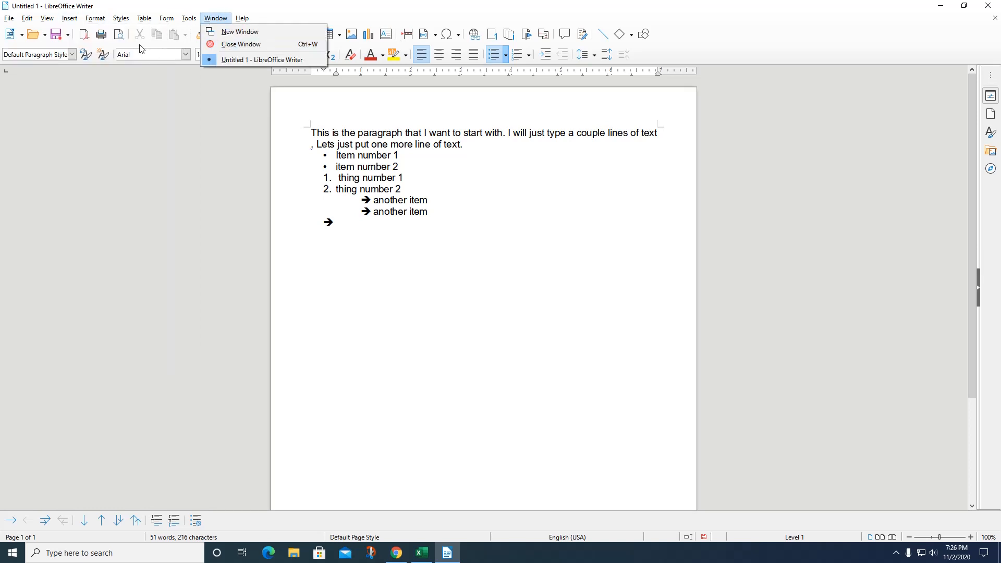
- Insert the "whitehouse" image from the Pictures folder below the lists and scale it down to about 4.35 × 2.81 inches
{"action": "mouse_move", "coordinate": [98, 22]}
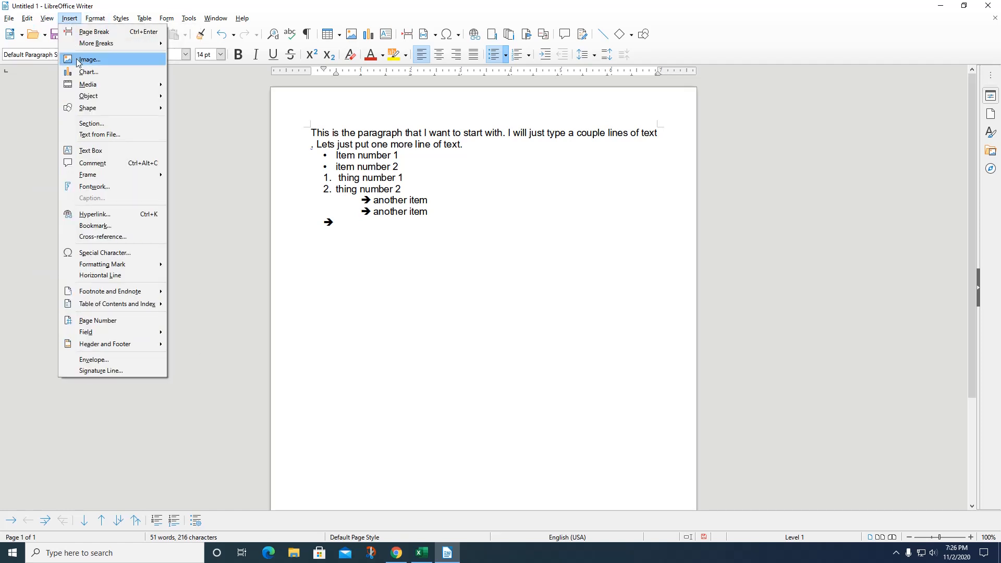
{"action": "left_click", "coordinate": [352, 37]}
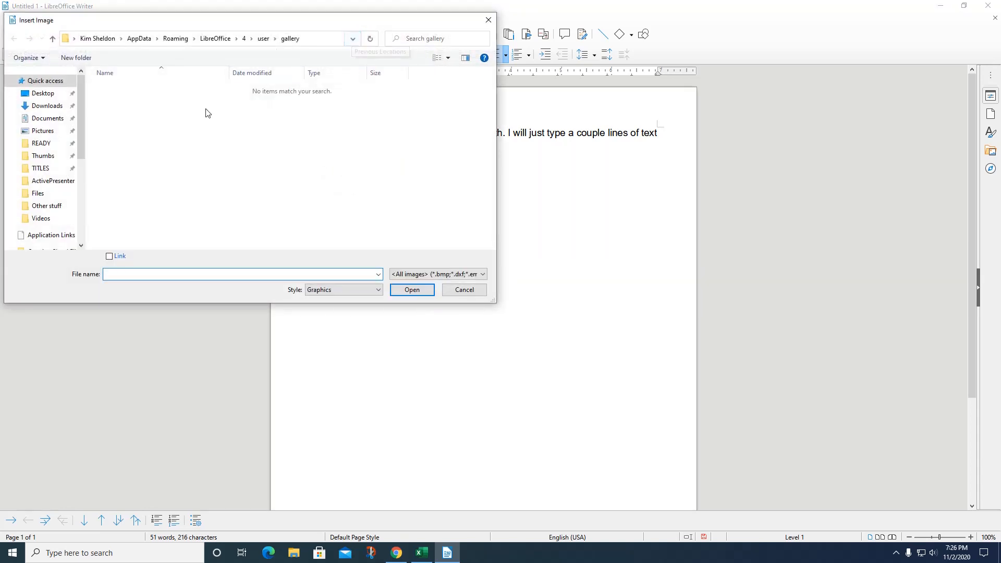
{"action": "left_click", "coordinate": [43, 130]}
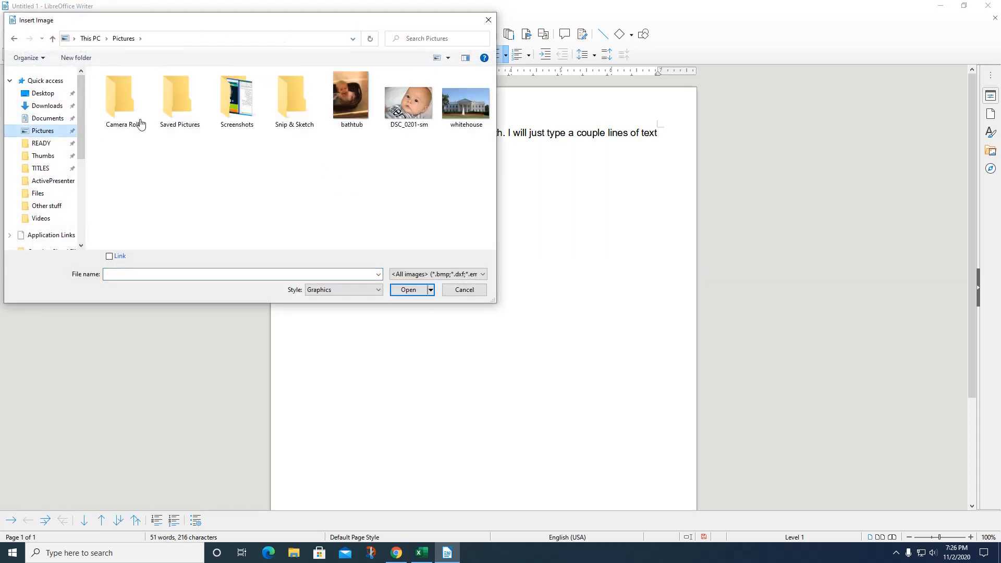
{"action": "left_click", "coordinate": [448, 111]}
{"action": "double_click", "coordinate": [448, 111]}
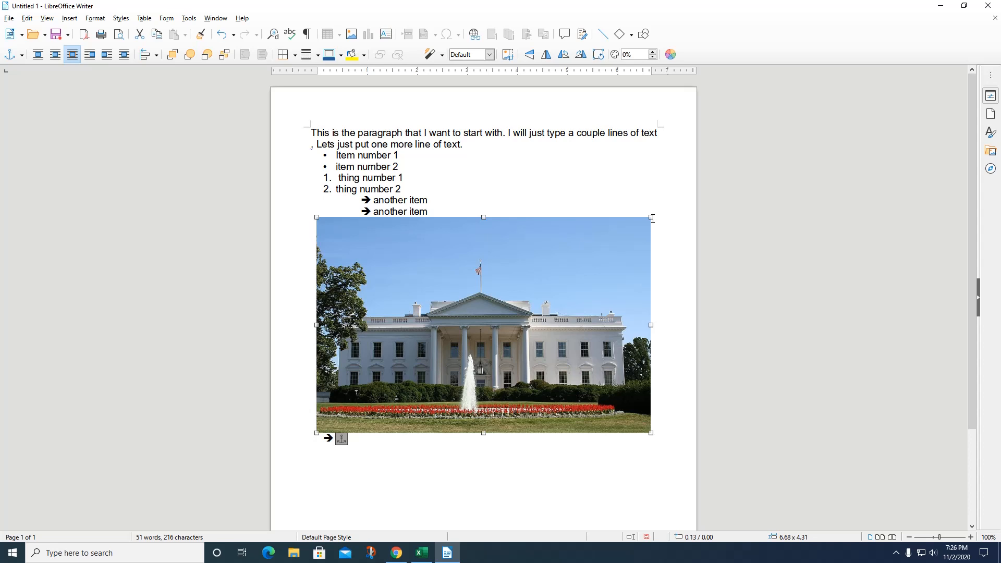
{"action": "left_click_drag", "start_coordinate": [652, 218], "coordinate": [537, 291]}
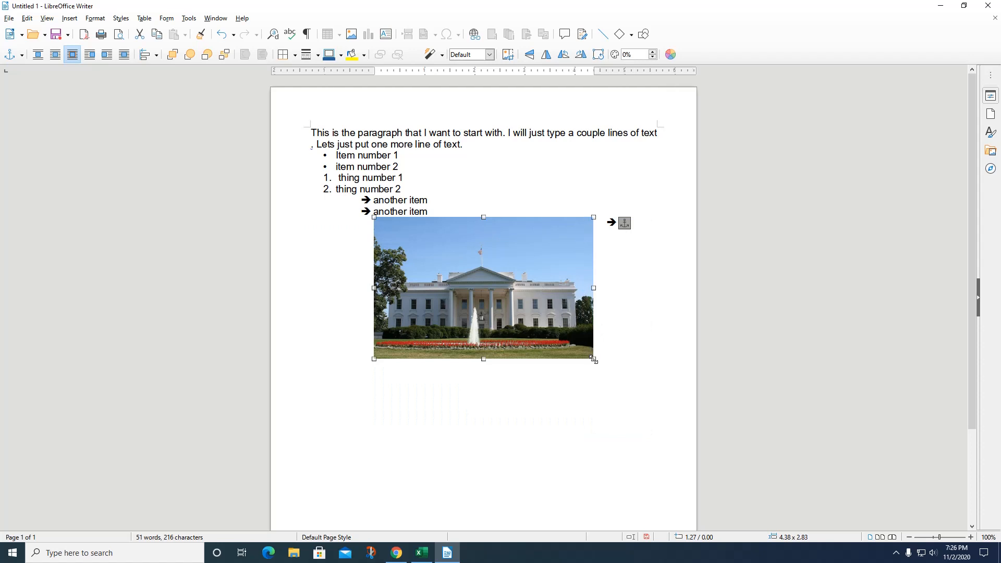
{"action": "left_click_drag", "start_coordinate": [593, 359], "coordinate": [552, 357]}
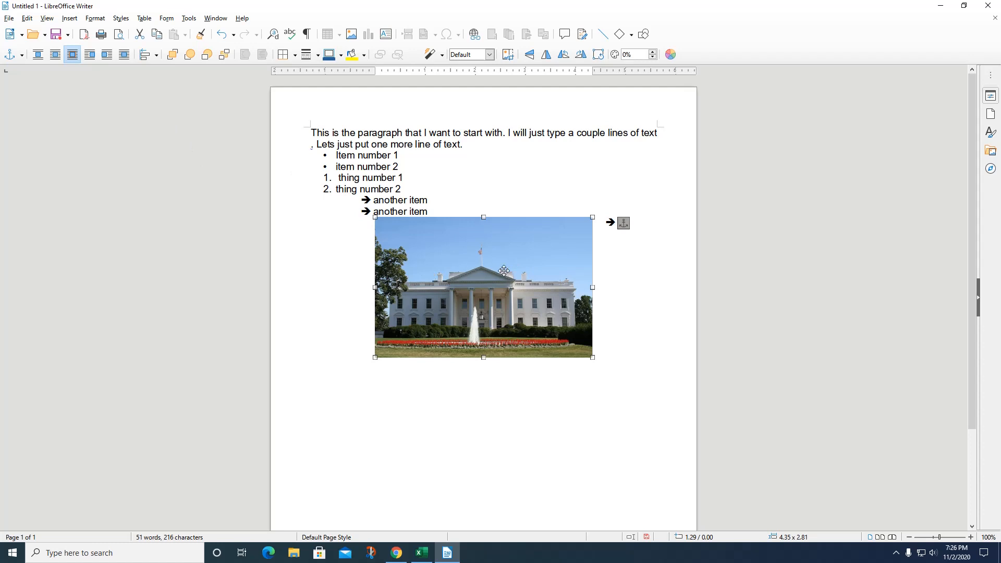
- Apply the Pop Art filter to the White House image
{"action": "left_click", "coordinate": [95, 18]}
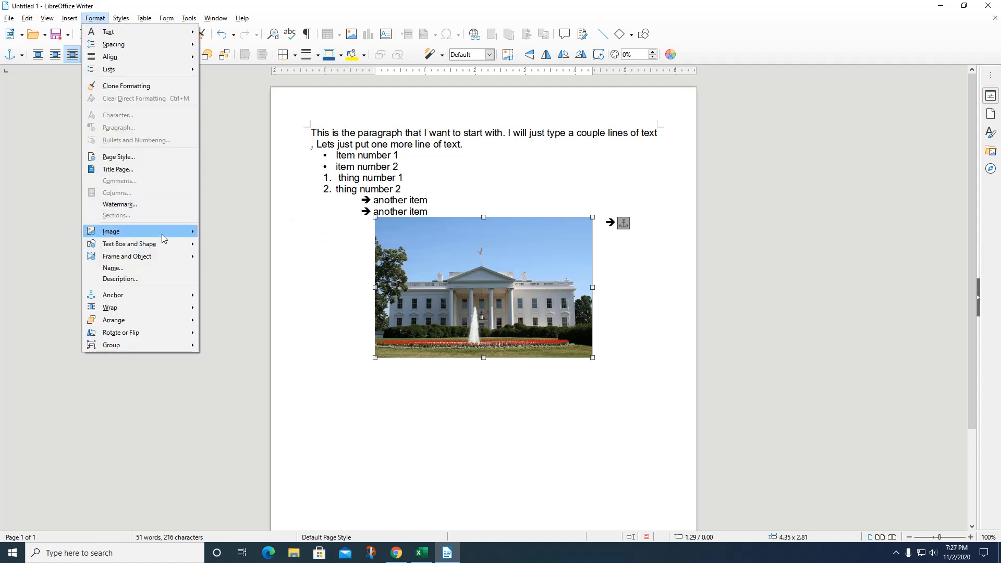
{"action": "mouse_move", "coordinate": [161, 234]}
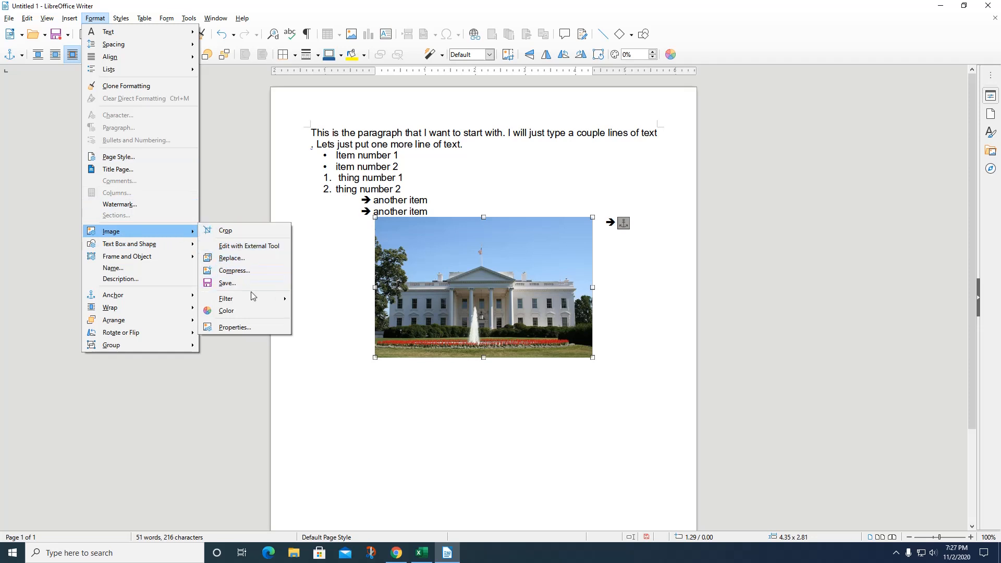
{"action": "mouse_move", "coordinate": [249, 299]}
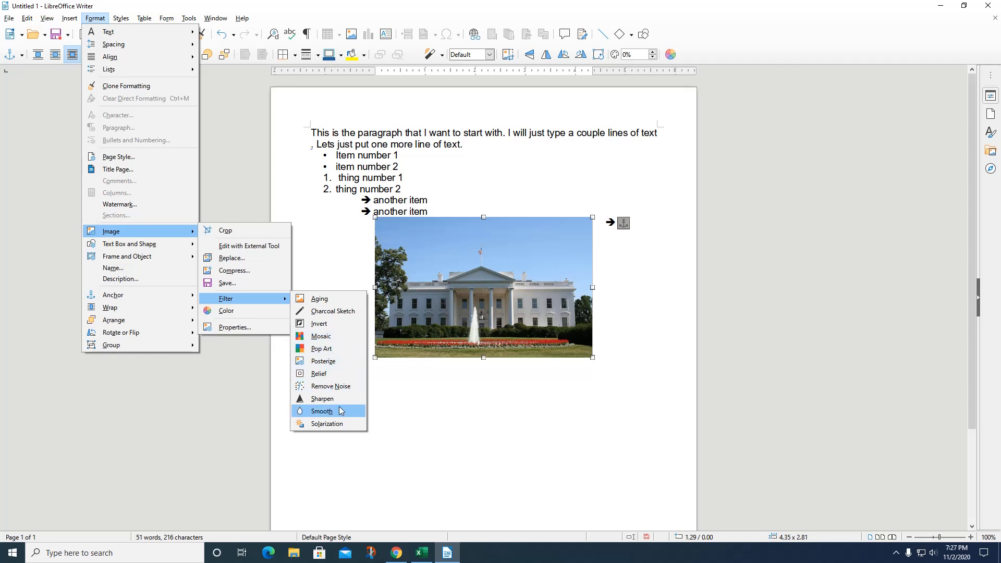
{"action": "left_click", "coordinate": [321, 348]}
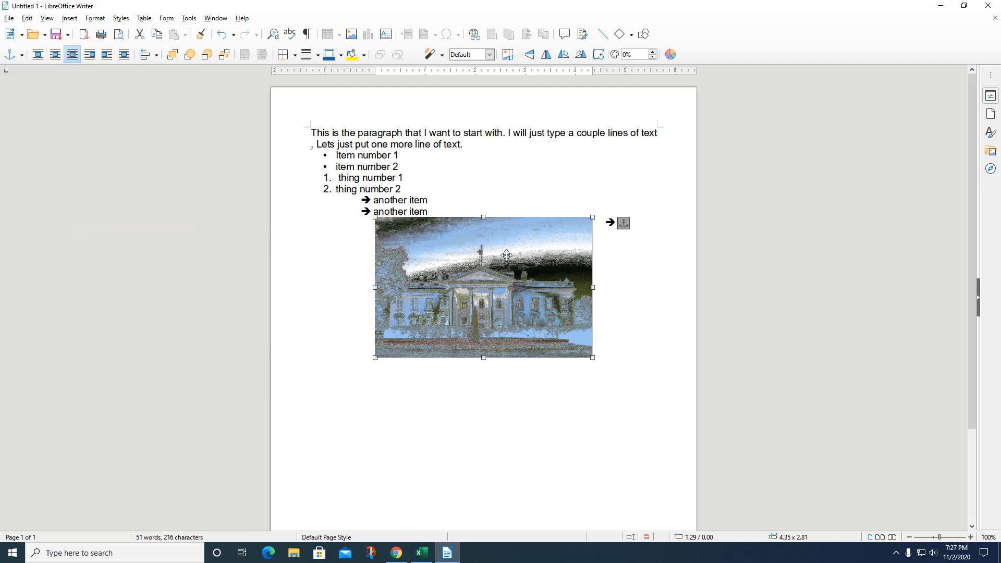
- Set the image's text wrapping to Wrap Left and move it up beside the lists, level with the first bulleted item
{"action": "right_click", "coordinate": [437, 254]}
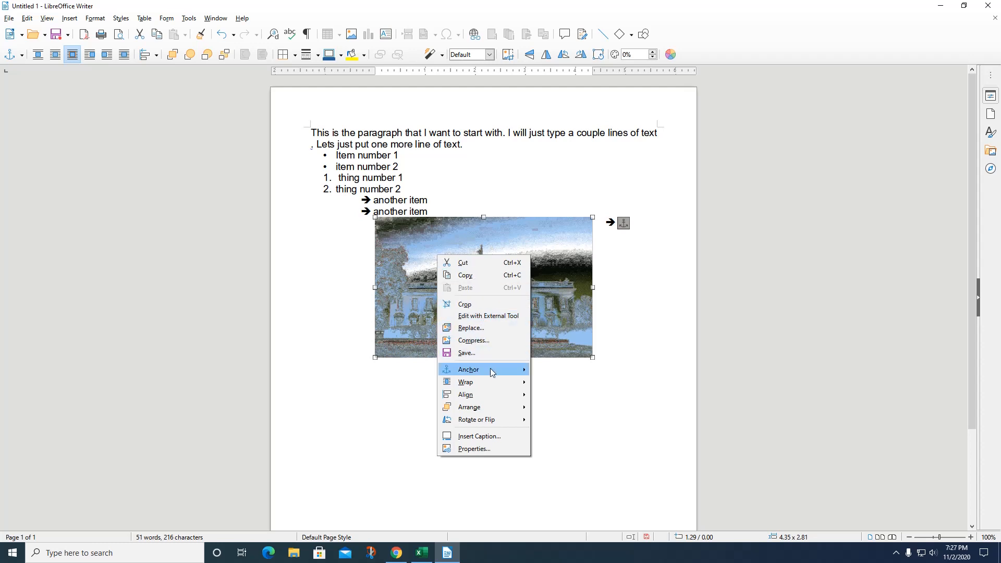
{"action": "mouse_move", "coordinate": [492, 371]}
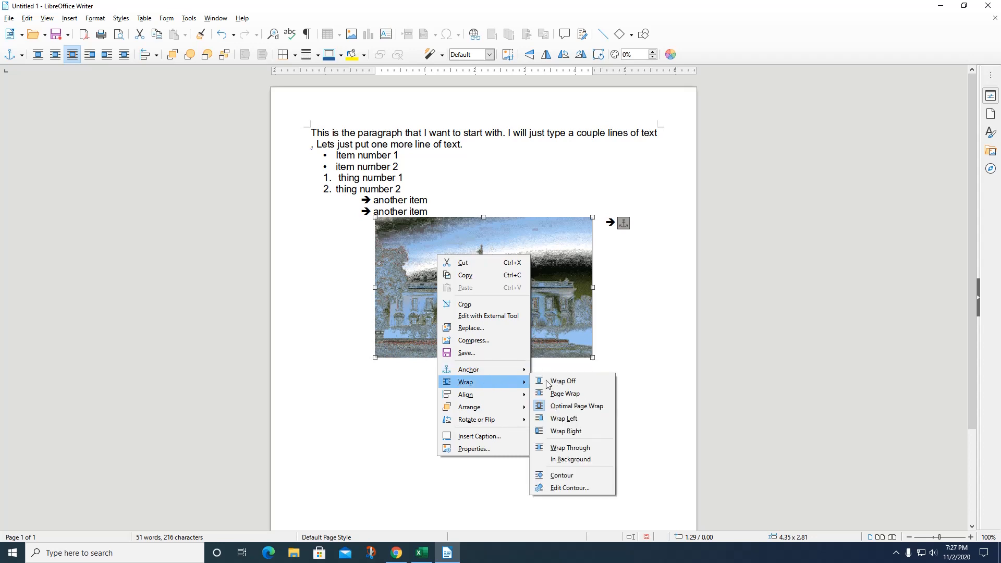
{"action": "left_click", "coordinate": [556, 420]}
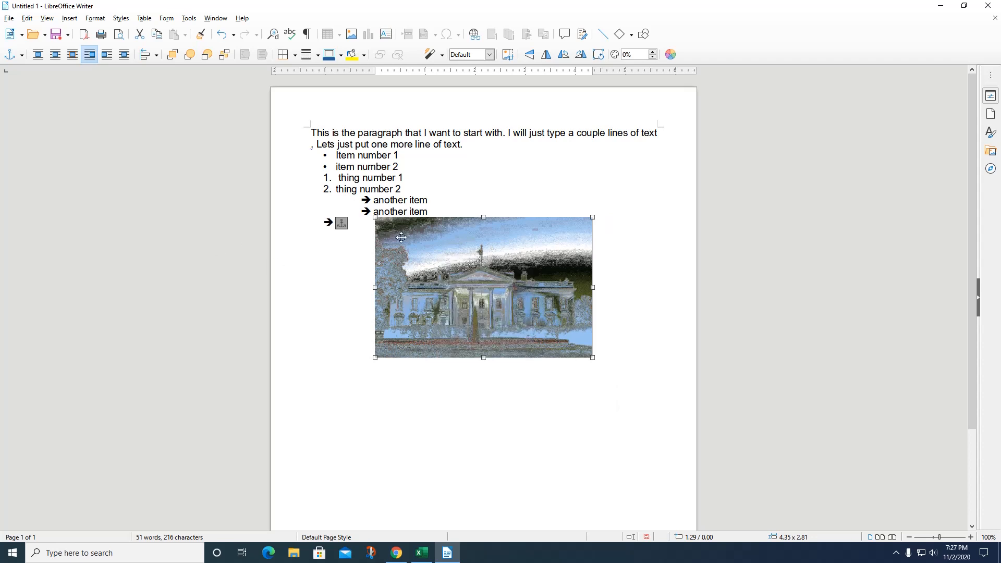
{"action": "left_click_drag", "start_coordinate": [419, 241], "coordinate": [475, 177]}
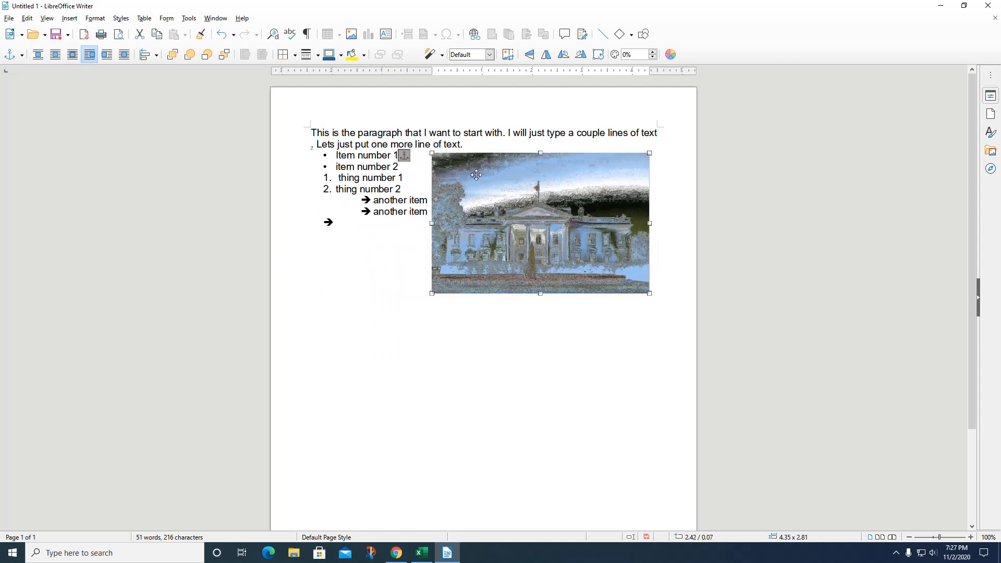
- Add the caption "The White House" below the image, using the Figure category and Arabic numbering
{"action": "right_click", "coordinate": [480, 183]}
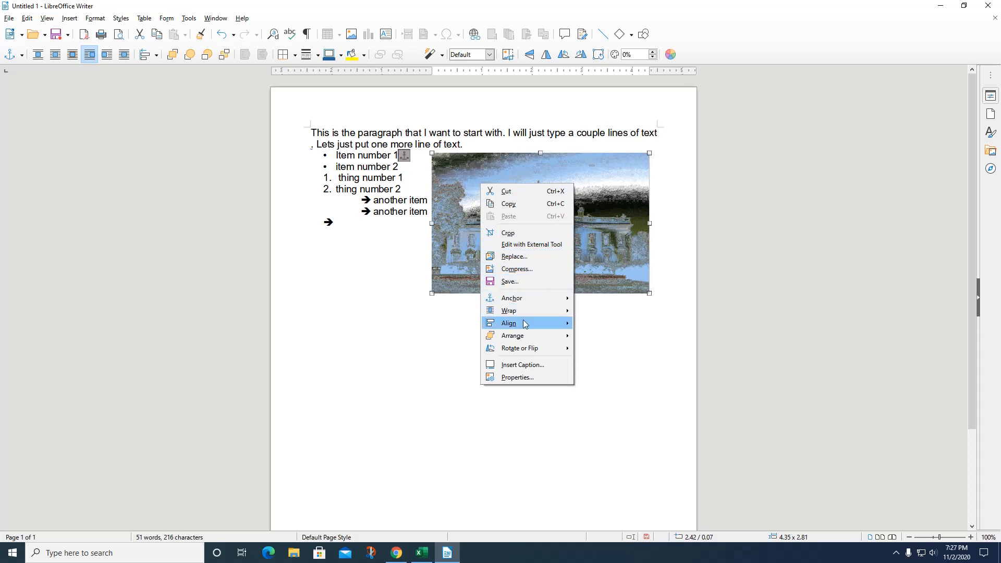
{"action": "mouse_move", "coordinate": [522, 327]}
{"action": "mouse_move", "coordinate": [519, 342]}
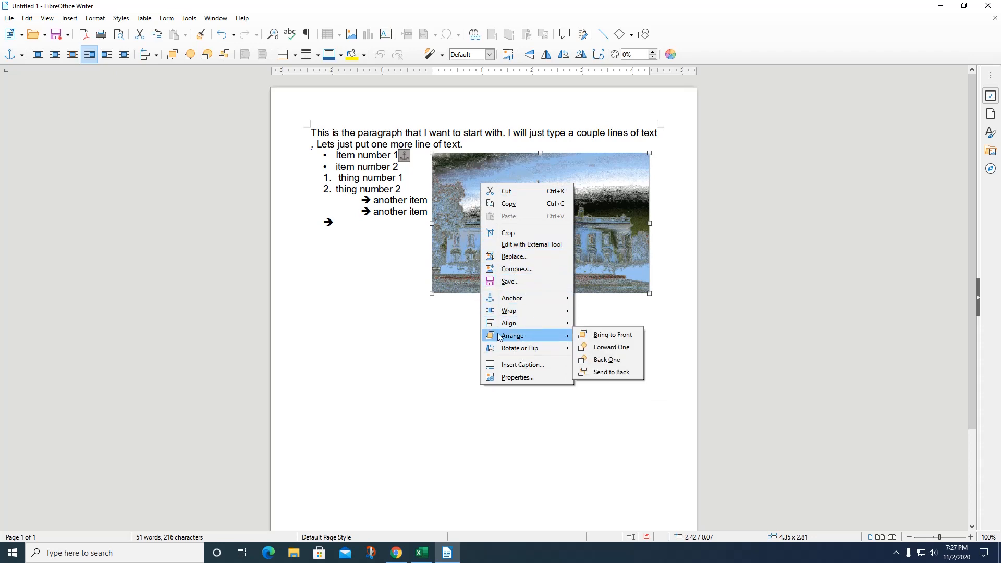
{"action": "left_click", "coordinate": [528, 368]}
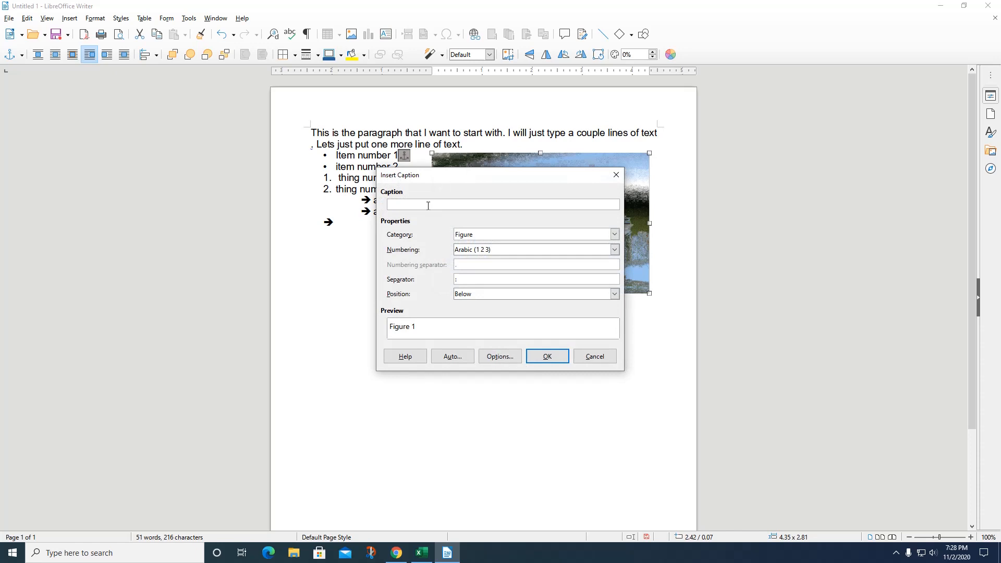
{"action": "type", "text": "The White House"}
{"action": "left_click", "coordinate": [536, 358]}
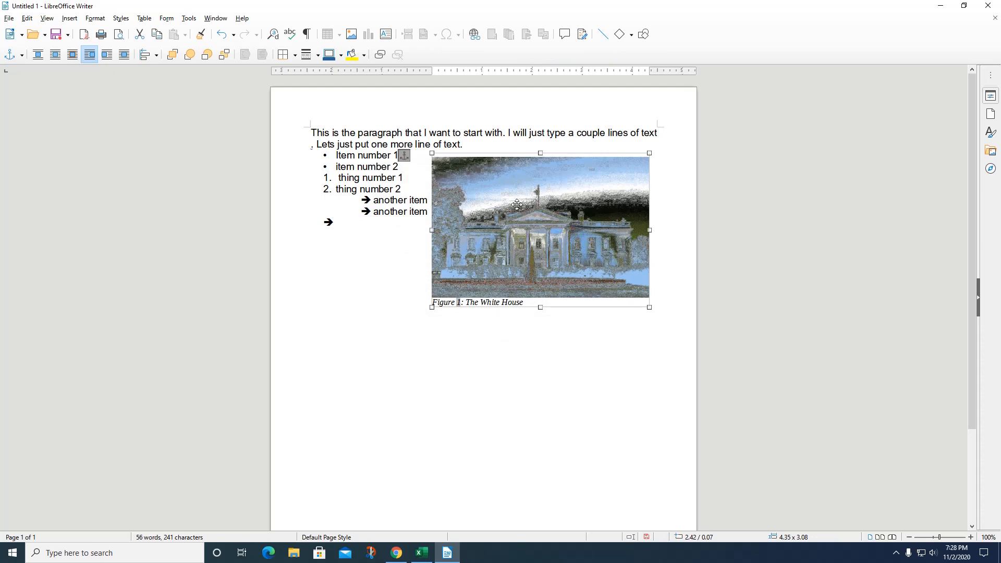
{"action": "left_click", "coordinate": [485, 196]}
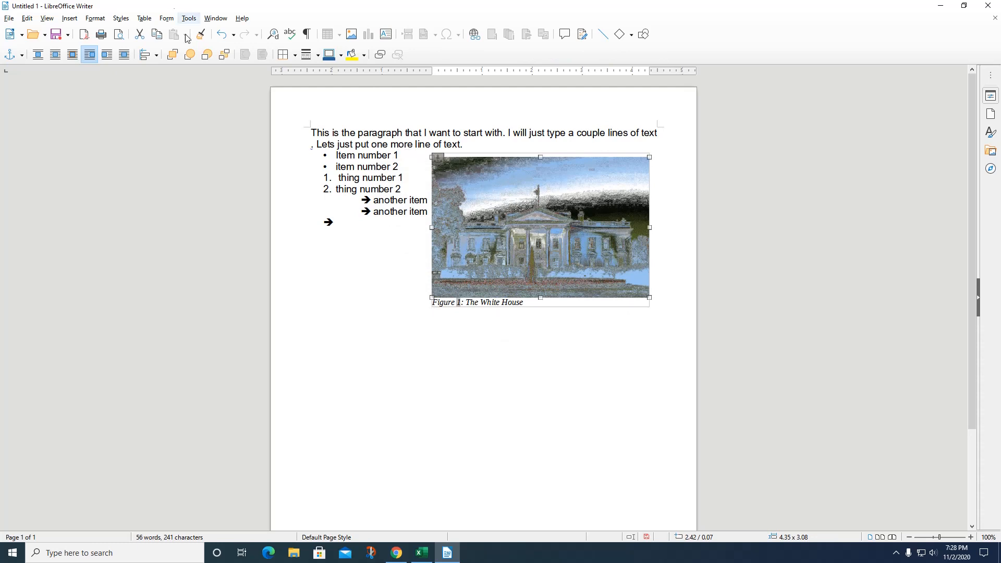
{"action": "left_click", "coordinate": [96, 21]}
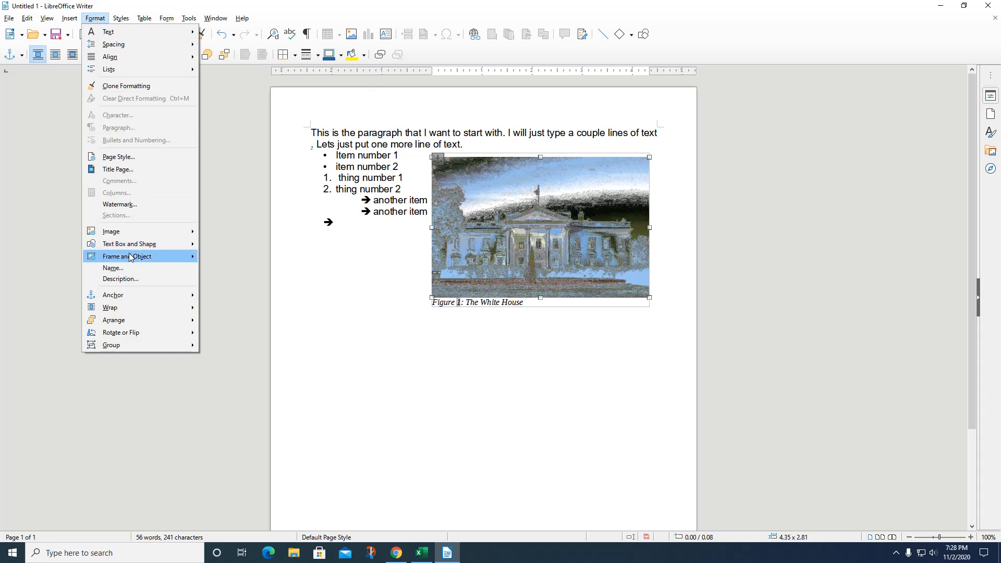
{"action": "mouse_move", "coordinate": [134, 230]}
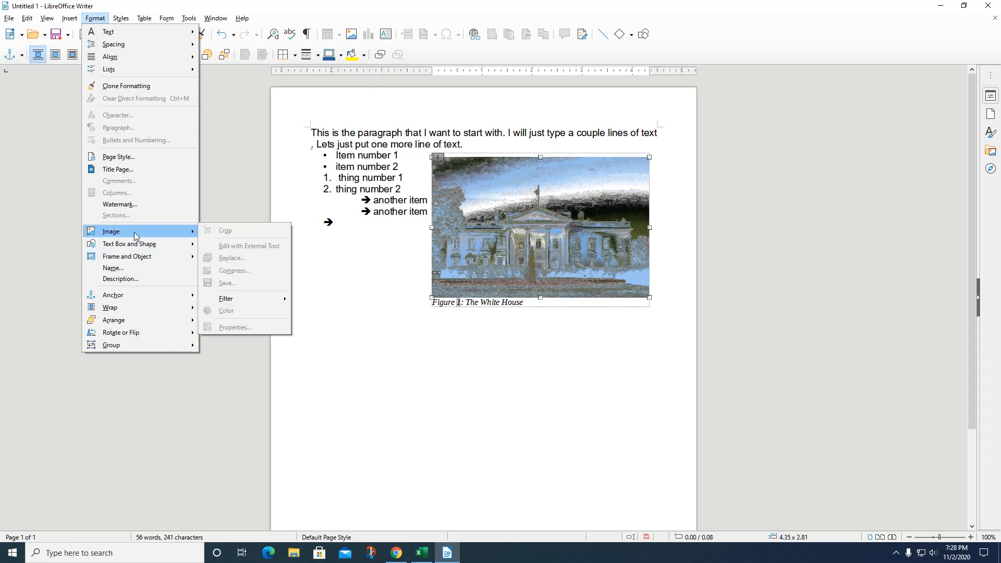
{"action": "left_click", "coordinate": [521, 215]}
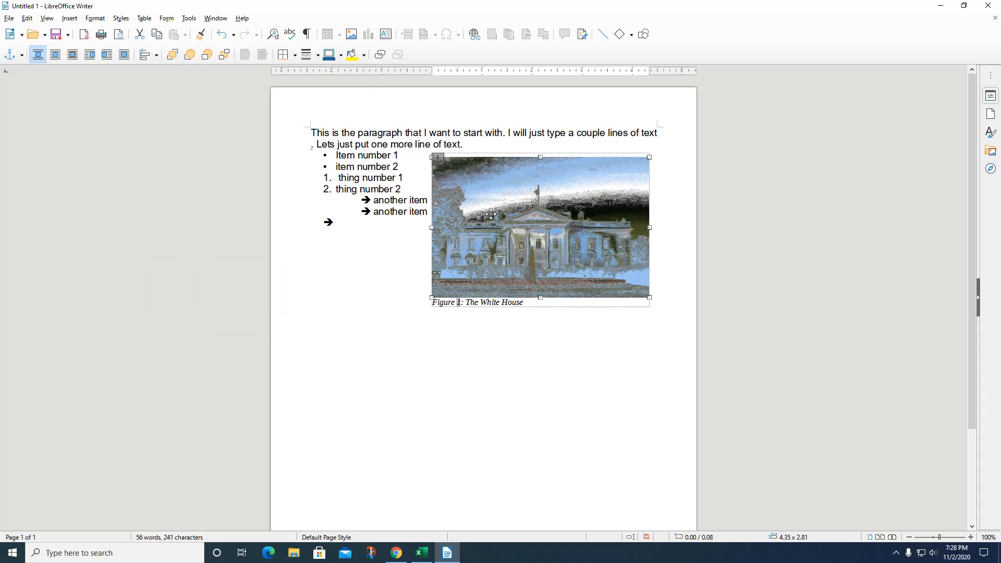
{"action": "left_click", "coordinate": [95, 20]}
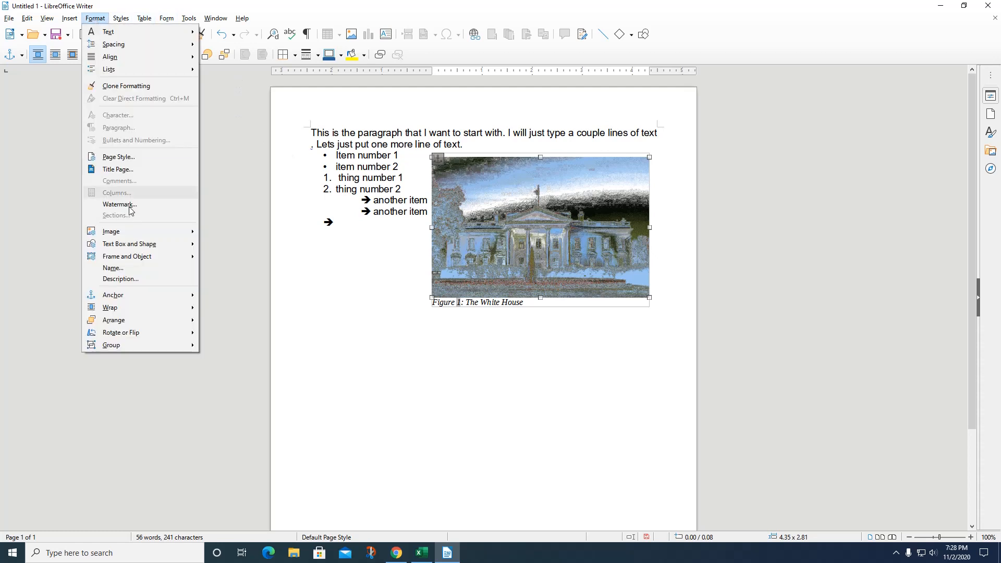
{"action": "mouse_move", "coordinate": [133, 238]}
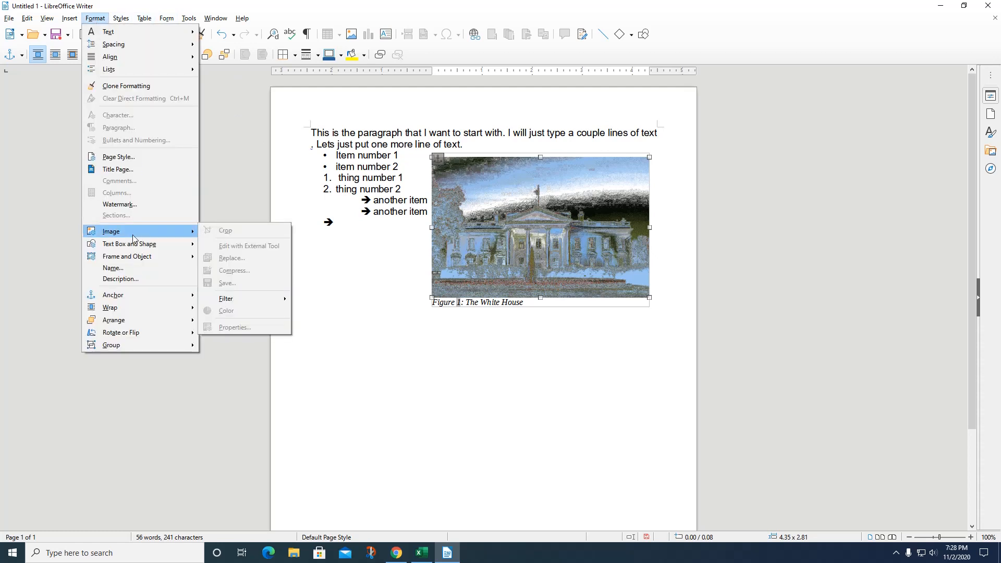
{"action": "mouse_move", "coordinate": [228, 301]}
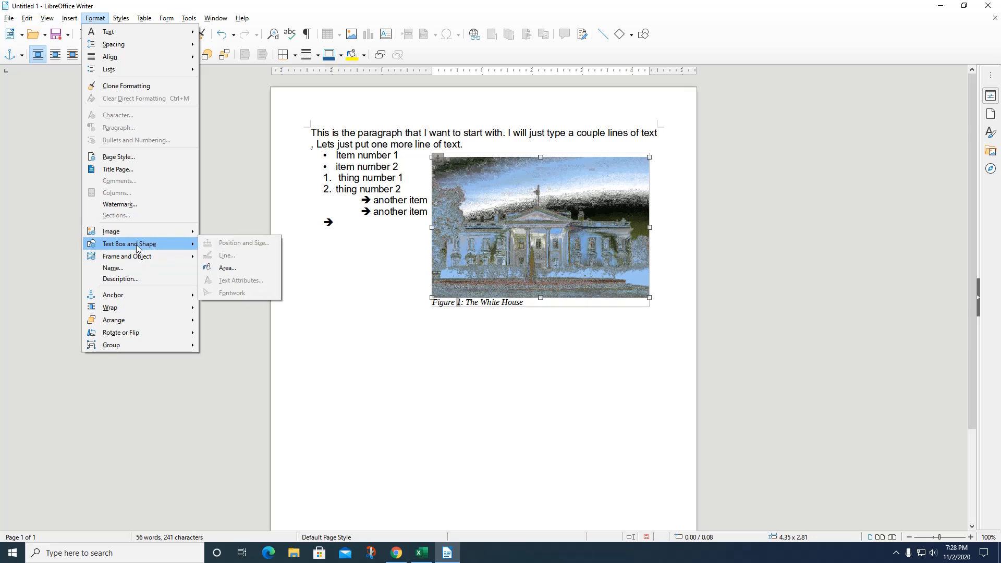
- Put a thick dark border around the captioned White House image
{"action": "left_click", "coordinate": [562, 221]}
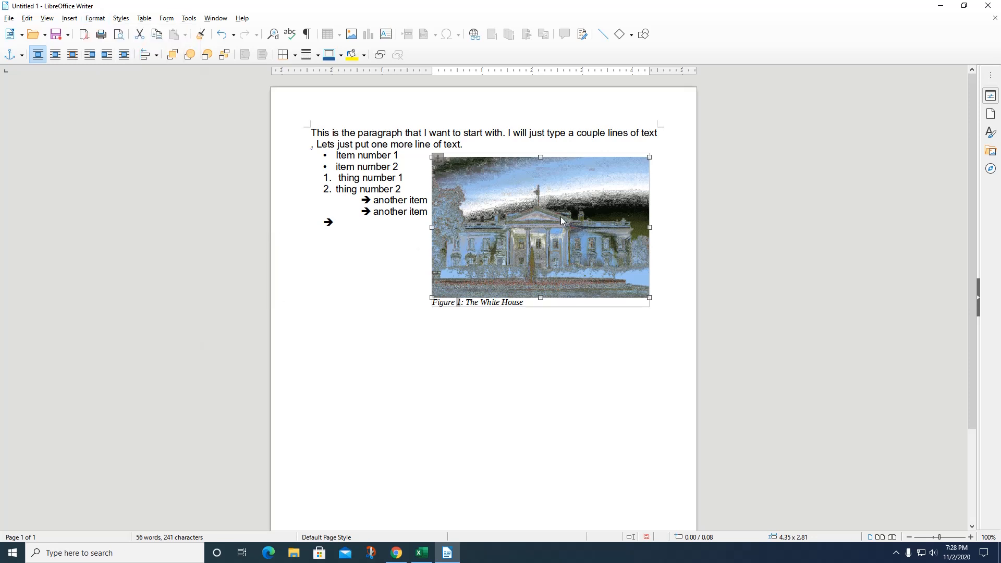
{"action": "left_click", "coordinate": [307, 54]}
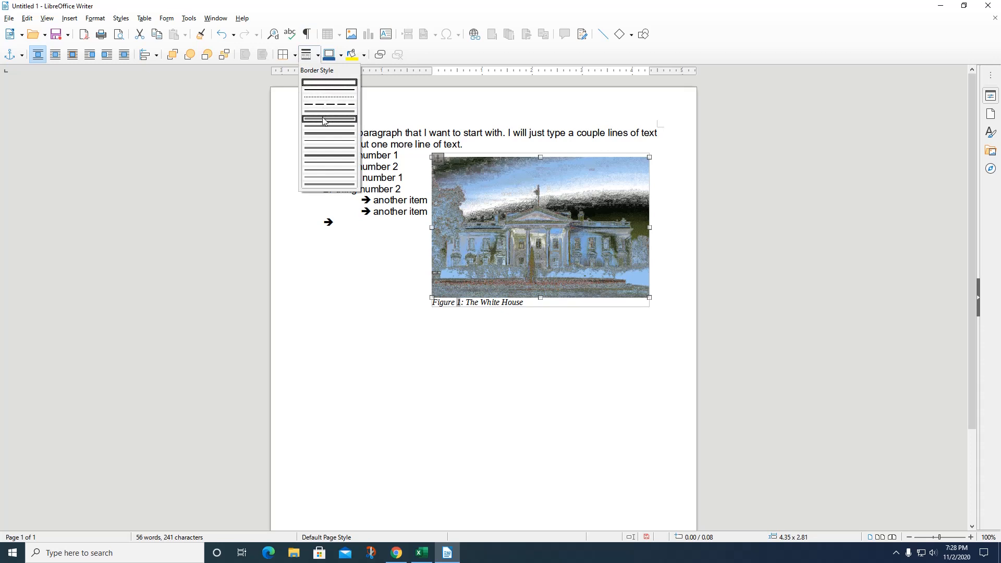
{"action": "left_click", "coordinate": [319, 140]}
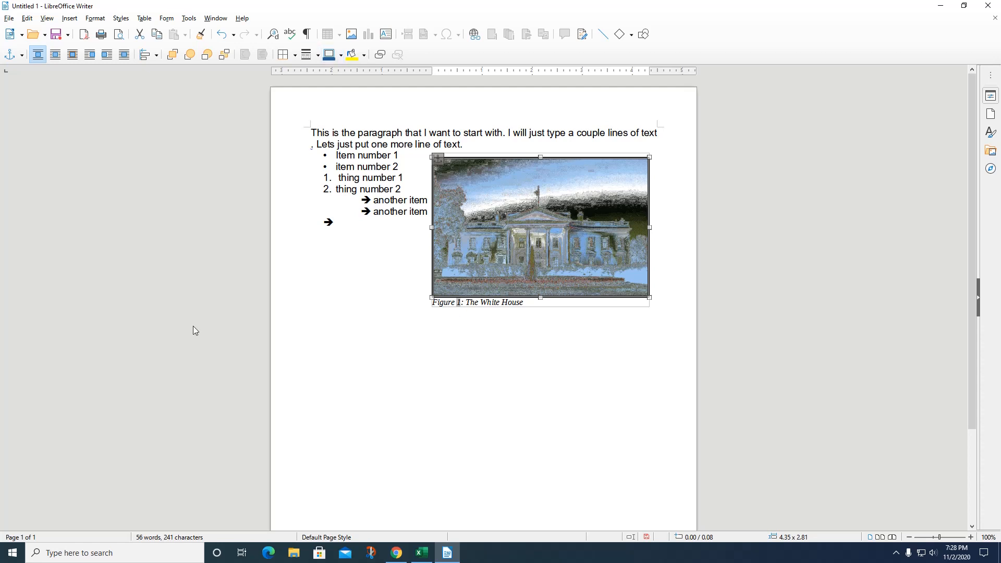
- End the arrow-bulleted list and start an unbulleted blank line below it
{"action": "left_click", "coordinate": [416, 433]}
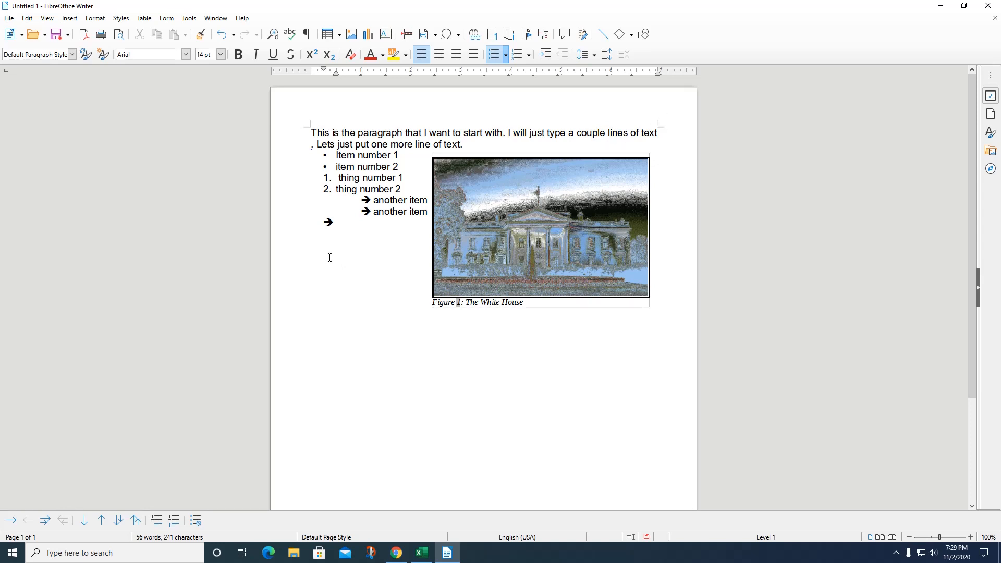
{"action": "key", "text": "Return"}
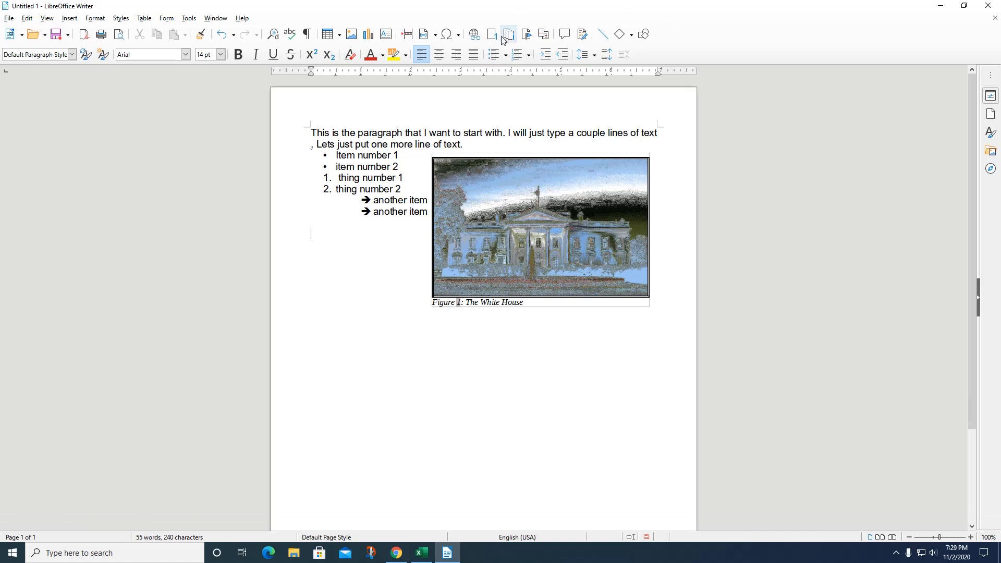
- Show the drawing tools and try out the burst-like shape from Stars and Banners
{"action": "left_click", "coordinate": [644, 35]}
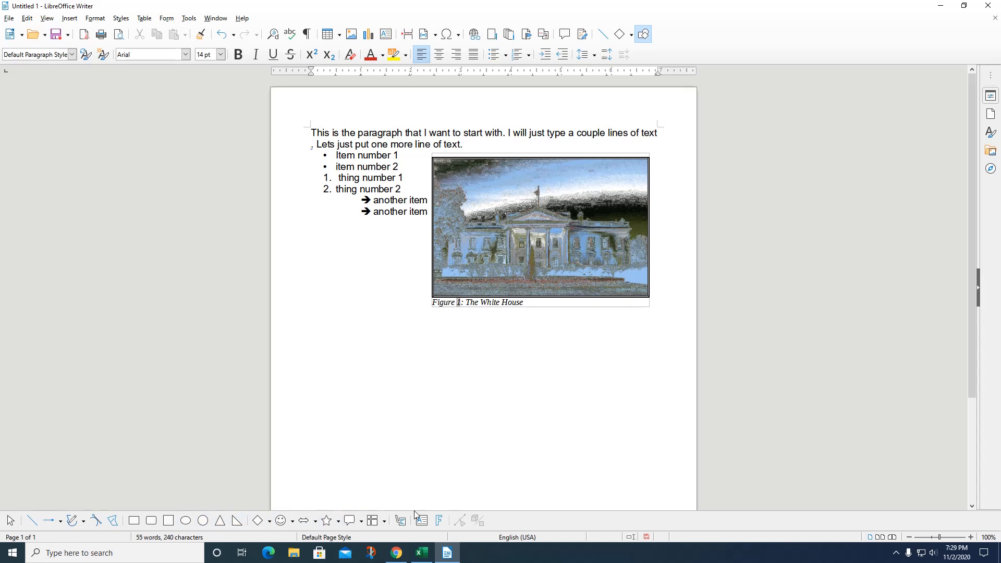
{"action": "left_click", "coordinate": [331, 526]}
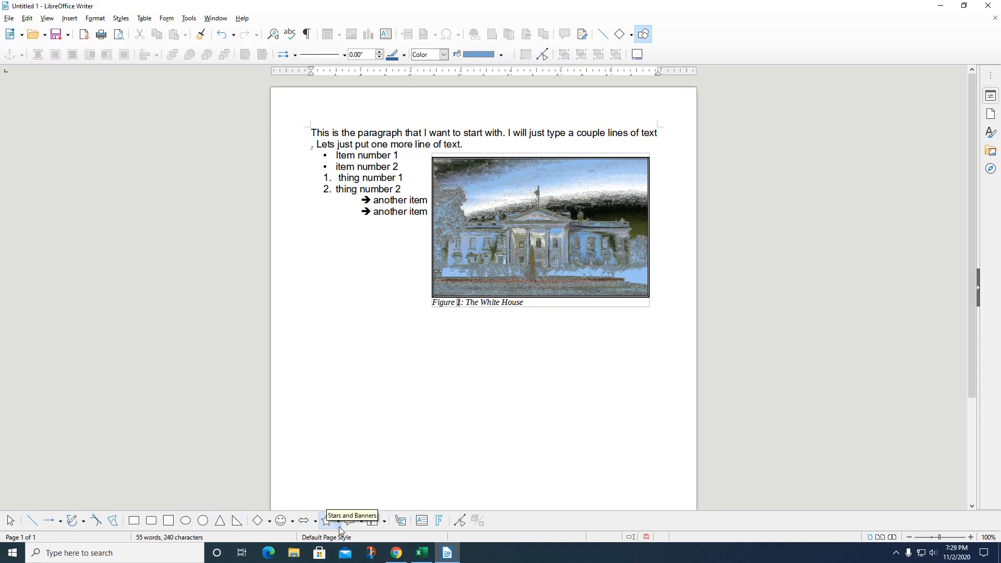
{"action": "left_click", "coordinate": [339, 524]}
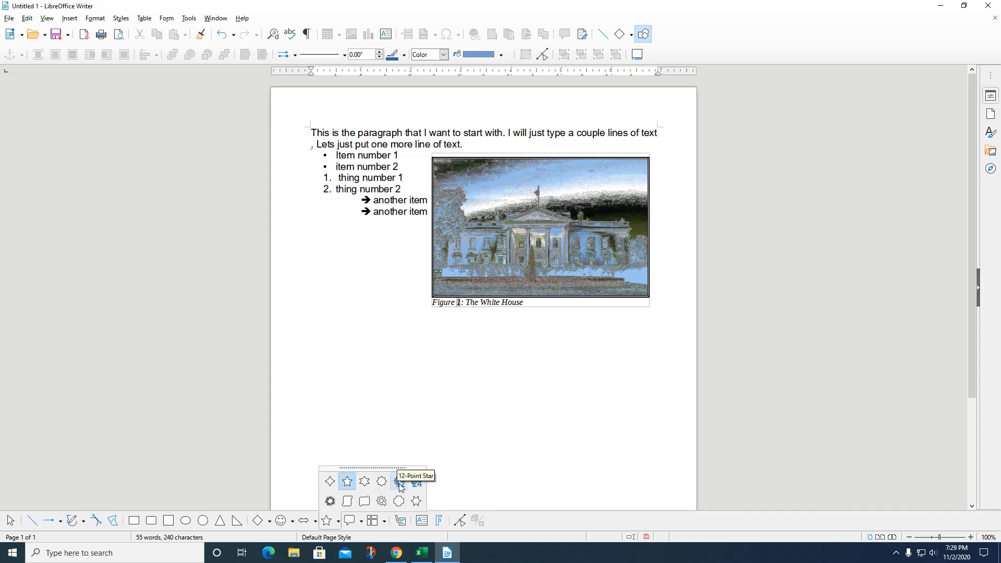
{"action": "left_click", "coordinate": [330, 504]}
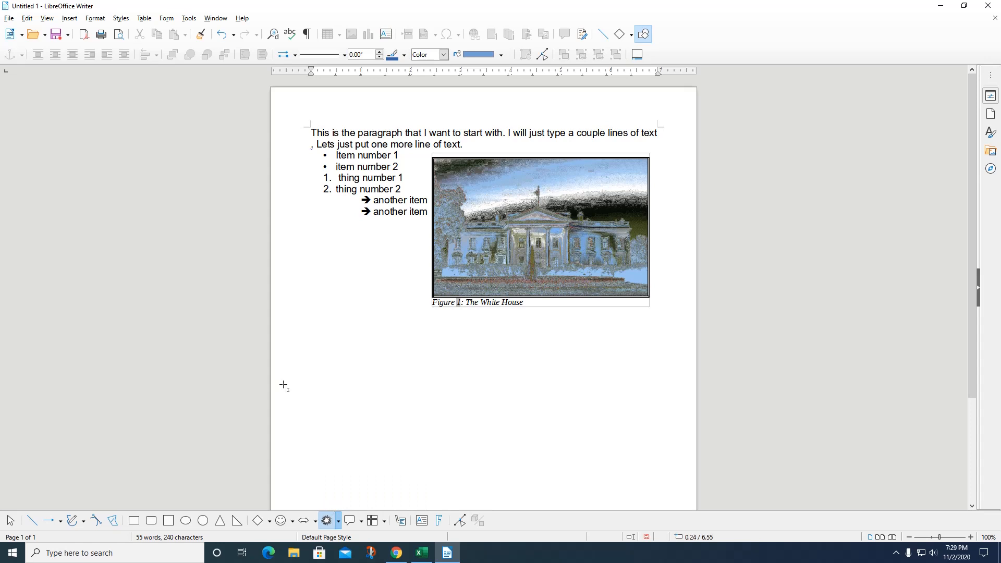
{"action": "key", "text": "Escape"}
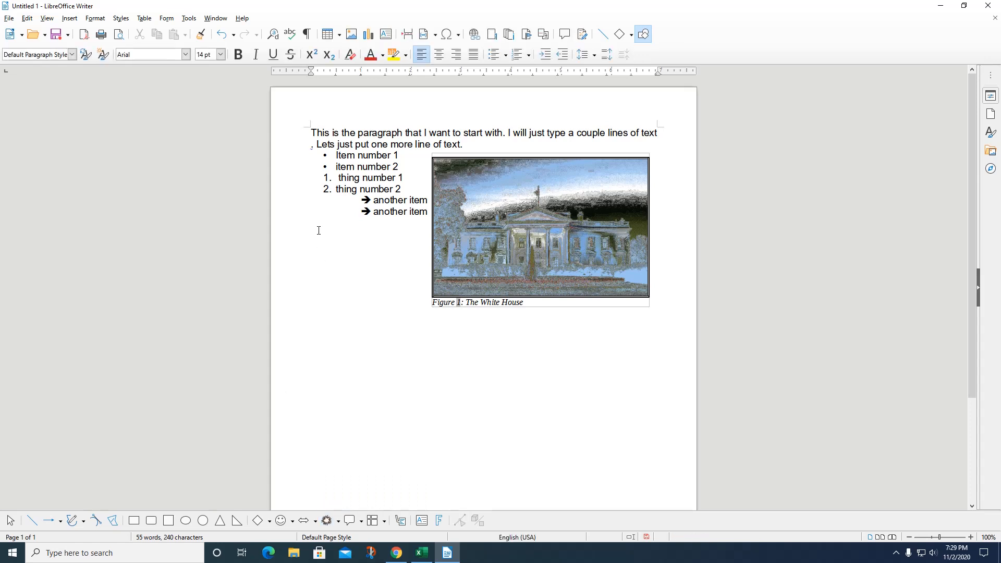
- Choose the 4-point star from Stars and Banners and try to draw it in the blank area below the lists
{"action": "left_click", "coordinate": [327, 520]}
{"action": "key", "text": "Escape"}
{"action": "left_click", "coordinate": [339, 521]}
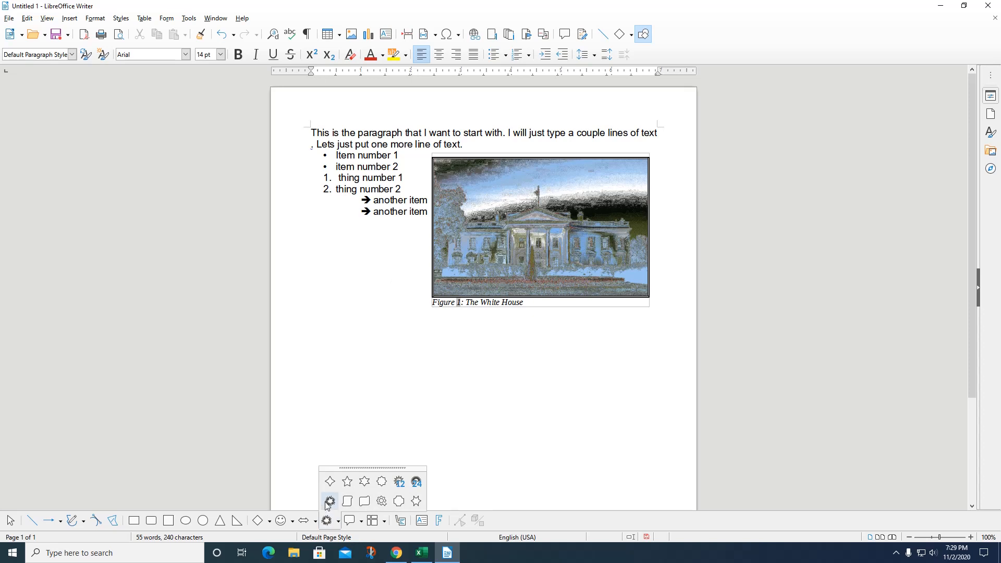
{"action": "left_click", "coordinate": [330, 482]}
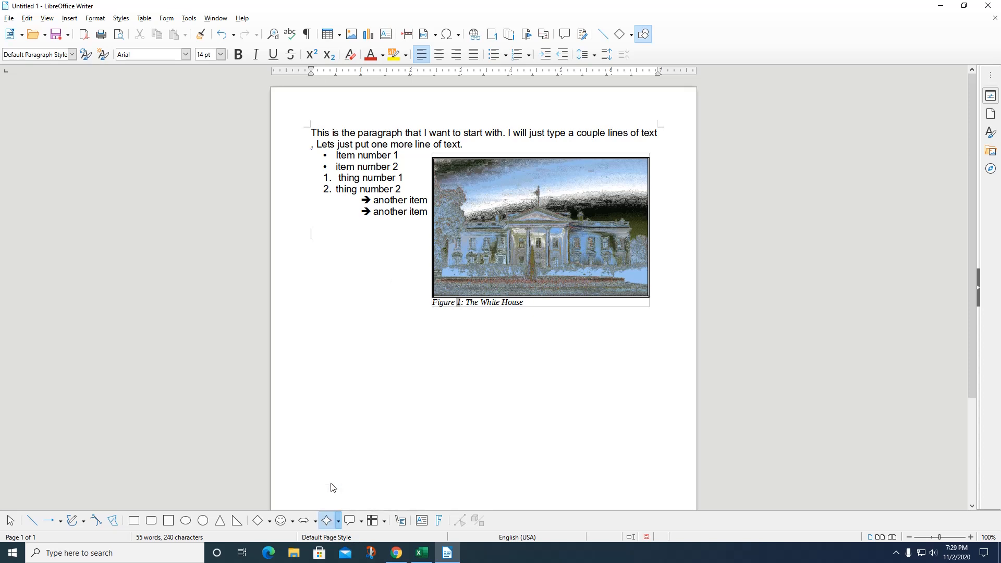
{"action": "left_click", "coordinate": [331, 232]}
{"action": "left_click_drag", "start_coordinate": [306, 226], "coordinate": [367, 272]}
{"action": "left_click", "coordinate": [373, 277]}
- Nudge the White House image slightly within its caption frame and deselect it
{"action": "left_click_drag", "start_coordinate": [588, 157], "coordinate": [596, 177]}
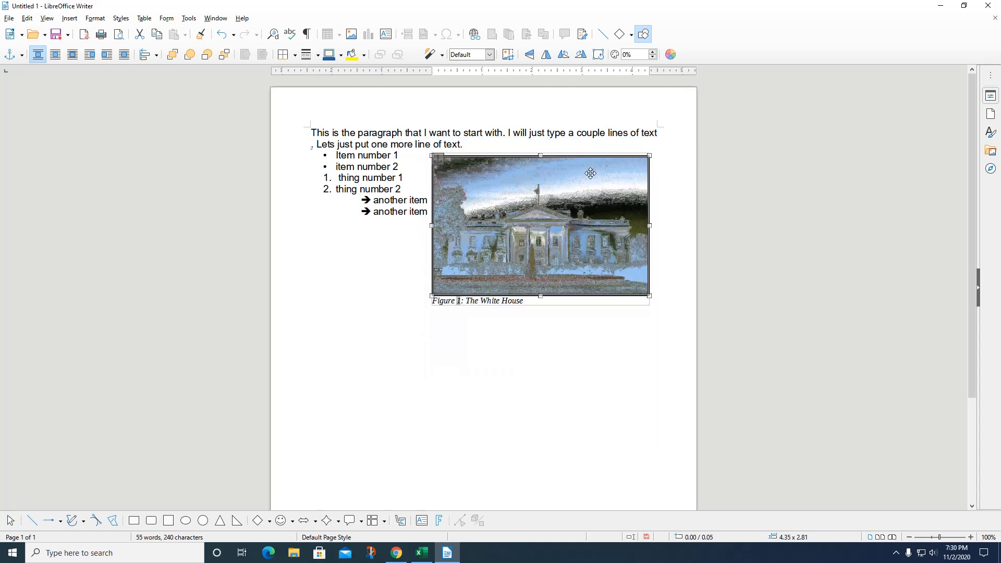
{"action": "left_click", "coordinate": [534, 413]}
{"action": "left_click", "coordinate": [304, 366]}
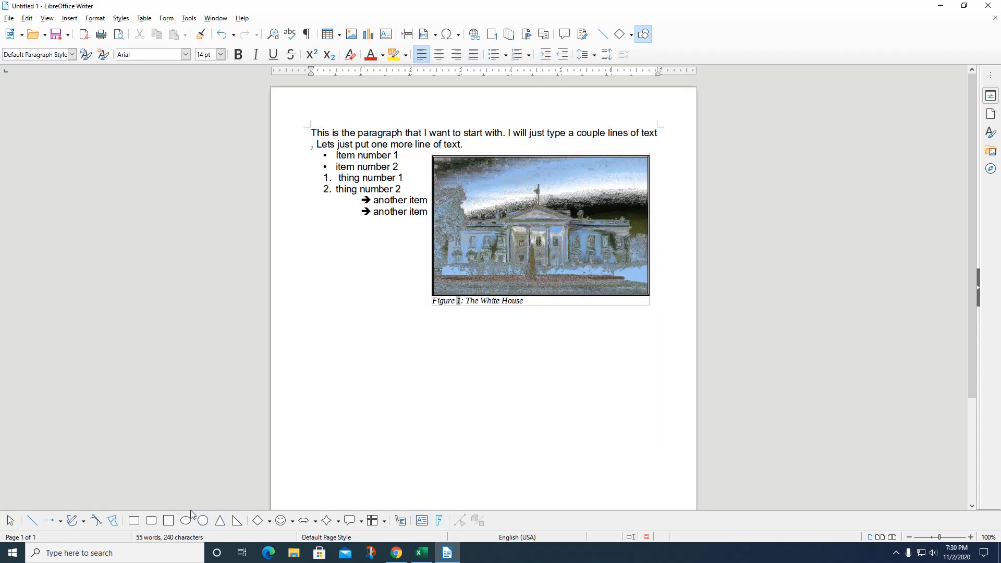
- Draw a double-headed block arrow about 2.18 × 0.60 in and a 4-point star about 0.87 × 1.38 in below the lists
{"action": "left_click", "coordinate": [305, 525]}
{"action": "left_click_drag", "start_coordinate": [353, 368], "coordinate": [462, 400]}
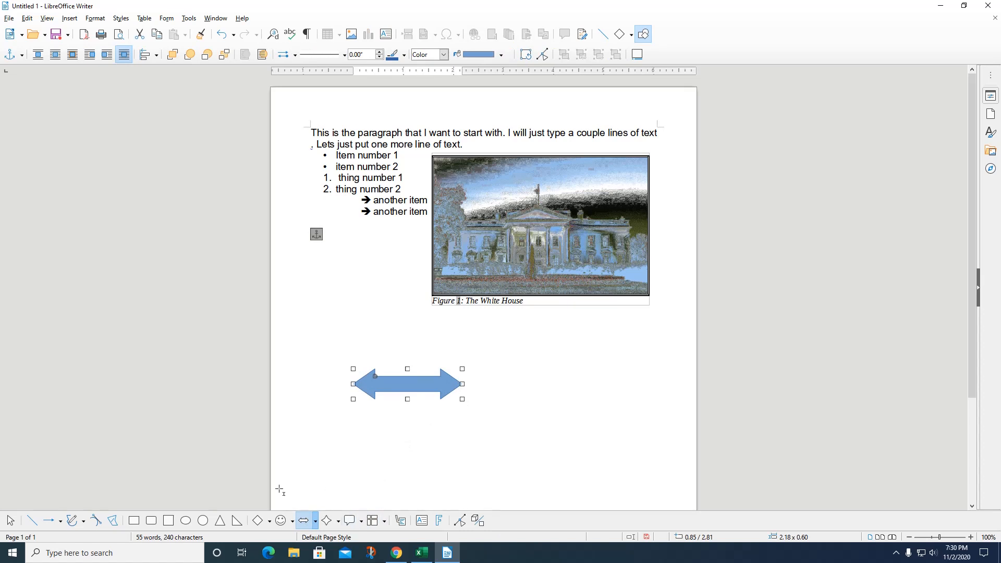
{"action": "left_click", "coordinate": [327, 521]}
{"action": "mouse_move", "coordinate": [318, 300]}
{"action": "left_mouse_down"}
{"action": "mouse_move", "coordinate": [370, 335]}
{"action": "mouse_move", "coordinate": [361, 369]}
{"action": "left_mouse_up"}
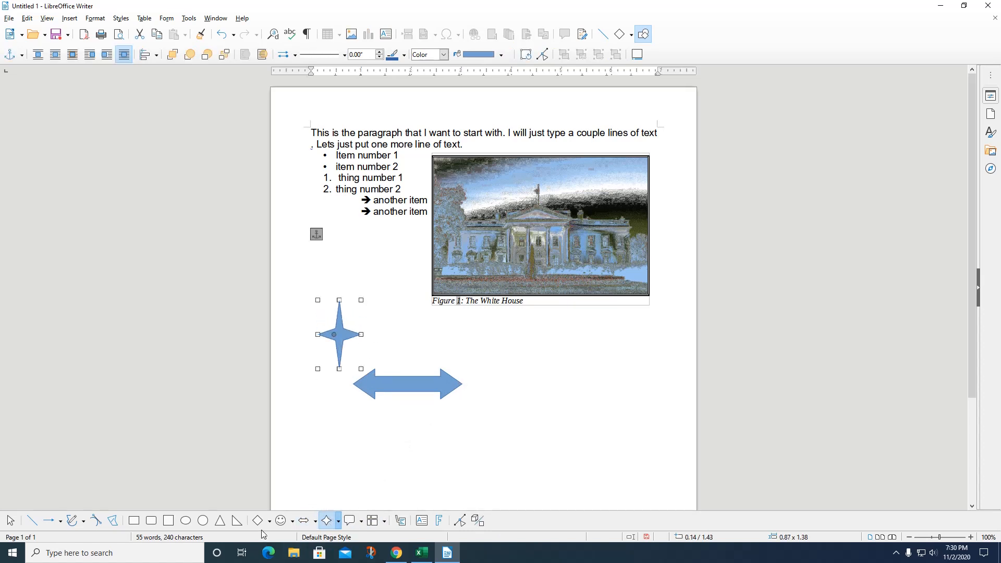
- Draw a smiley face about 1.76 × 1.95 in below the image and fill it with light yellow
{"action": "left_click_drag", "start_coordinate": [587, 329], "coordinate": [675, 428]}
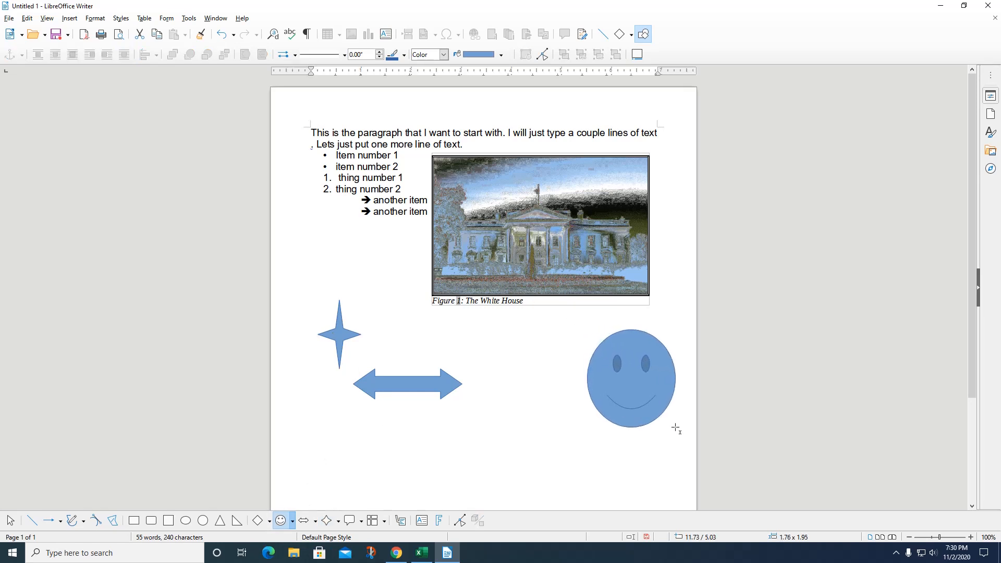
{"action": "left_click", "coordinate": [562, 415]}
{"action": "left_click", "coordinate": [628, 397]}
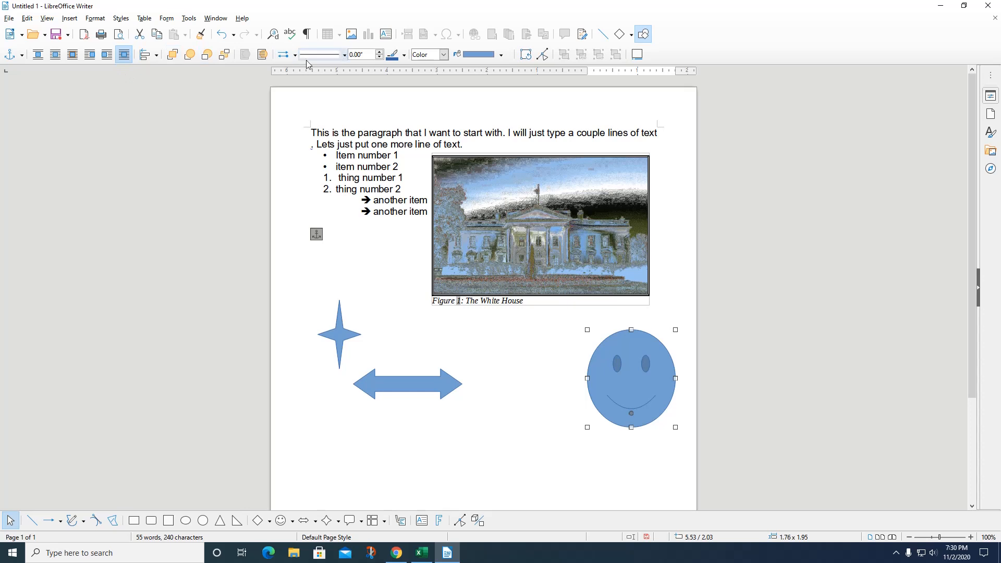
{"action": "left_click", "coordinate": [501, 54]}
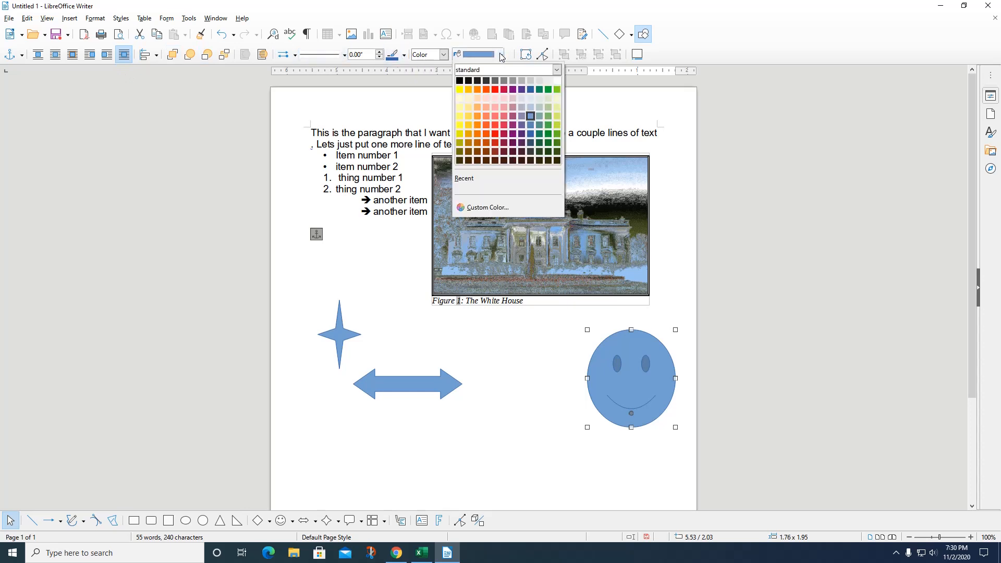
{"action": "left_click", "coordinate": [459, 107]}
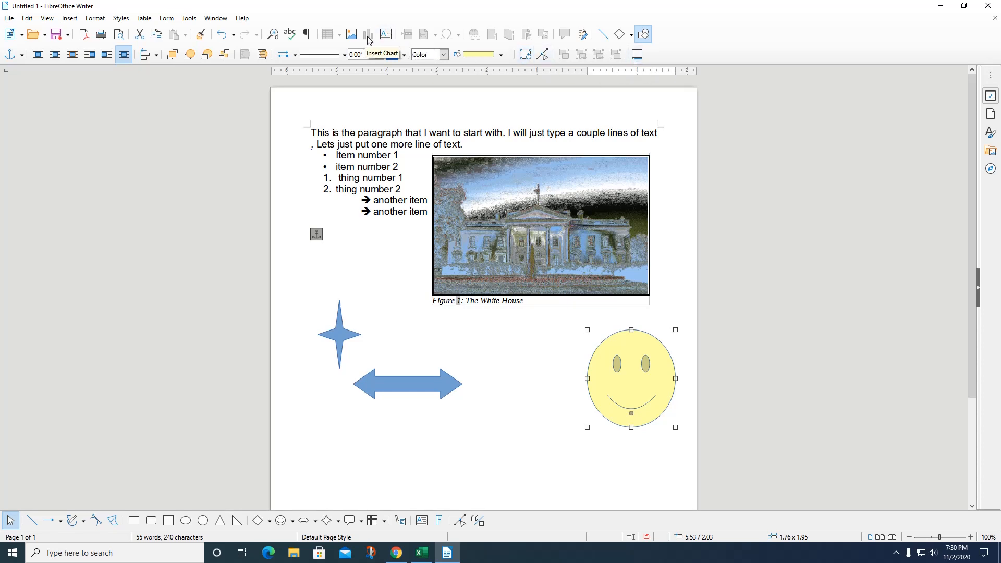
- Make the smiley face's outline dark grey and 0.08" thick
{"action": "left_click", "coordinate": [405, 55]}
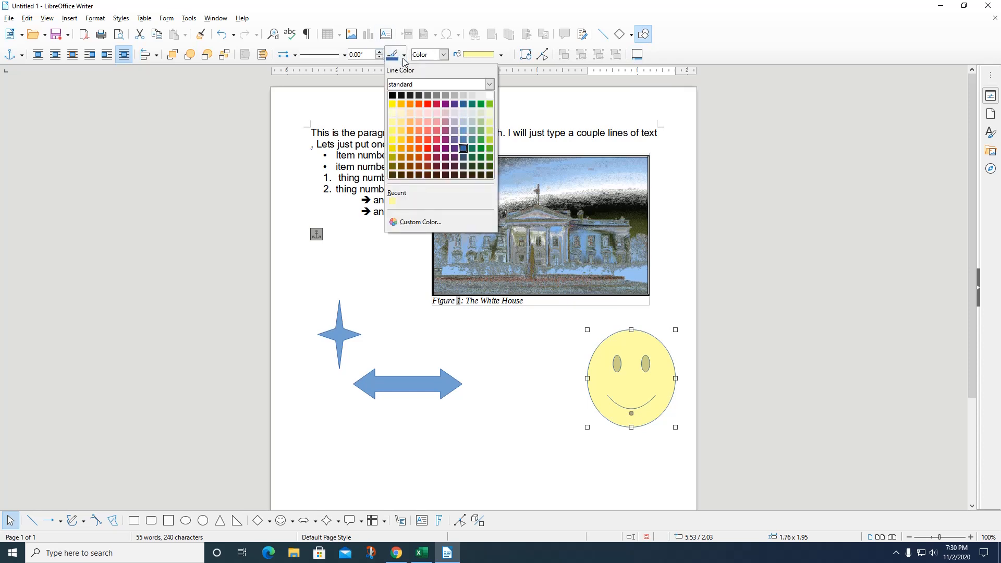
{"action": "left_click", "coordinate": [419, 96]}
{"action": "left_click", "coordinate": [380, 53]}
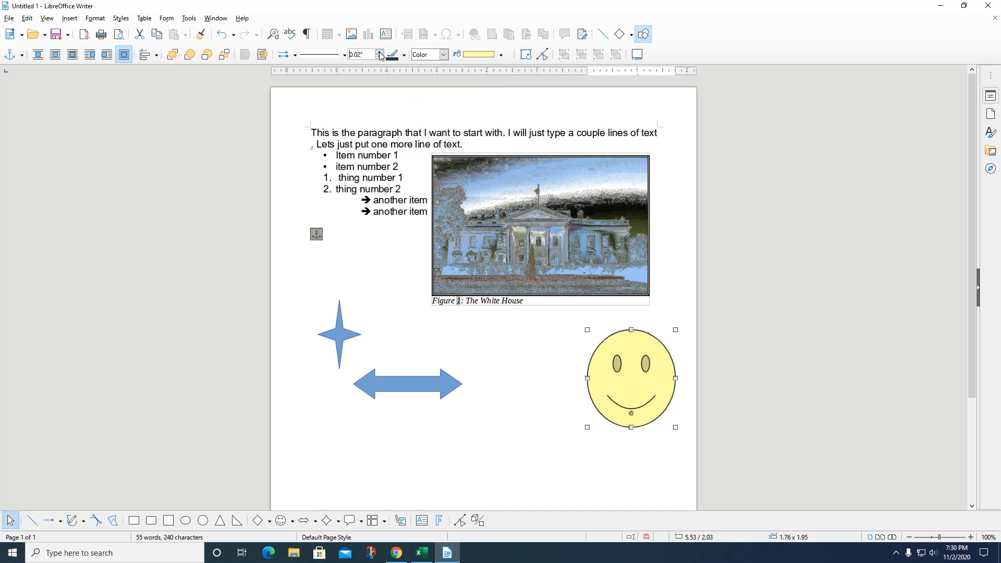
{"action": "left_click", "coordinate": [379, 52]}
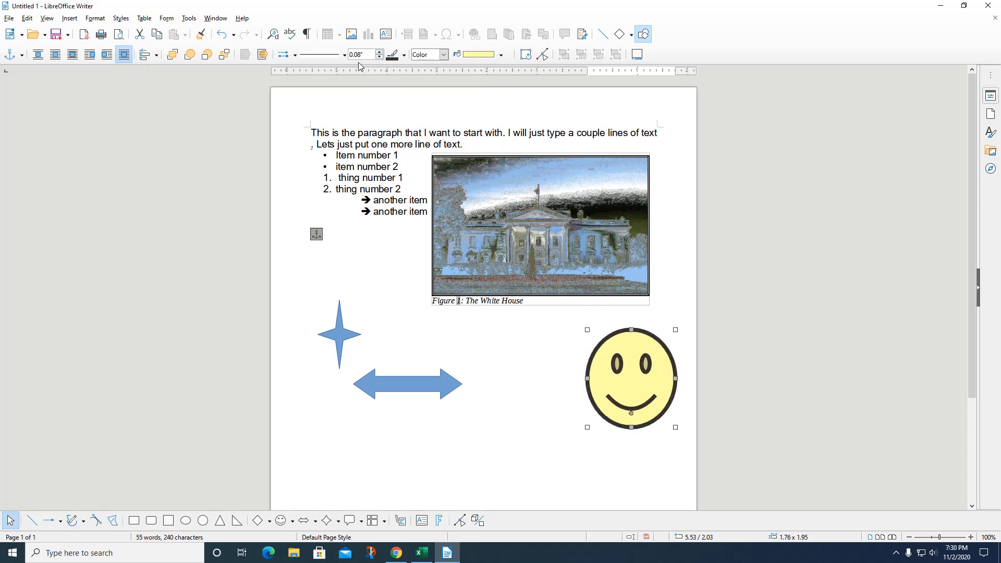
- Try a dashed line style on the smiley face's outline, and return it to a continuous line
{"action": "left_click", "coordinate": [344, 56]}
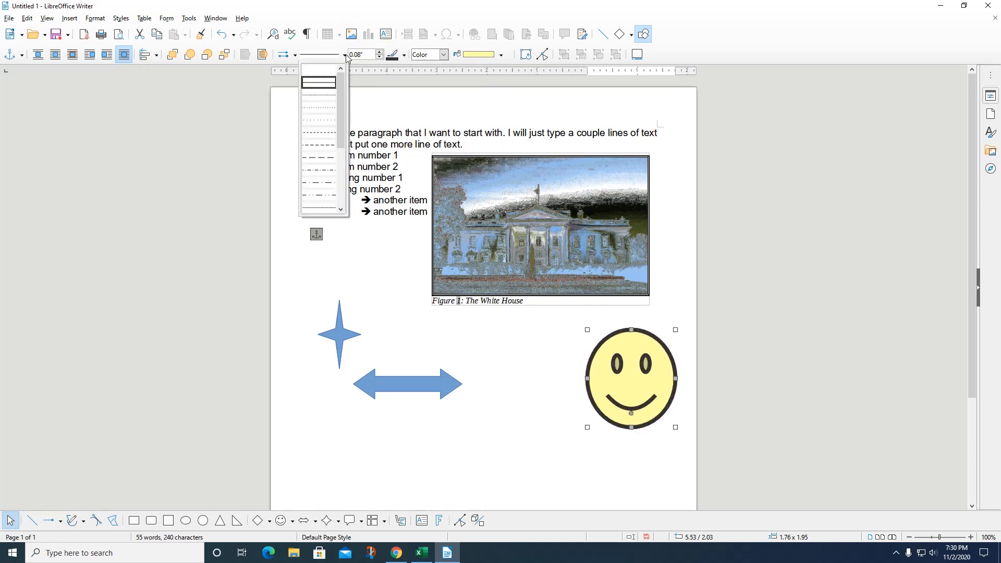
{"action": "left_click", "coordinate": [330, 145]}
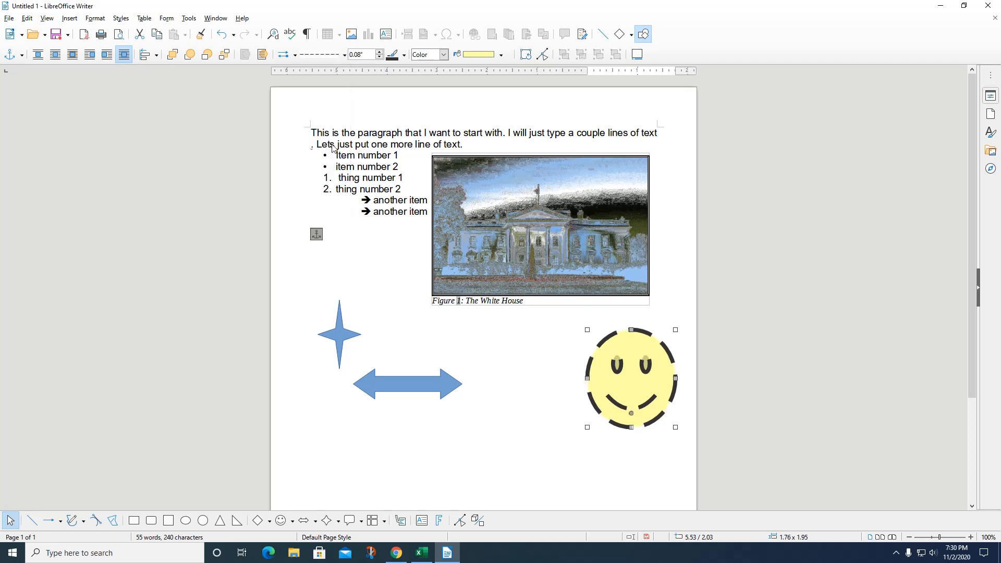
{"action": "left_click", "coordinate": [344, 55]}
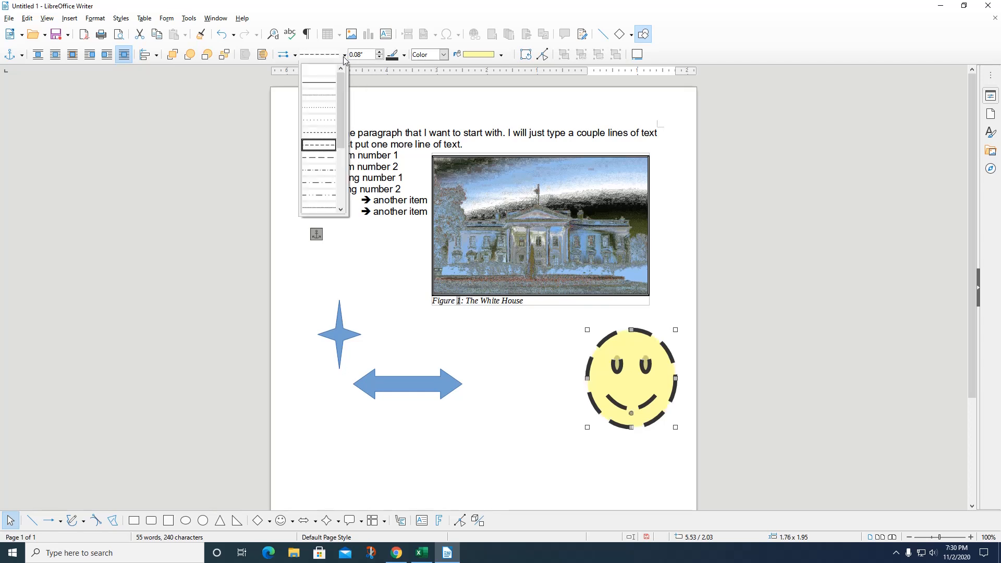
{"action": "left_click", "coordinate": [336, 83]}
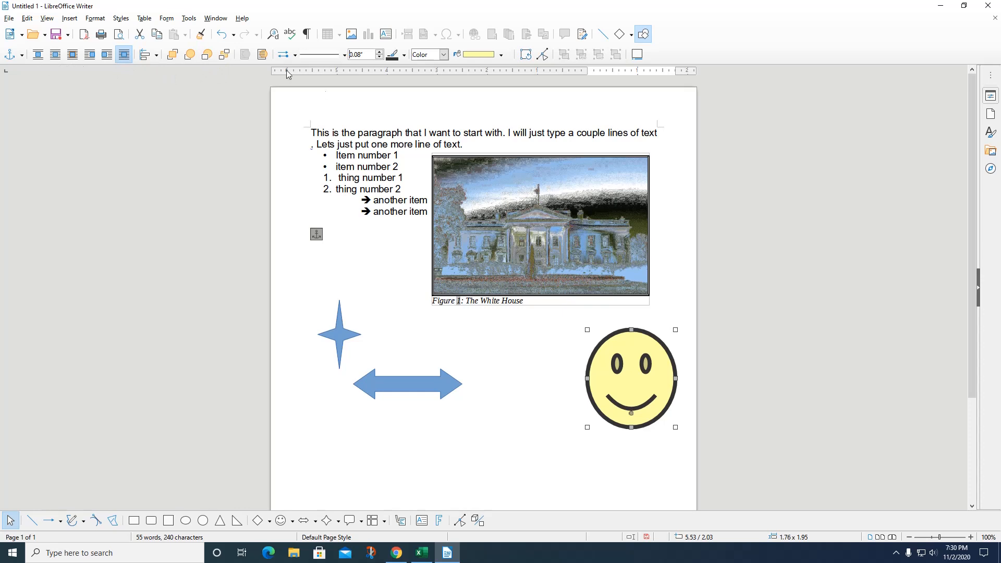
- Change the White House image's border to a thin solid green line and deselect the image
{"action": "left_click", "coordinate": [605, 226]}
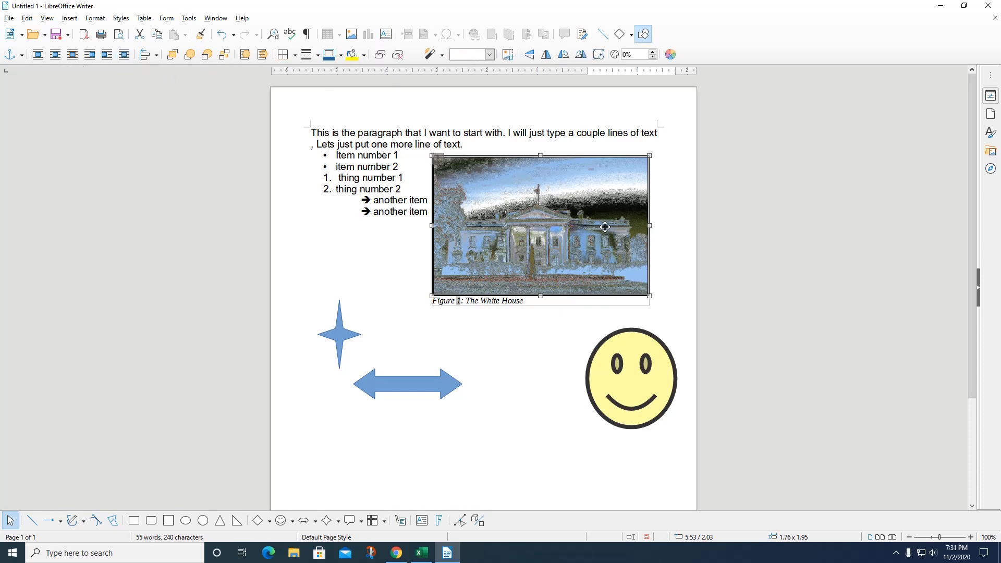
{"action": "left_click", "coordinate": [340, 56]}
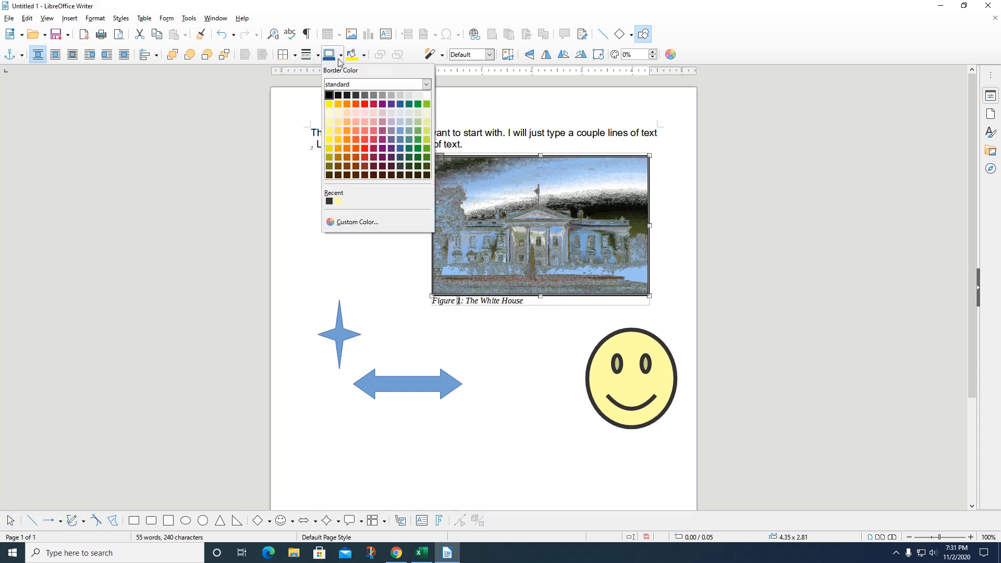
{"action": "left_click", "coordinate": [417, 104]}
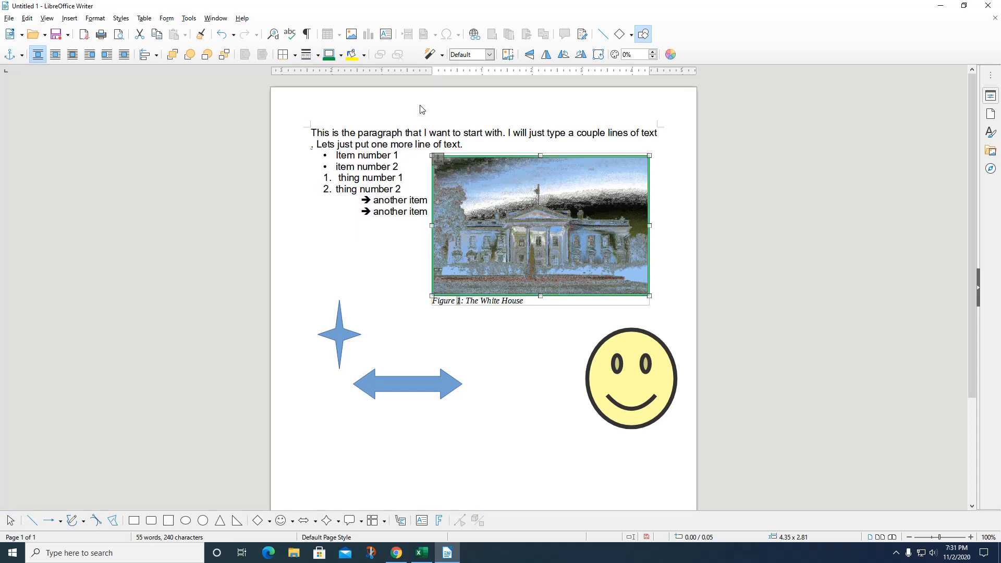
{"action": "left_click", "coordinate": [317, 60]}
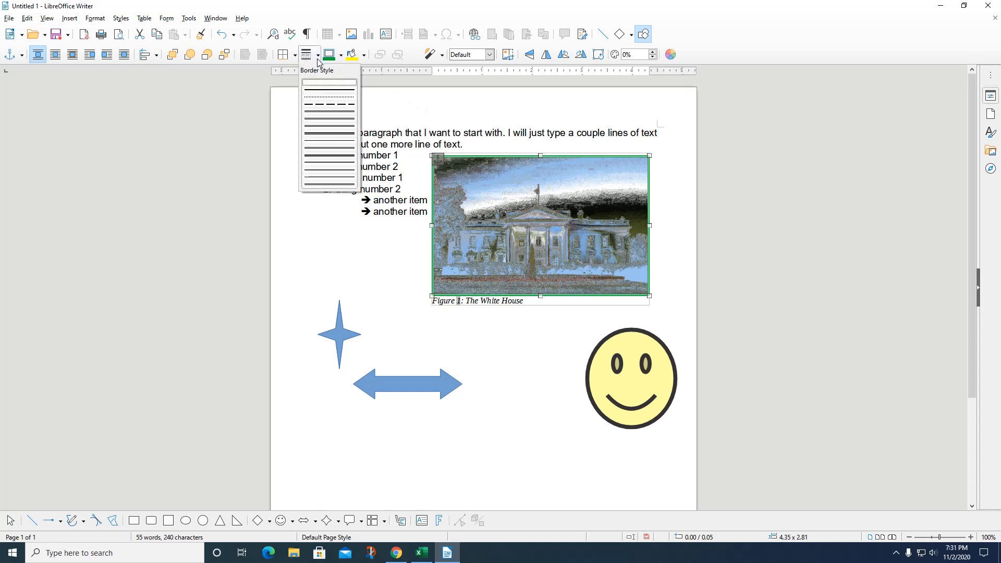
{"action": "left_click", "coordinate": [320, 91]}
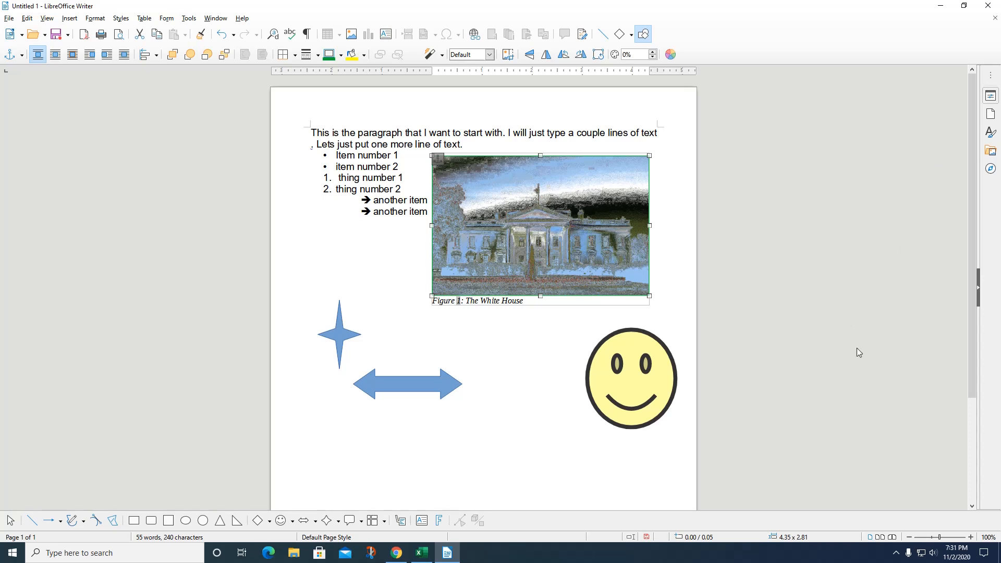
{"action": "left_click", "coordinate": [385, 283]}
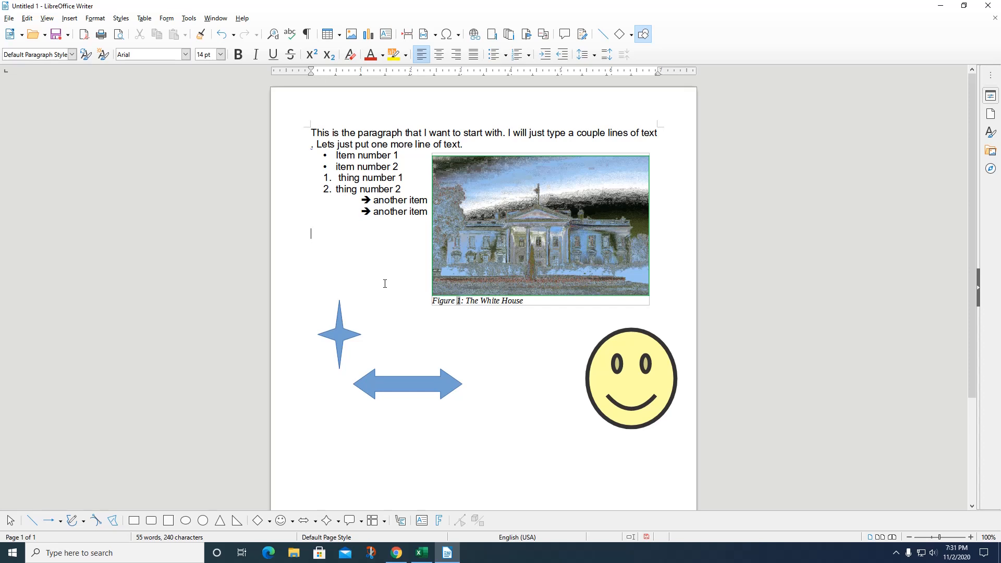
- View the document's print preview and settings, and close the dialog without printing
{"action": "key", "text": "ctrl+p"}
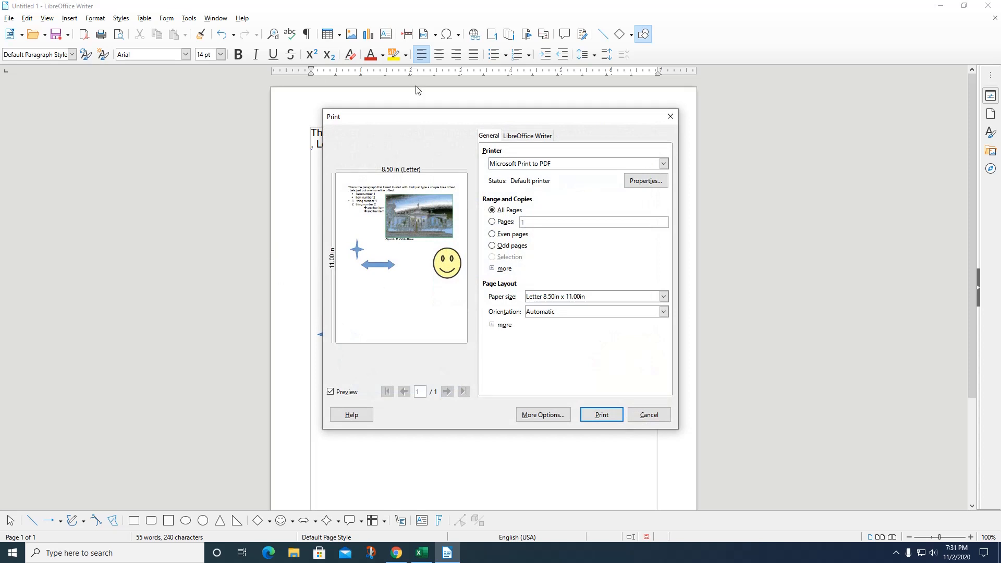
{"action": "left_click", "coordinate": [670, 114]}
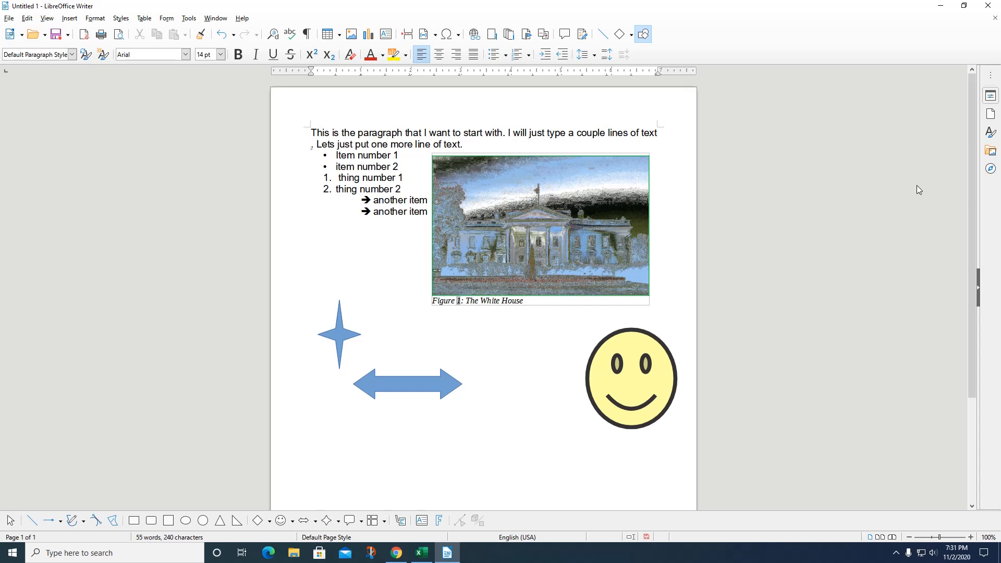
- Try selecting the whole document, and bold only the list items "Item number 1" and "item number 2"
{"action": "key", "text": "ctrl+a"}
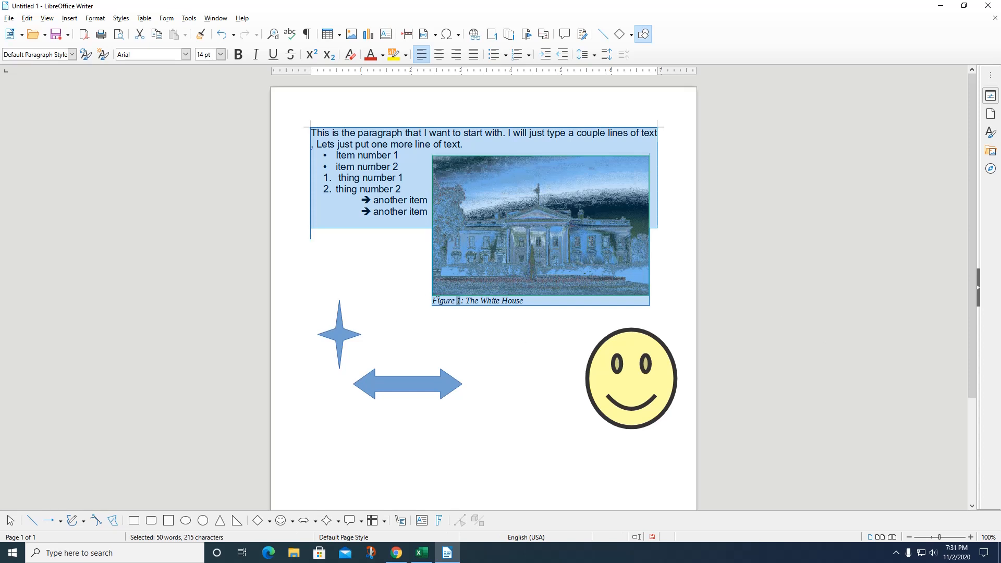
{"action": "left_click", "coordinate": [337, 219]}
{"action": "left_click_drag", "start_coordinate": [337, 155], "coordinate": [401, 167]}
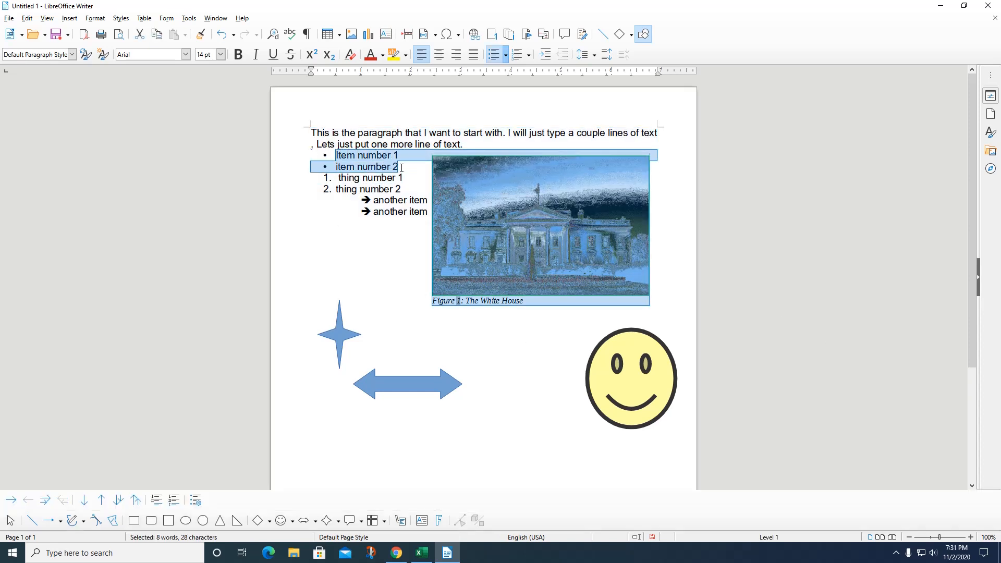
{"action": "key", "text": "ctrl+b"}
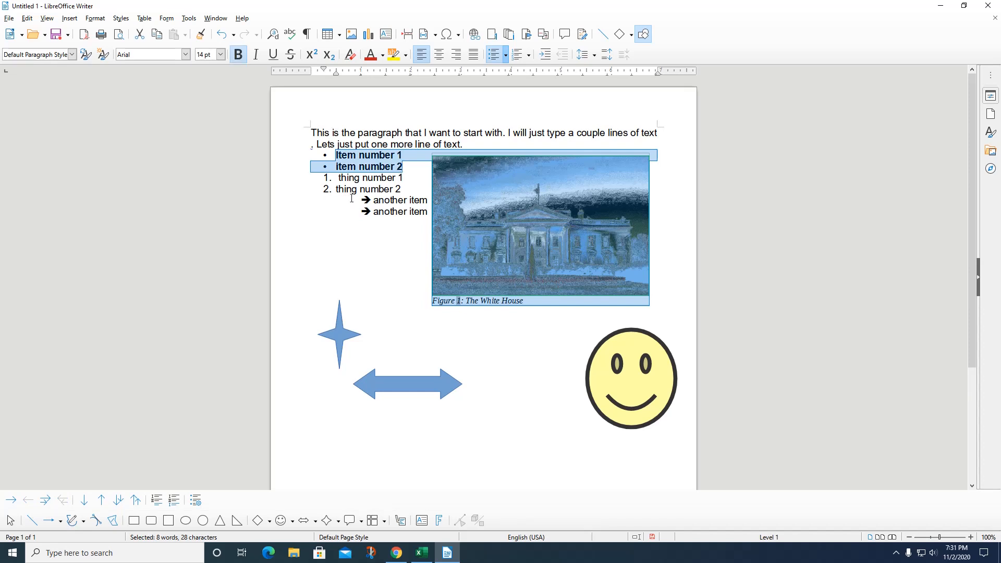
{"action": "left_click", "coordinate": [393, 239]}
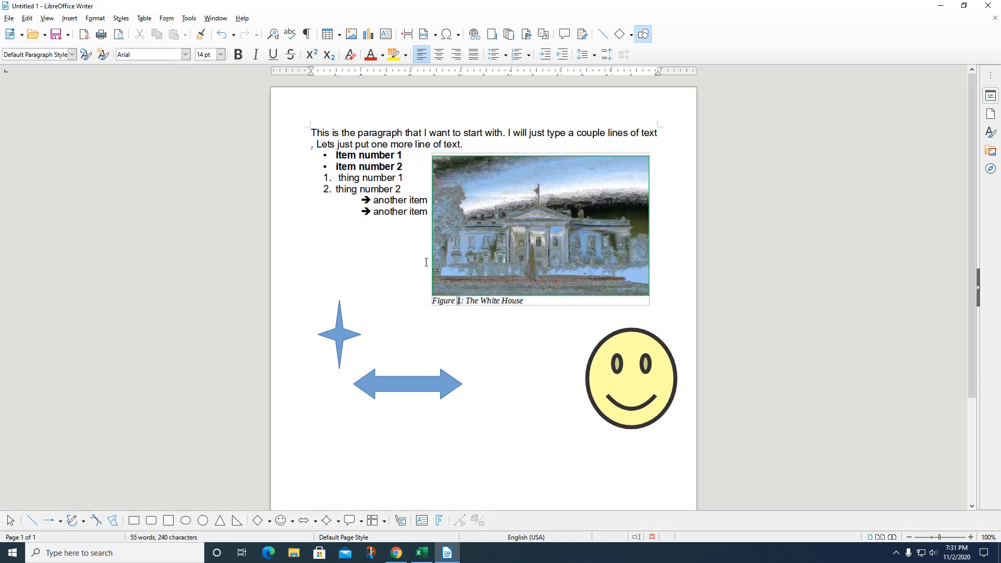
- Open the Save As dialog to view its options, and dismiss it without saving
{"action": "key", "text": "ctrl+shift+s"}
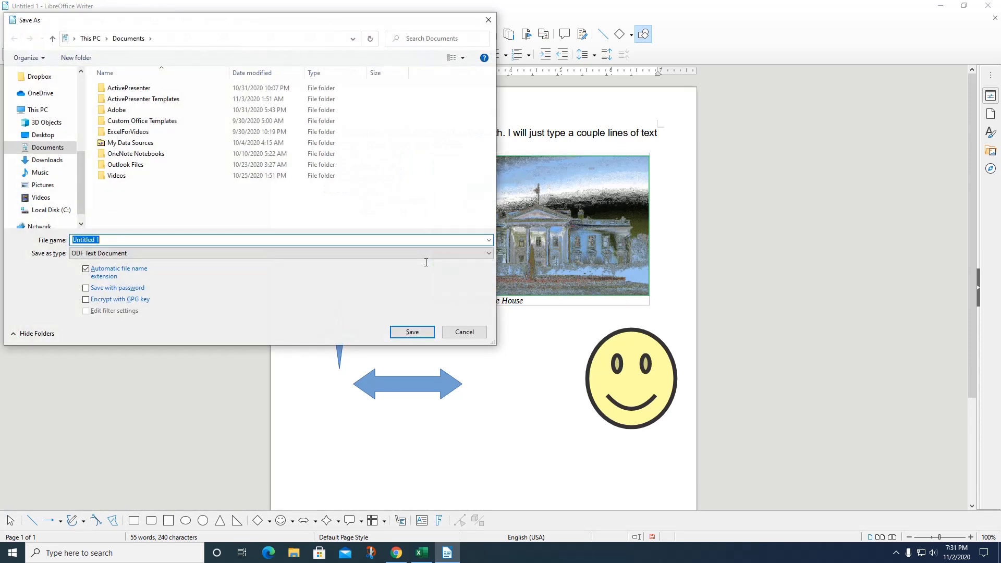
{"action": "left_click", "coordinate": [492, 21]}
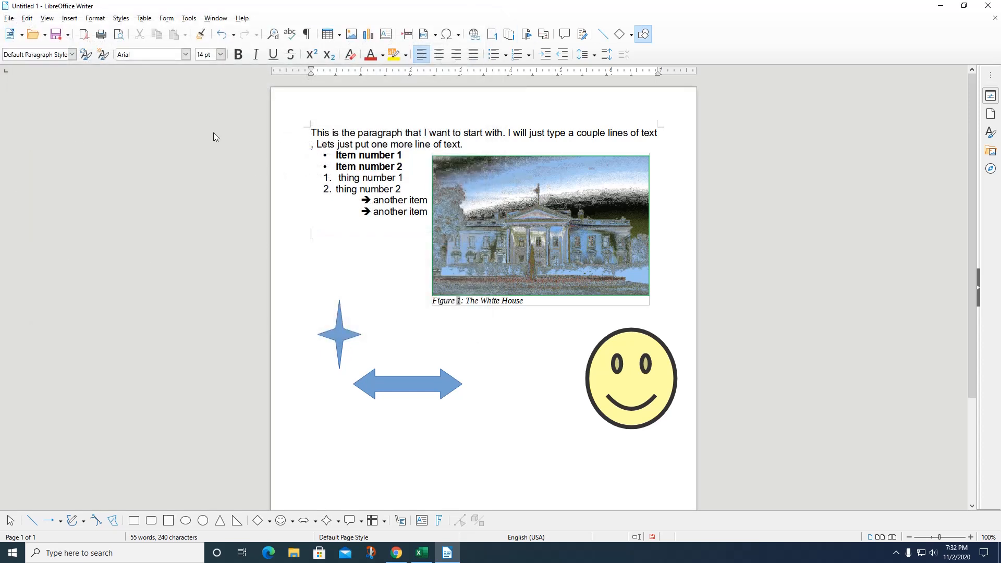
- Paste a copy of the sentence "This is the paragraph that I want to start with." as a new arrow-bulleted item, and undo the paste
{"action": "left_click_drag", "start_coordinate": [310, 130], "coordinate": [506, 129]}
{"action": "key", "text": "ctrl+c"}
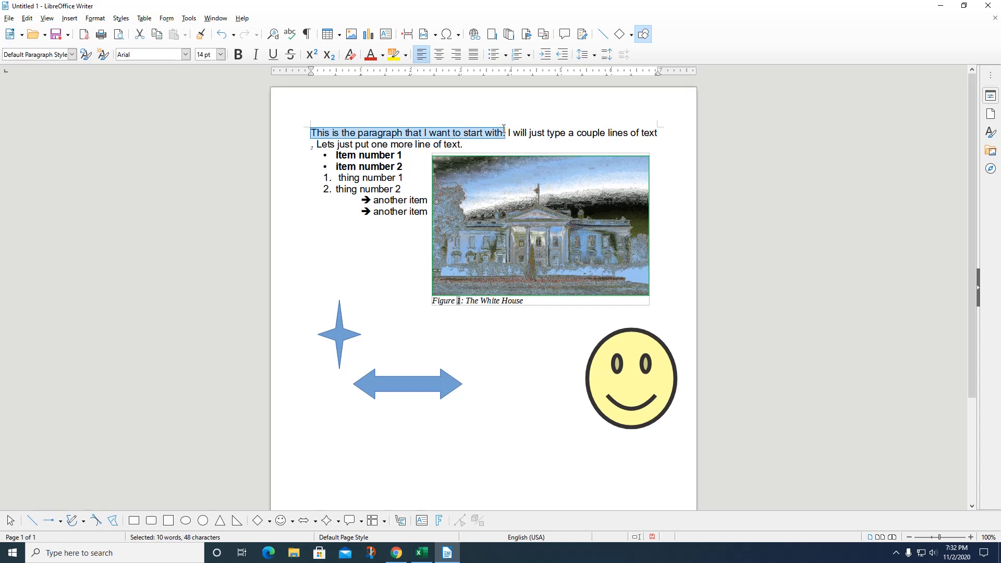
{"action": "left_click", "coordinate": [429, 211]}
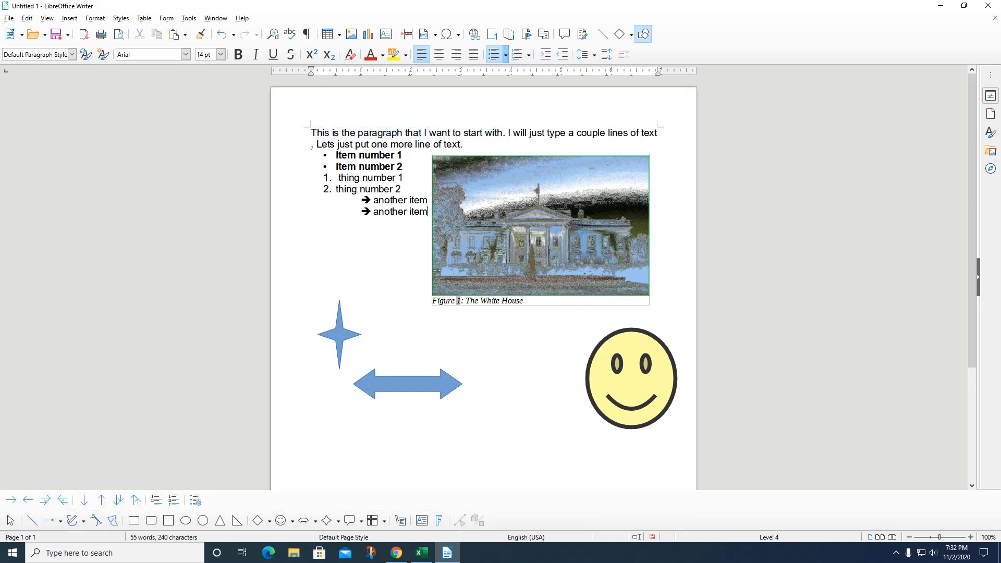
{"action": "key", "text": "Return"}
{"action": "key", "text": "ctrl+v"}
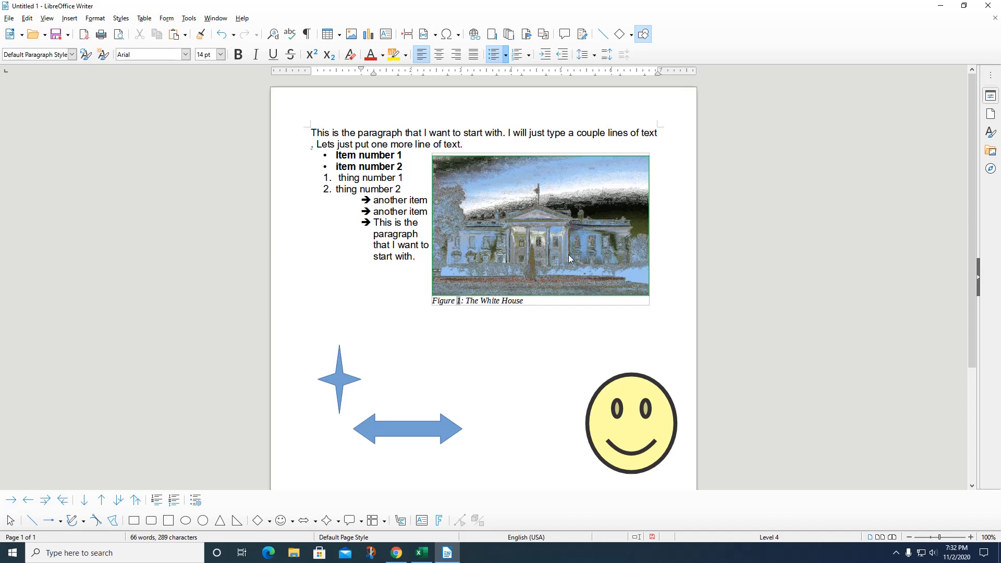
{"action": "key", "text": "ctrl+z"}
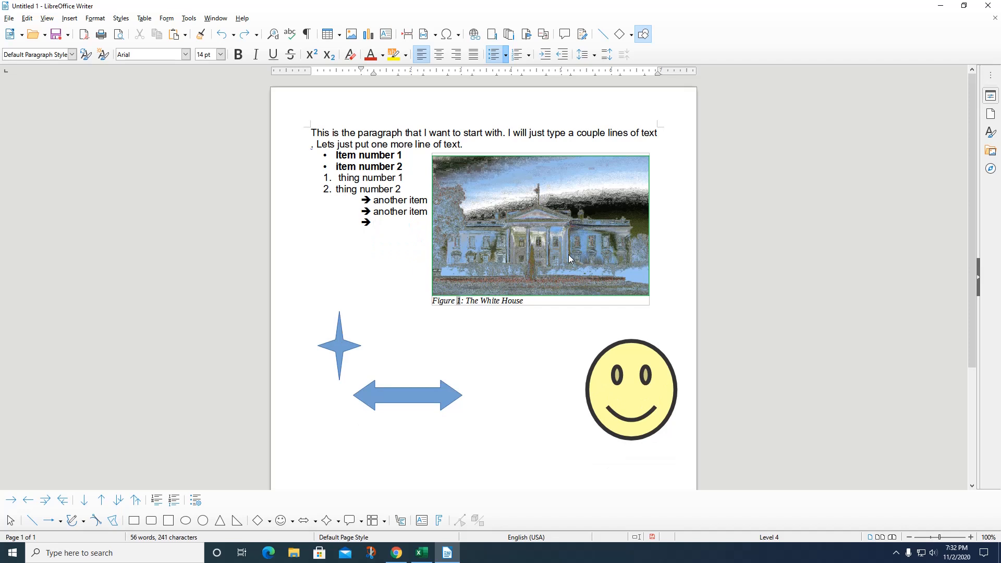
- Redo the paste of "This is the paragraph that I want to start with." as the last arrow-bulleted item, and deselect it
{"action": "key", "text": "ctrl+y"}
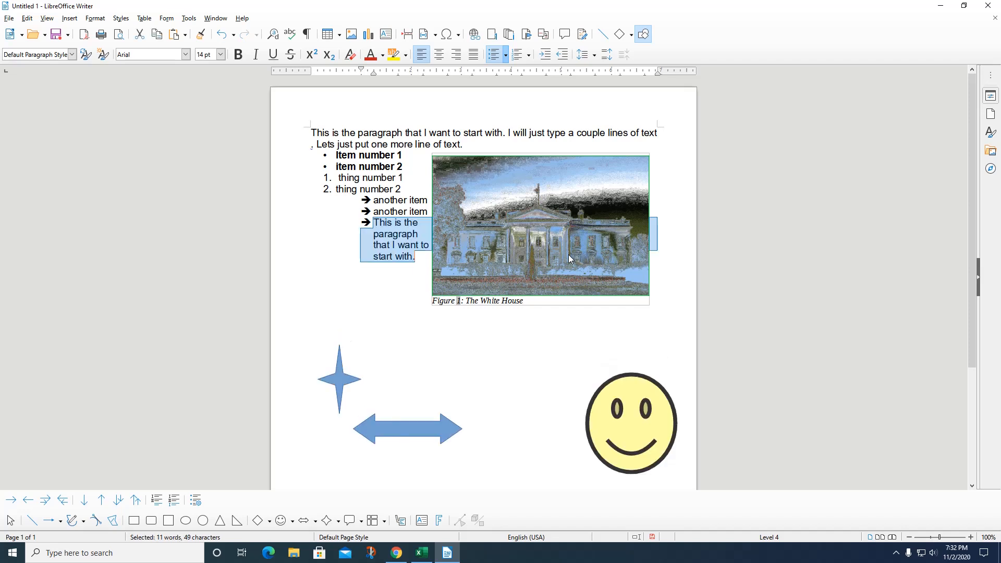
{"action": "left_click", "coordinate": [489, 350]}
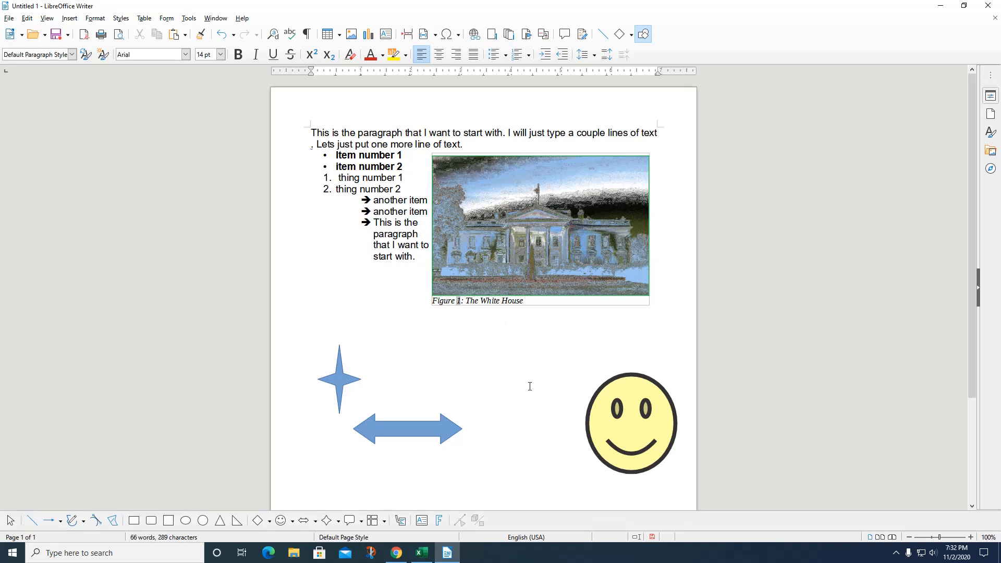
- Add several blank lines below the bulleted list, and insert a page break to start a second page
{"action": "scroll", "coordinate": [529, 390], "scroll_direction": "down", "scroll_amount": 1}
{"action": "scroll", "coordinate": [524, 381], "scroll_direction": "down", "scroll_amount": 2}
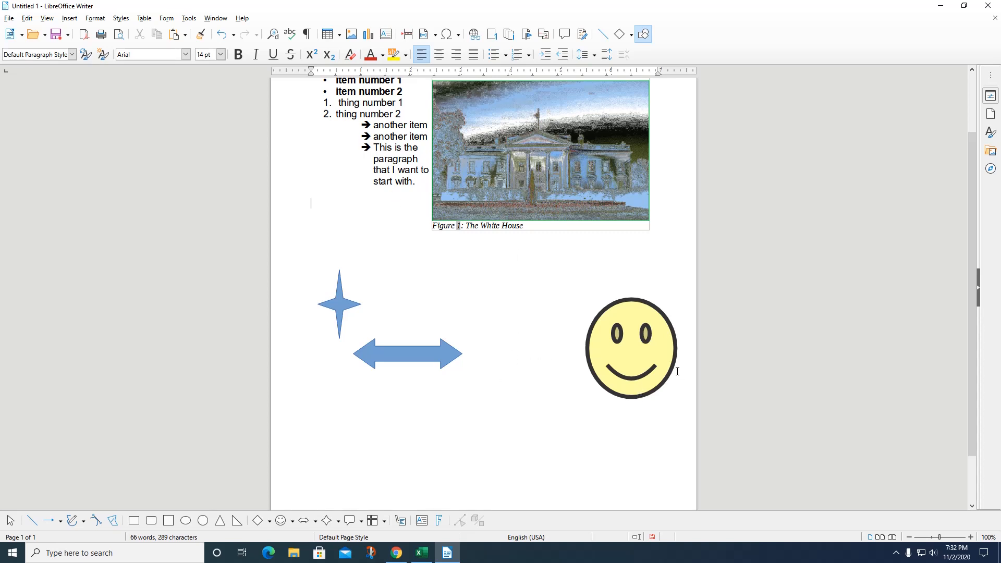
{"action": "key", "text": "Return"}
{"action": "key", "text": "Return"}
{"action": "key", "text": "Return"}
{"action": "key", "text": "Return"}
{"action": "key", "text": "Return"}
{"action": "key", "text": "Return"}
{"action": "key", "text": "Return"}
{"action": "key", "text": "Return"}
{"action": "left_click", "coordinate": [70, 19]}
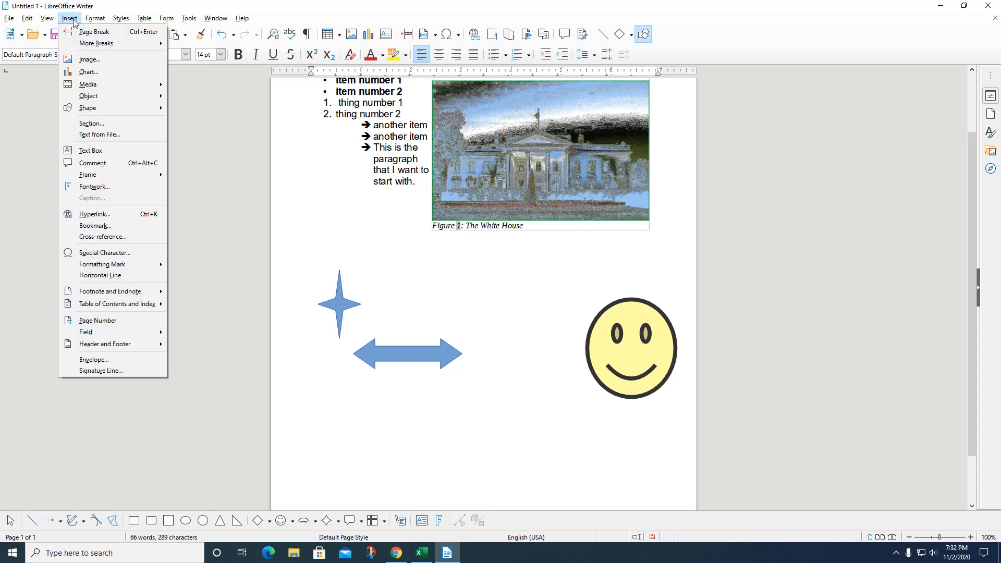
{"action": "left_click", "coordinate": [93, 32]}
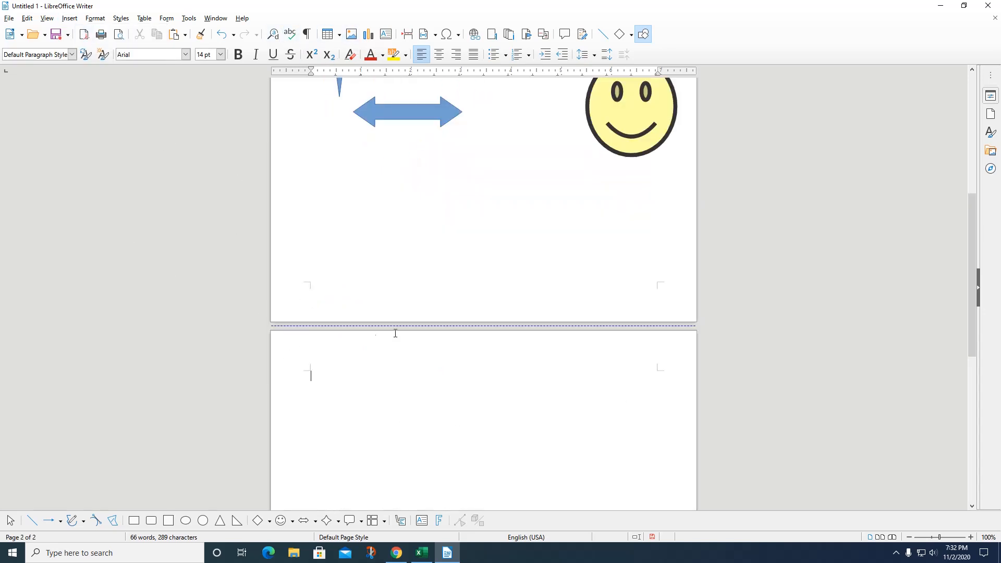
- Paste two copies of page 1's yellow smiley face onto page 2, and move one toward the middle of the page
{"action": "scroll", "coordinate": [476, 177], "scroll_direction": "up", "scroll_amount": 4}
{"action": "left_click", "coordinate": [624, 220]}
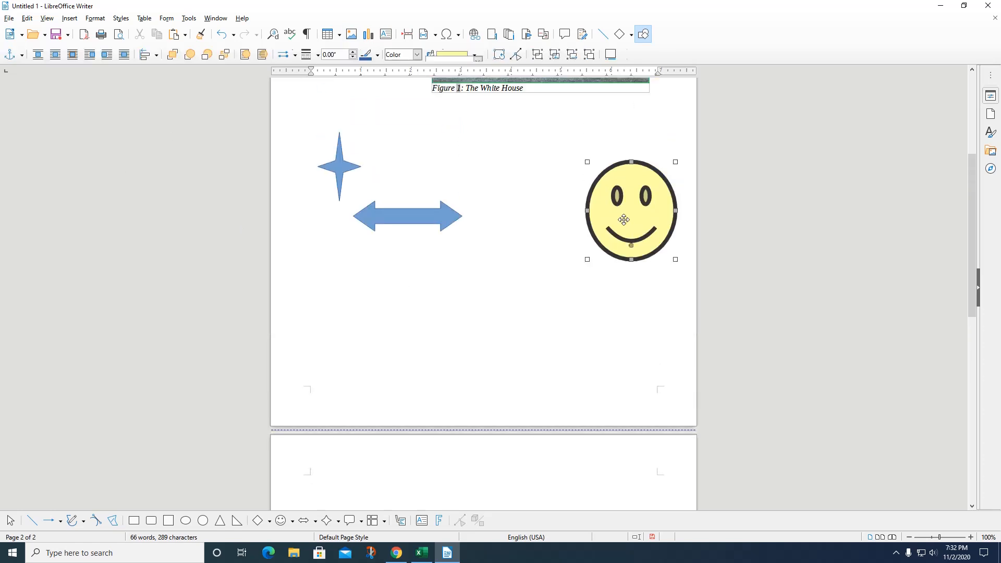
{"action": "scroll", "coordinate": [487, 345], "scroll_direction": "down", "scroll_amount": 3}
{"action": "left_click", "coordinate": [344, 417]}
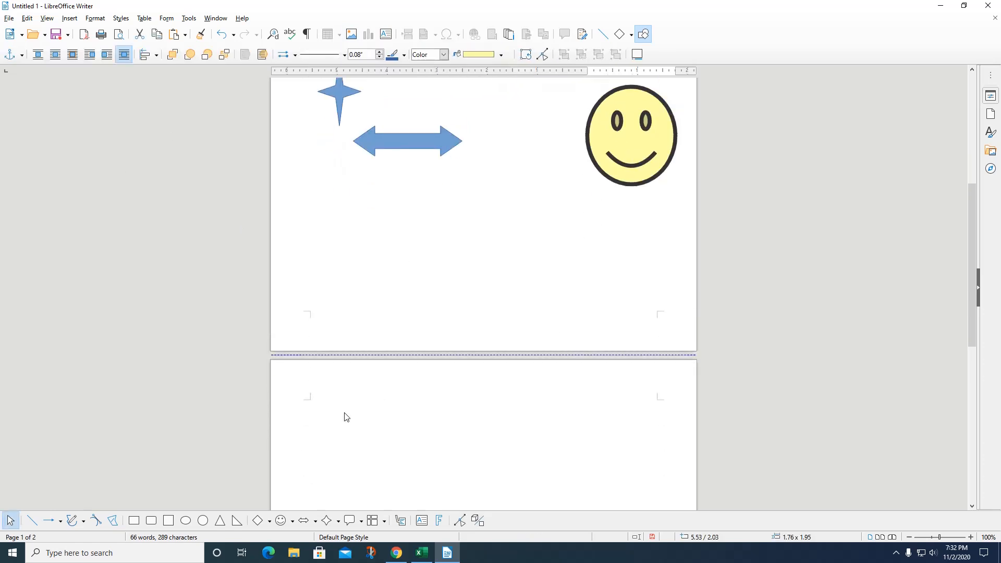
{"action": "key", "text": "ctrl+v"}
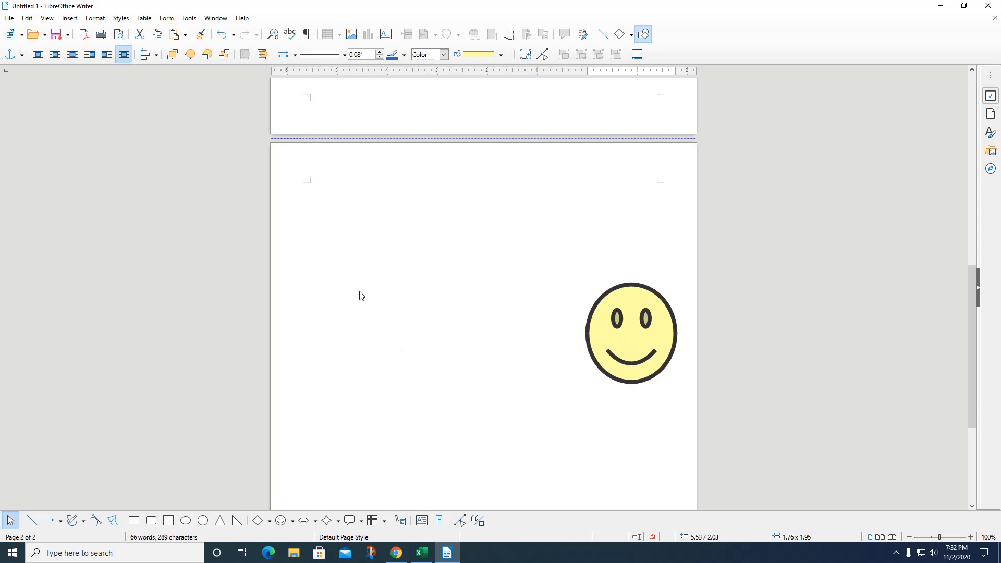
{"action": "left_click_drag", "start_coordinate": [629, 333], "coordinate": [417, 303]}
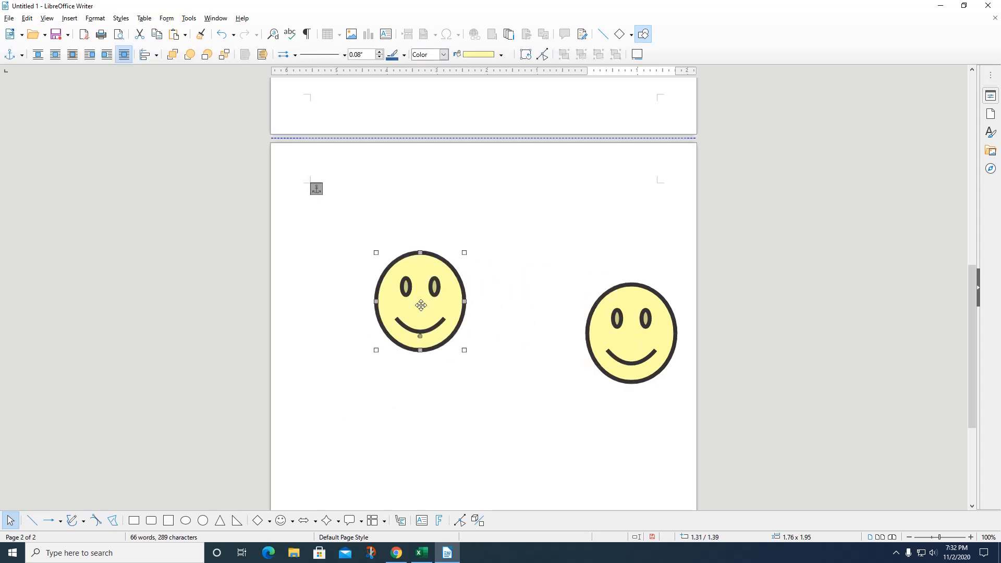
{"action": "left_click", "coordinate": [598, 213]}
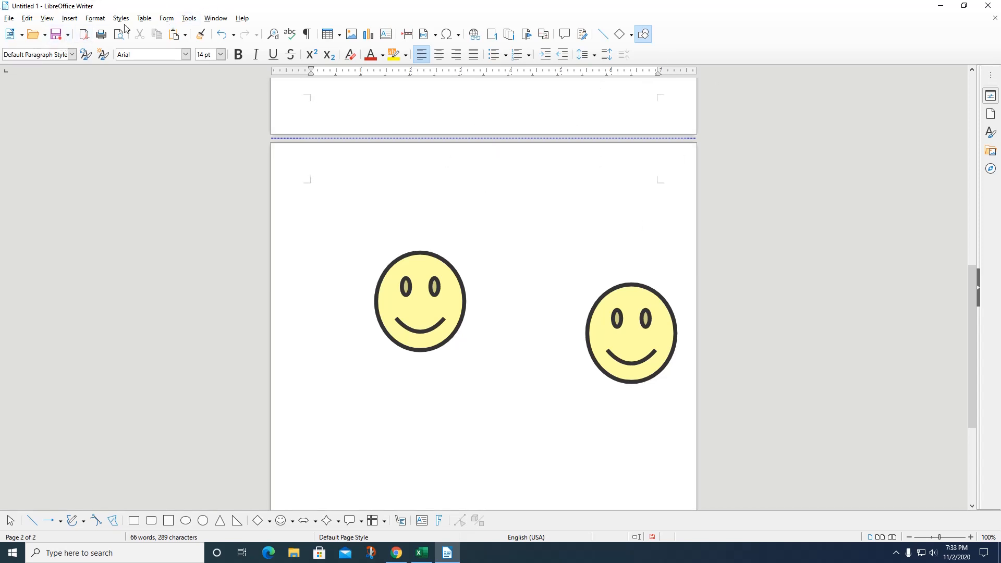
- Try the book view, and display the two pages side by side in multiple-page view
{"action": "left_click", "coordinate": [46, 18]}
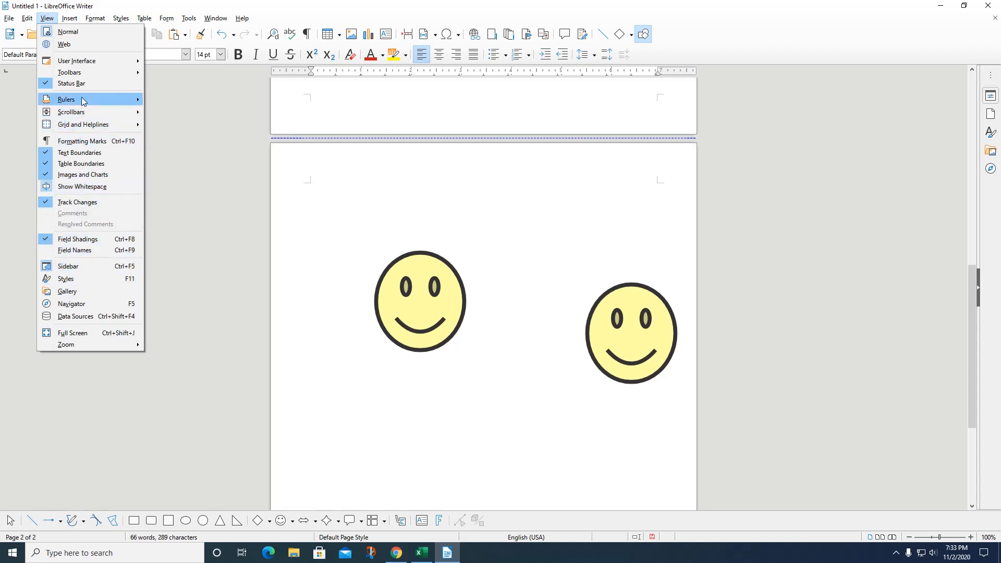
{"action": "mouse_move", "coordinate": [83, 102]}
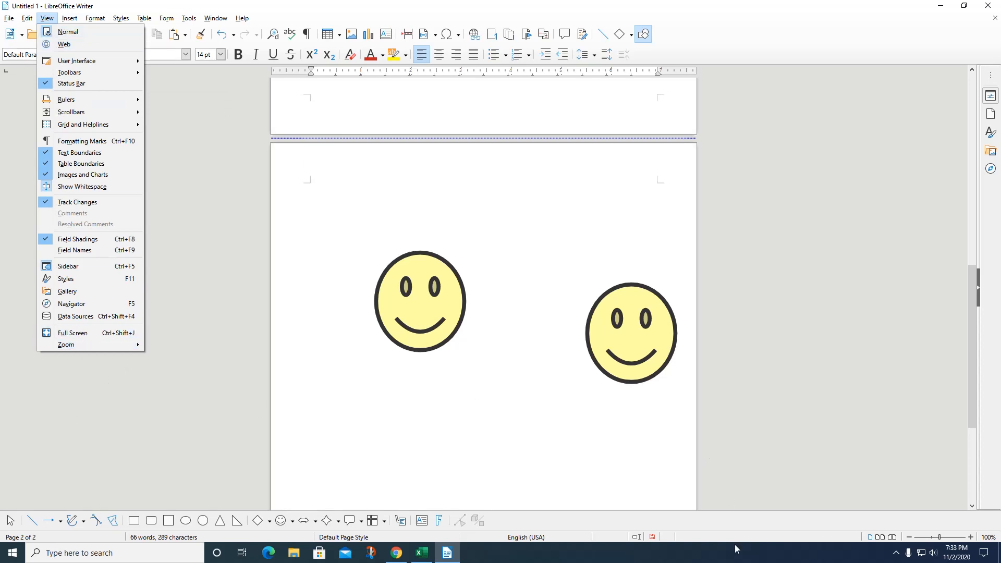
{"action": "left_click", "coordinate": [893, 540]}
{"action": "left_click", "coordinate": [893, 538]}
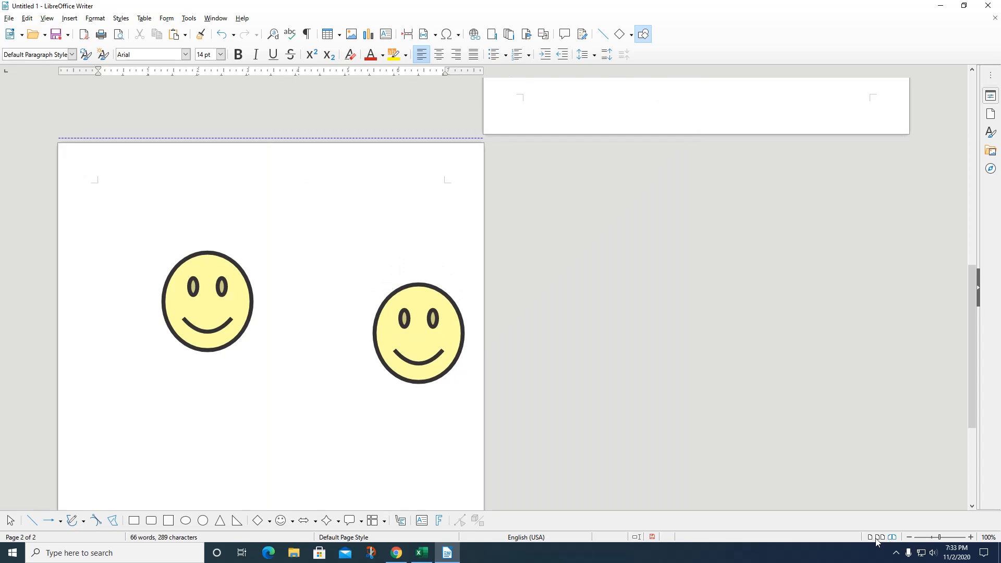
{"action": "left_click", "coordinate": [879, 538]}
{"action": "scroll", "coordinate": [814, 358], "scroll_direction": "up", "scroll_amount": 4}
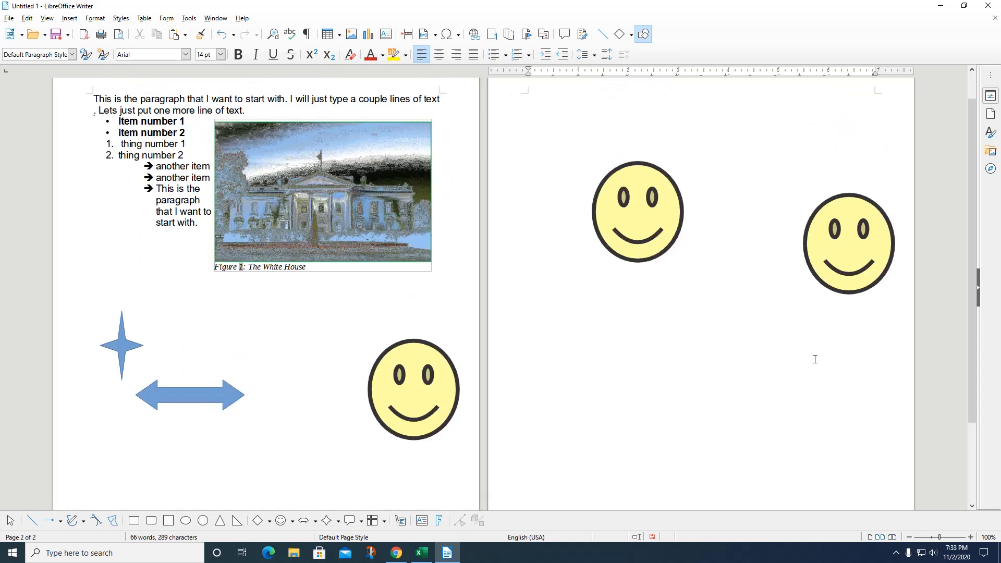
{"action": "scroll", "coordinate": [819, 347], "scroll_direction": "down", "scroll_amount": 1}
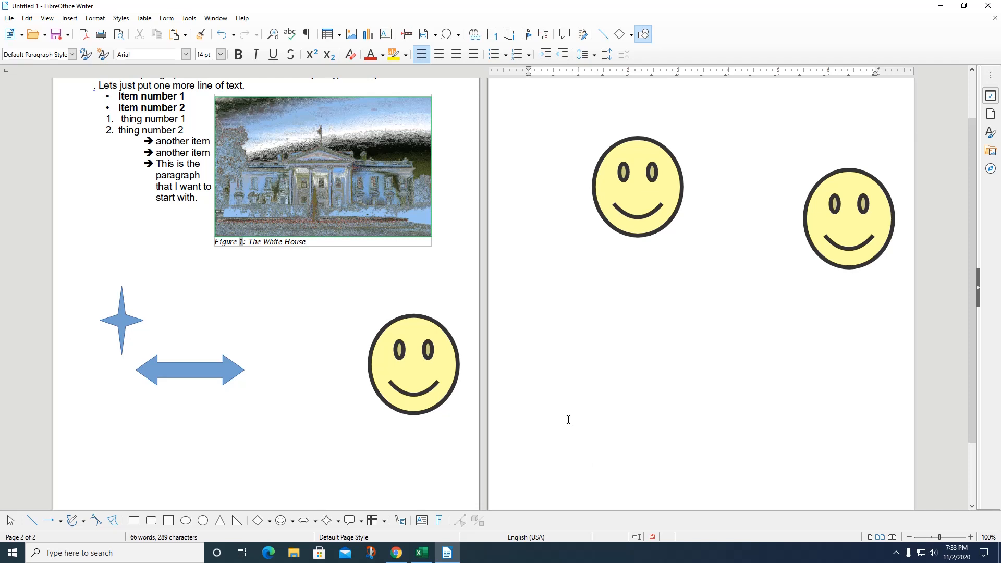
{"action": "scroll", "coordinate": [542, 370], "scroll_direction": "up", "scroll_amount": 2}
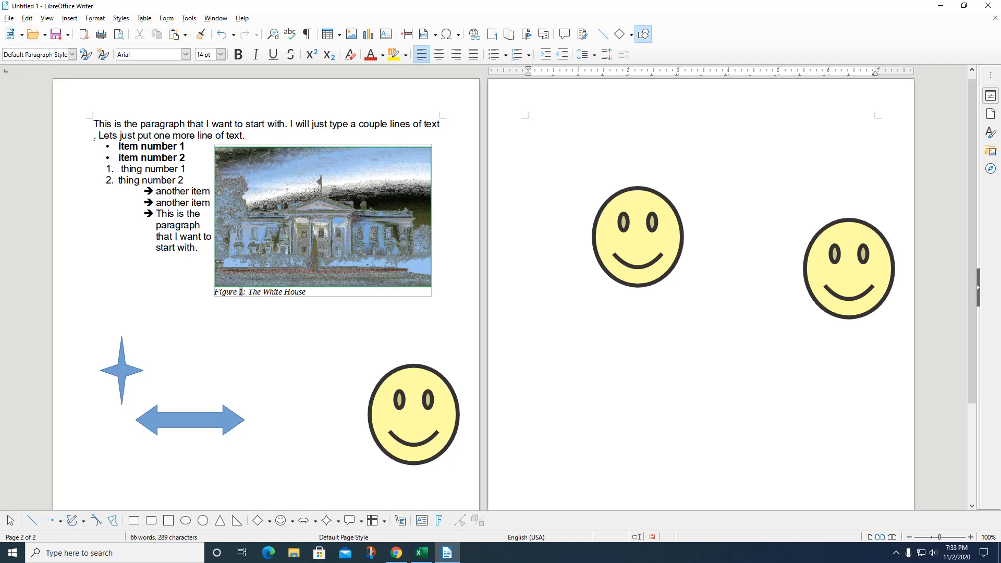
{"action": "key", "text": "alt+Tab"}
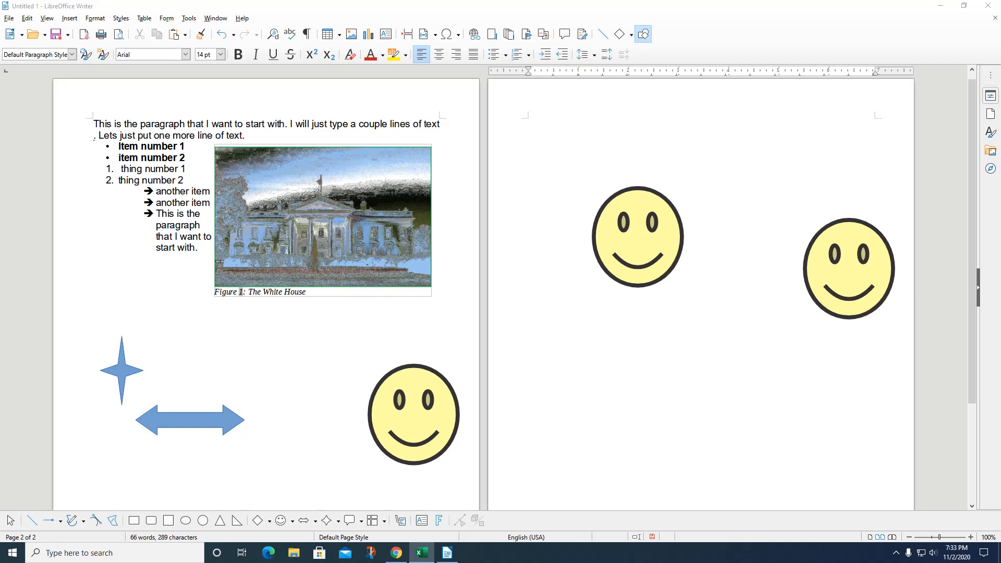
{"action": "left_click", "coordinate": [670, 168]}
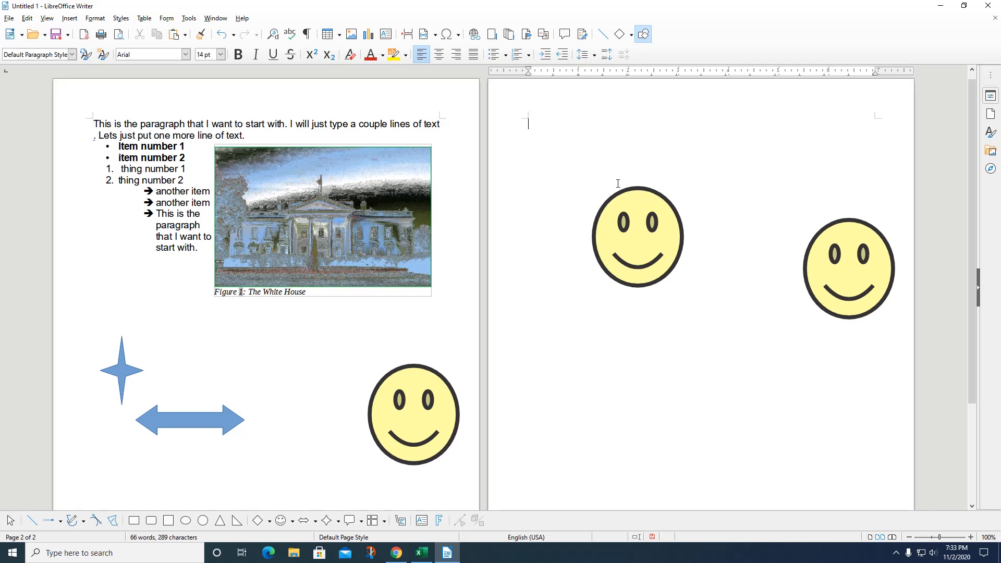
{"action": "left_click", "coordinate": [189, 18]}
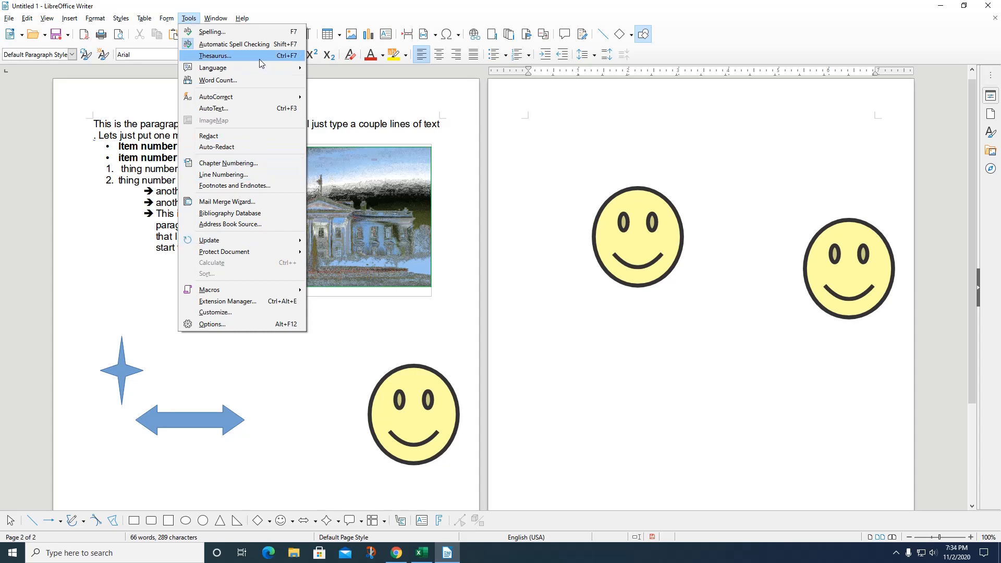
{"action": "mouse_move", "coordinate": [210, 21]}
{"action": "mouse_move", "coordinate": [164, 21]}
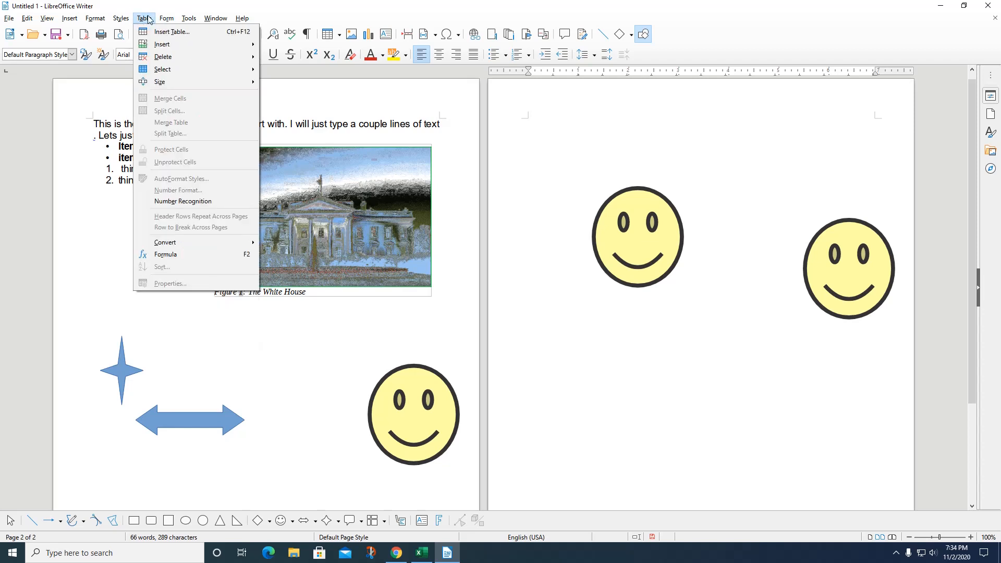
{"action": "mouse_move", "coordinate": [106, 22]}
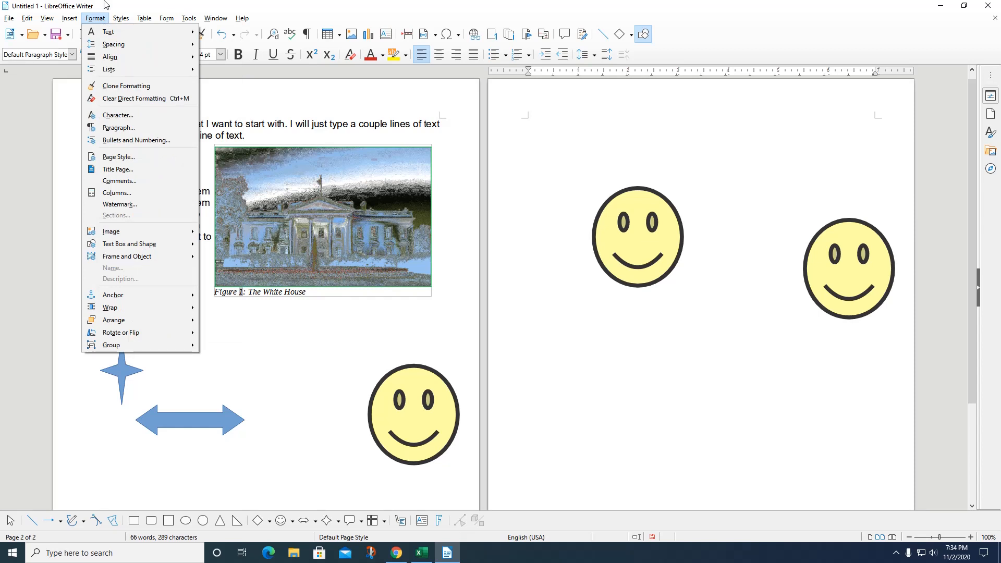
{"action": "mouse_move", "coordinate": [68, 17]}
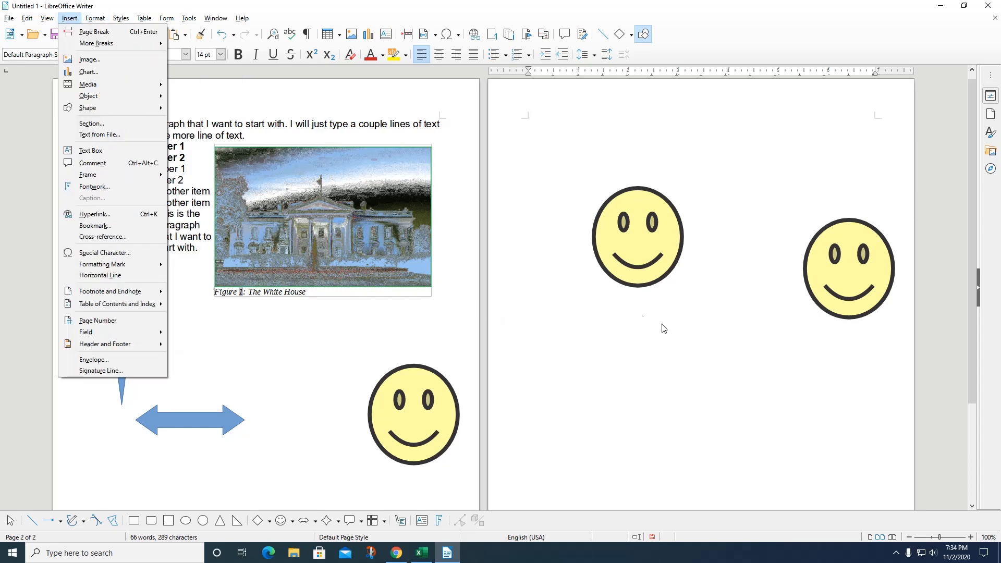
{"action": "left_click", "coordinate": [635, 368]}
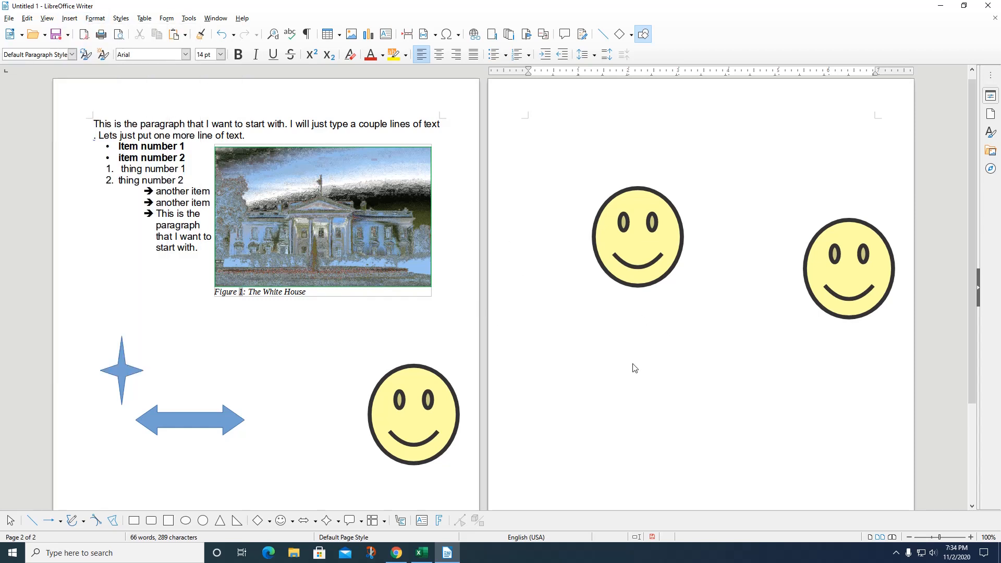
- Search the document for the word "text" and step backward through its occurrences
{"action": "key", "text": "ctrl+f"}
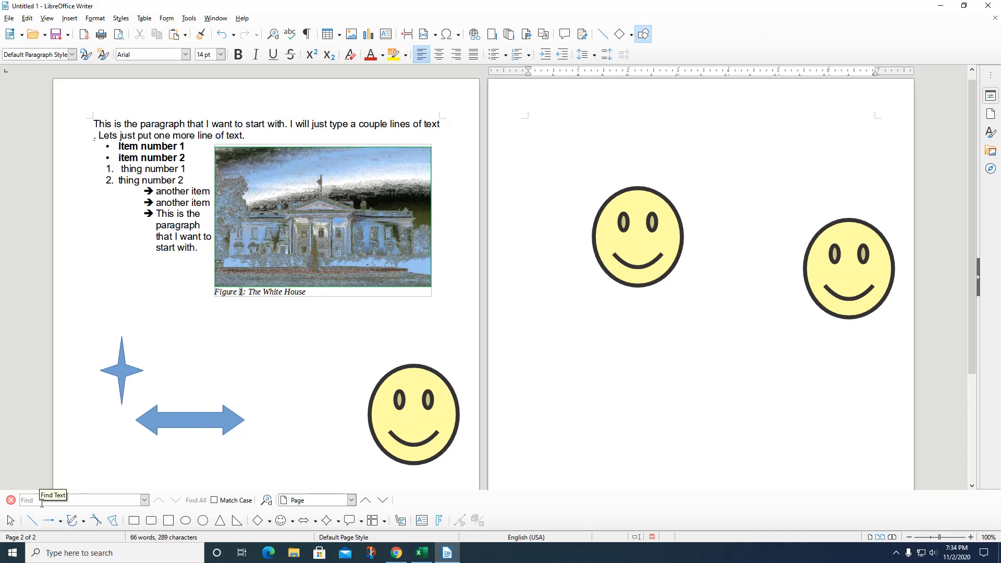
{"action": "type", "text": "text"}
{"action": "key", "text": "Return"}
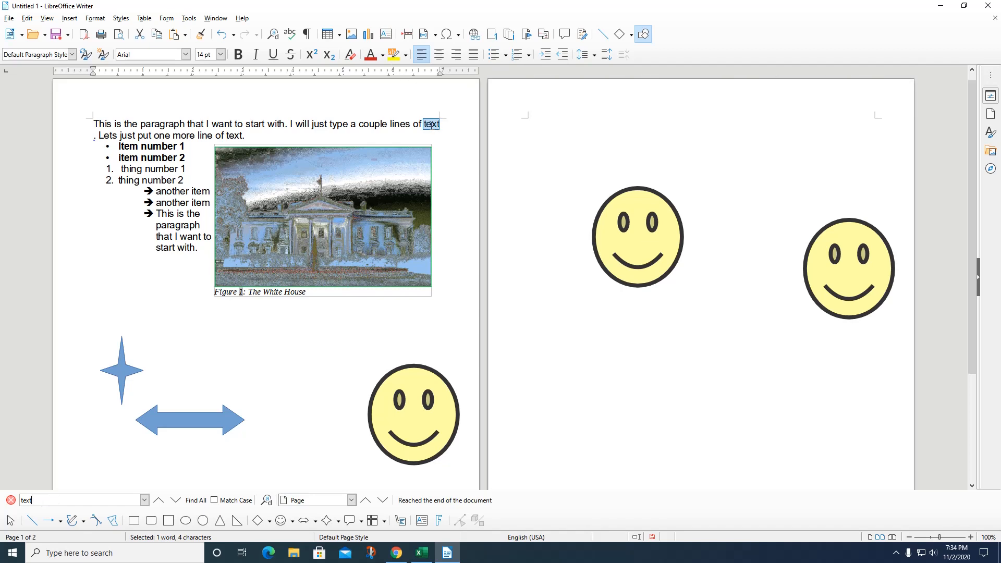
{"action": "left_click", "coordinate": [158, 501]}
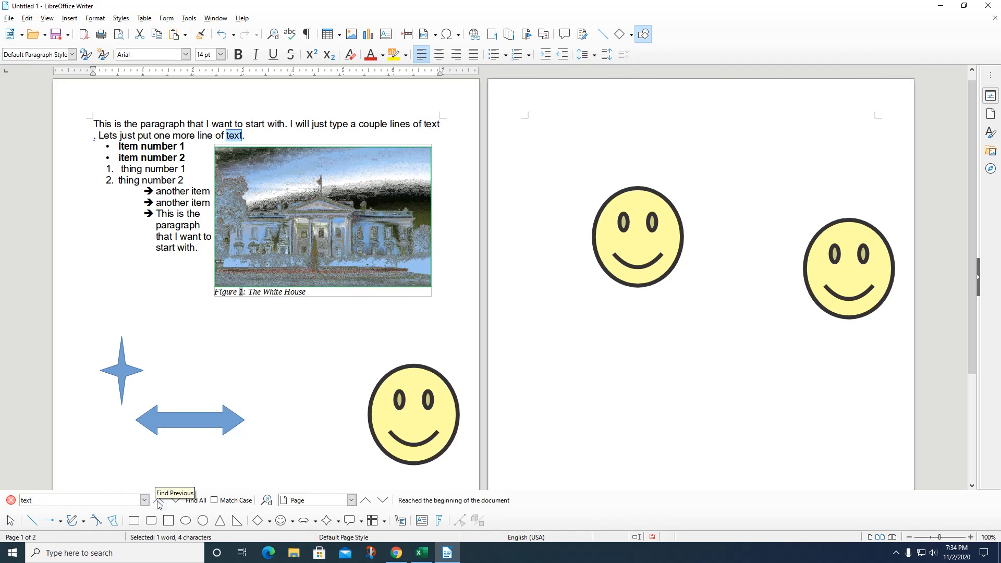
{"action": "left_click", "coordinate": [160, 502]}
{"action": "left_click", "coordinate": [163, 502]}
{"action": "left_click", "coordinate": [166, 502]}
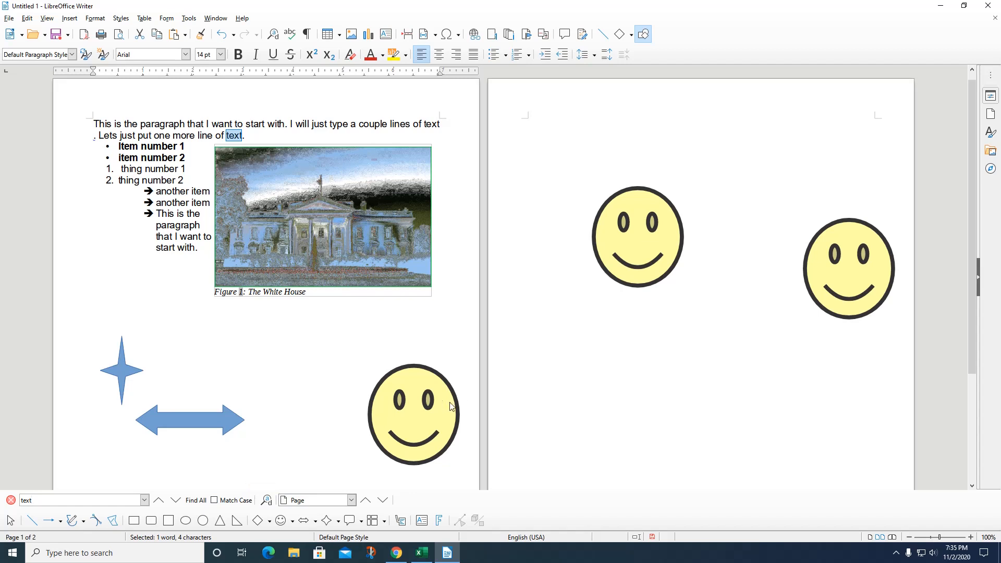
- Move page 2's right-hand smiley face next to the other one, and add blank lines at the start of the page
{"action": "scroll", "coordinate": [554, 339], "scroll_direction": "down", "scroll_amount": 3}
{"action": "left_click_drag", "start_coordinate": [827, 189], "coordinate": [738, 160]}
{"action": "left_click", "coordinate": [559, 276]}
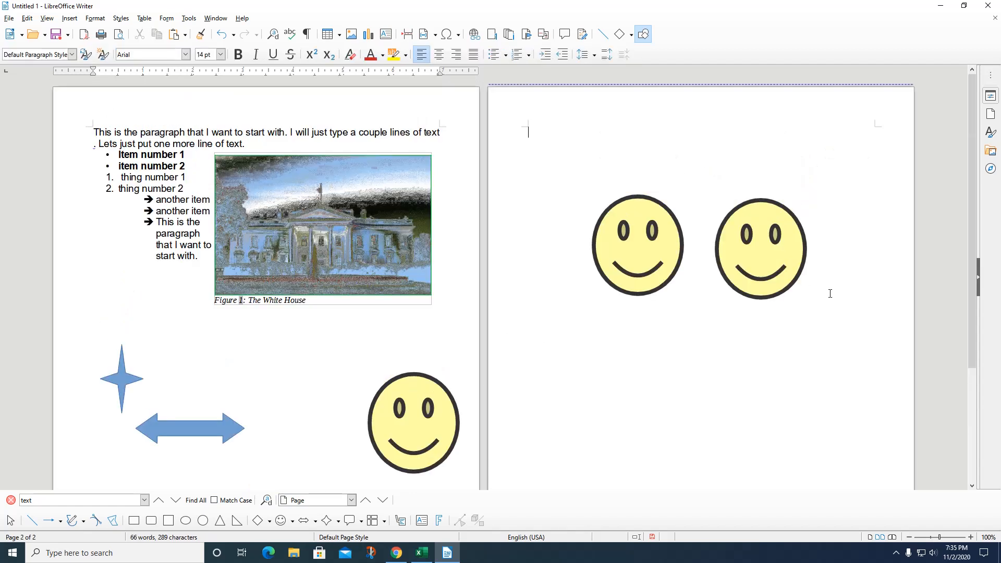
{"action": "key", "text": "Return"}
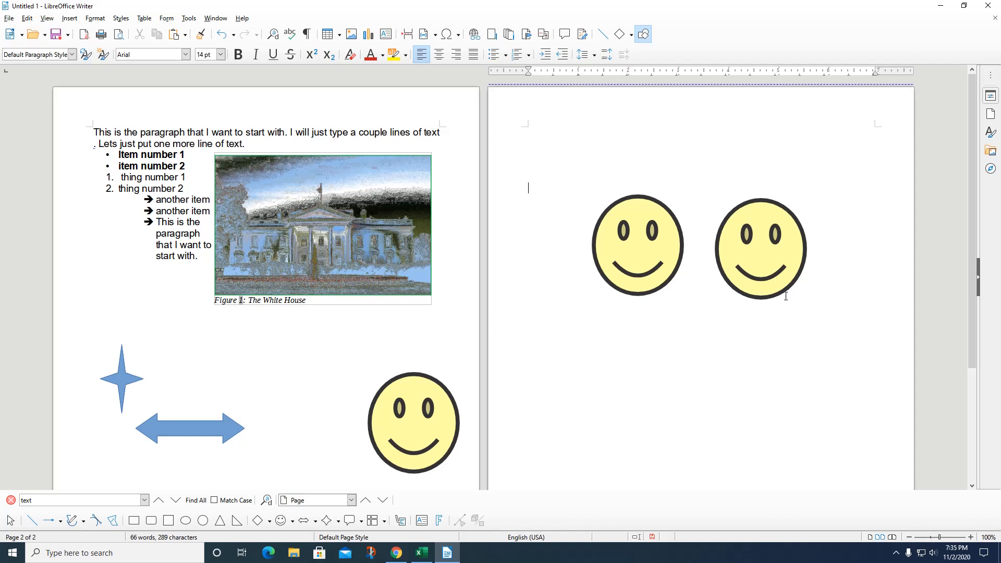
- Lay out the default page style in two equal columns with 0.20 inch spacing and no separator line
{"action": "left_click", "coordinate": [73, 20]}
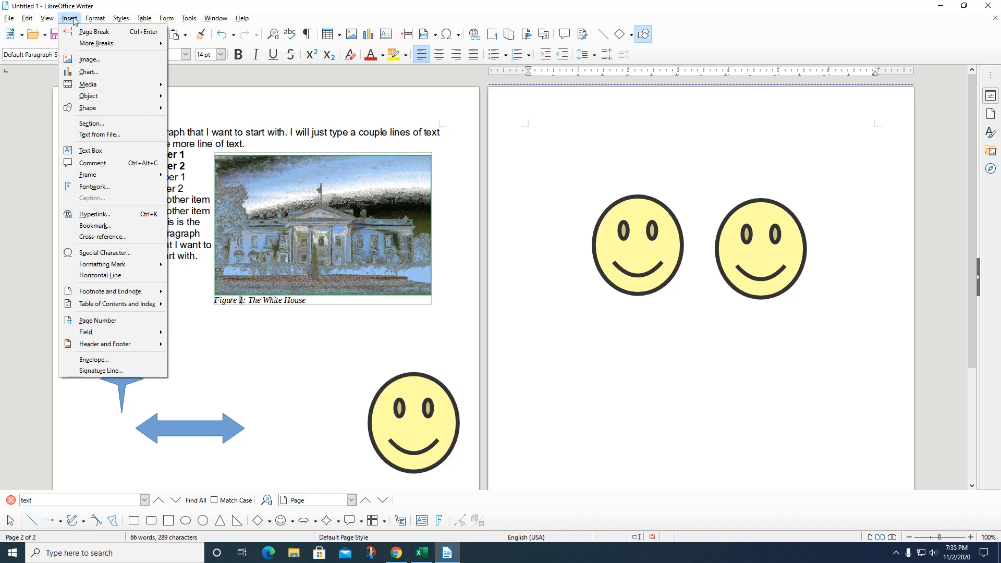
{"action": "mouse_move", "coordinate": [94, 19]}
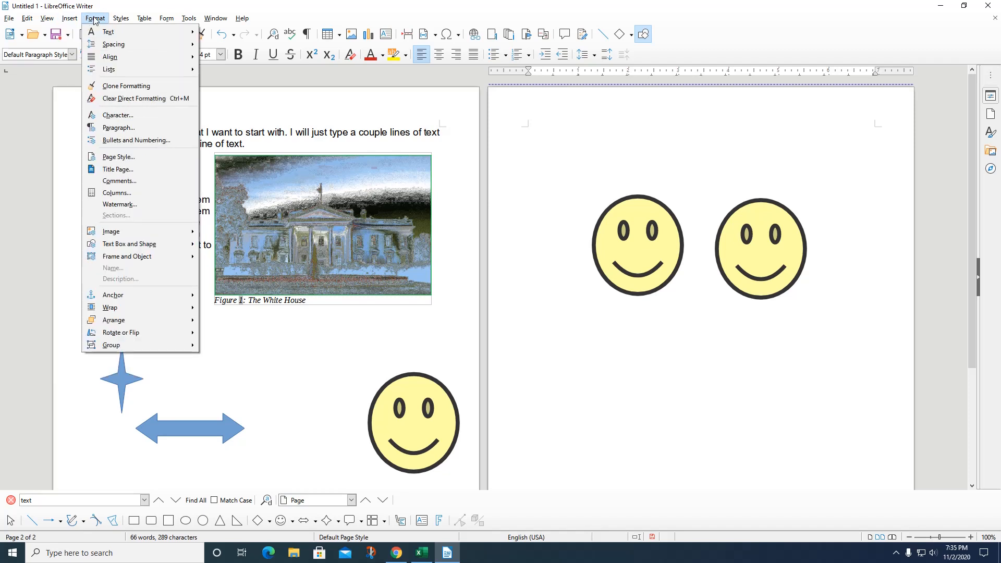
{"action": "left_click", "coordinate": [117, 193]}
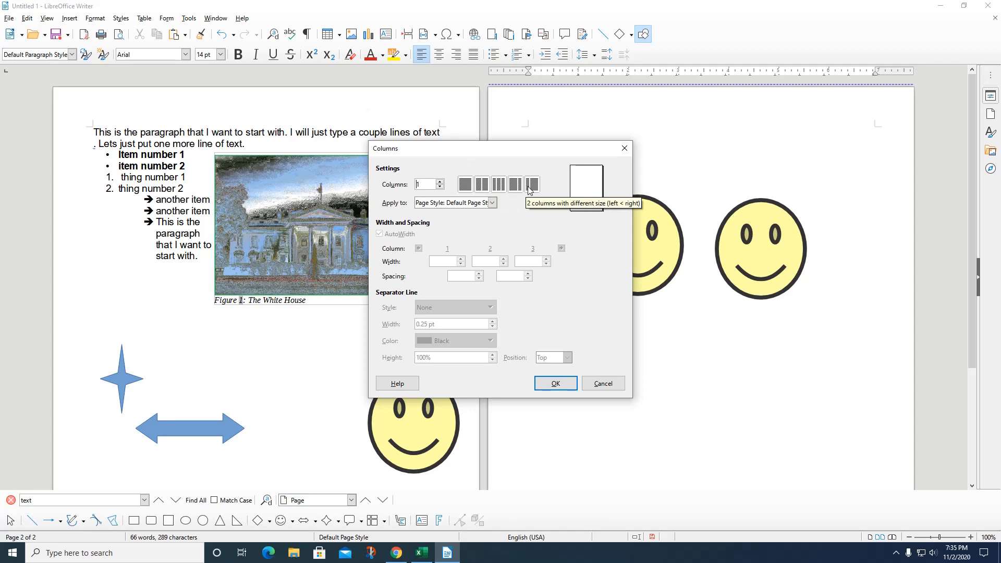
{"action": "left_click", "coordinate": [440, 182]}
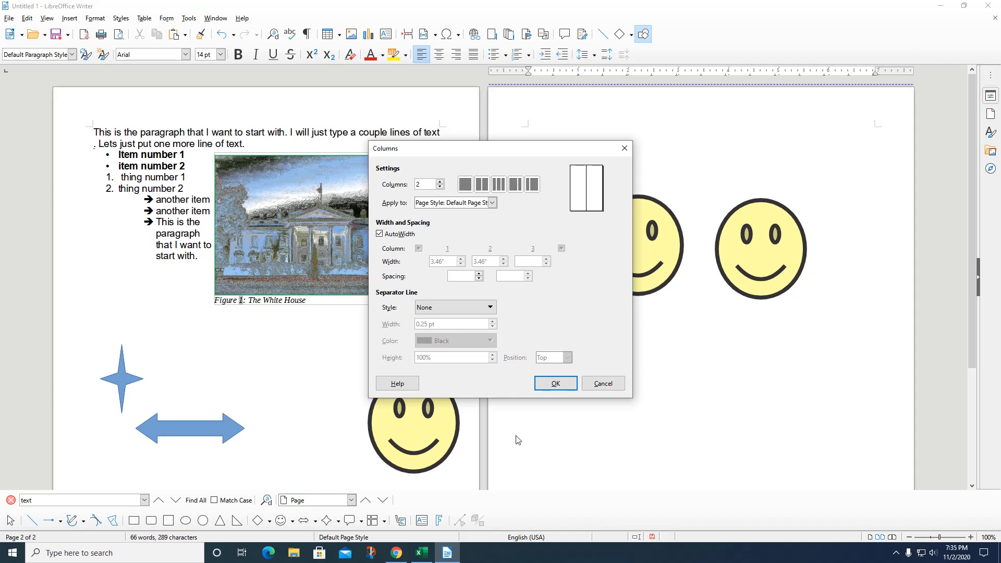
{"action": "left_click", "coordinate": [492, 203]}
{"action": "left_click", "coordinate": [493, 206]}
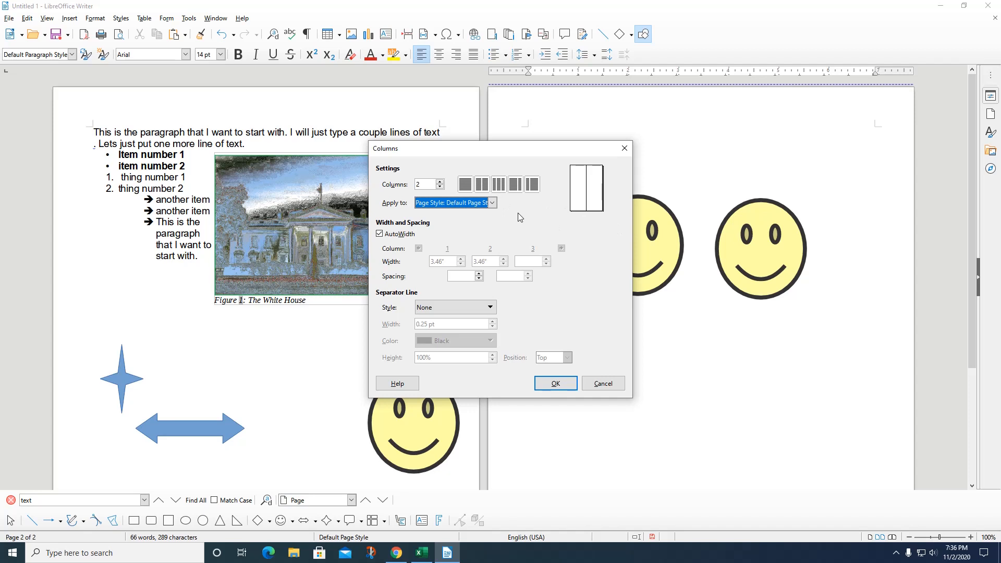
{"action": "left_click", "coordinate": [482, 185]}
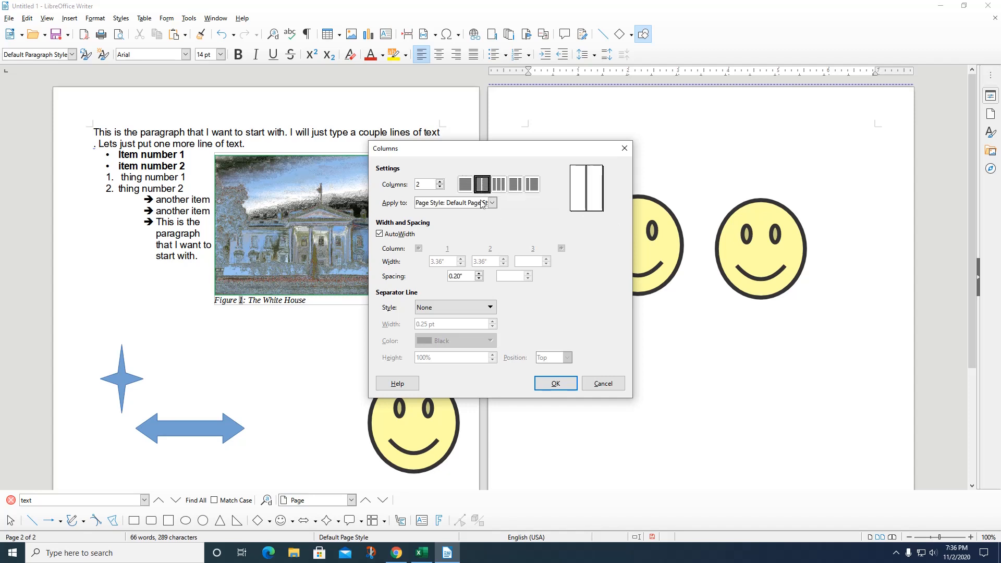
{"action": "left_click", "coordinate": [546, 385]}
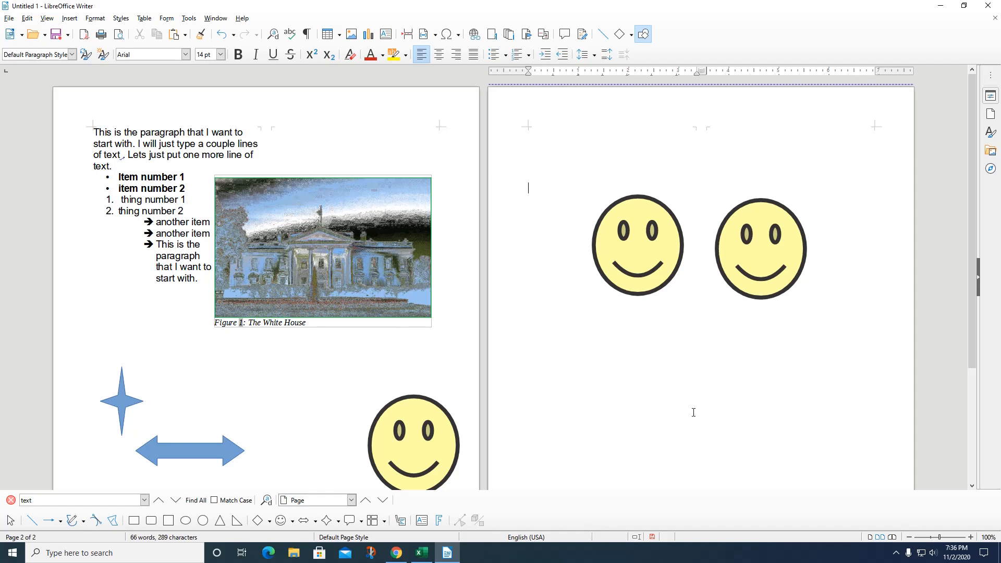
{"action": "scroll", "coordinate": [696, 412], "scroll_direction": "down", "scroll_amount": 2}
{"action": "scroll", "coordinate": [585, 195], "scroll_direction": "up", "scroll_amount": 2}
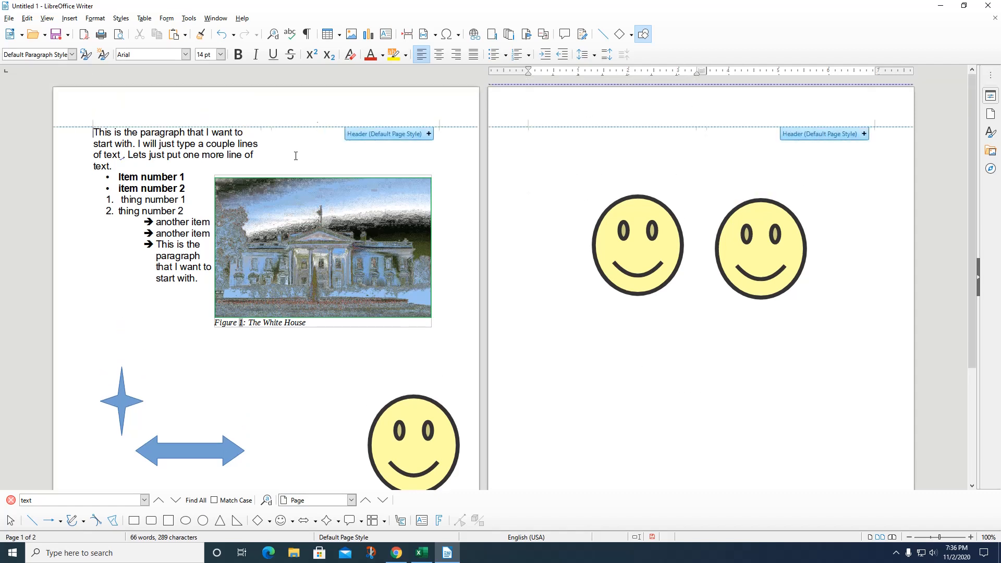
- Start a new table on page 2 with 3 columns, 2 rows and one repeating heading row
{"action": "left_click", "coordinate": [285, 99]}
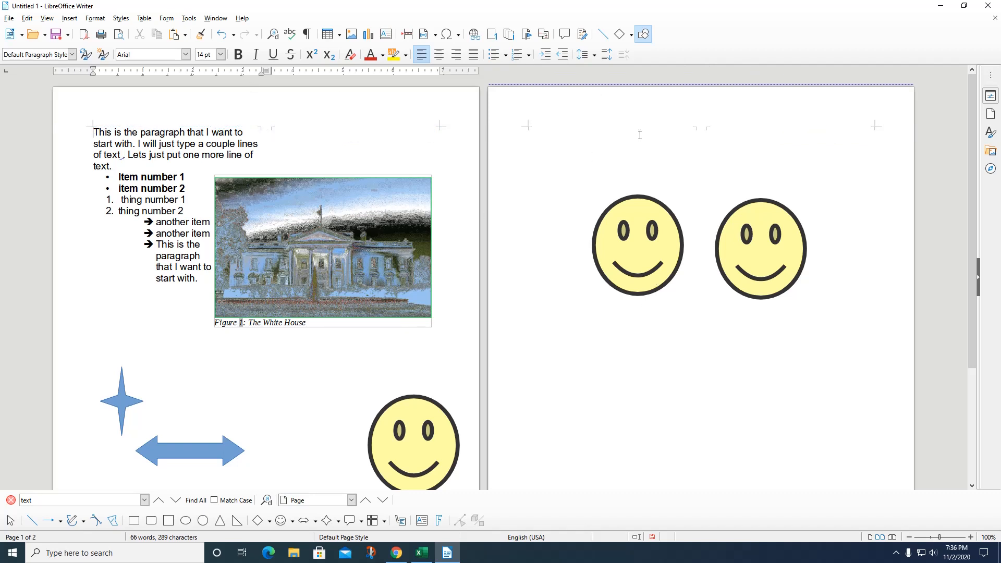
{"action": "left_click", "coordinate": [680, 110]}
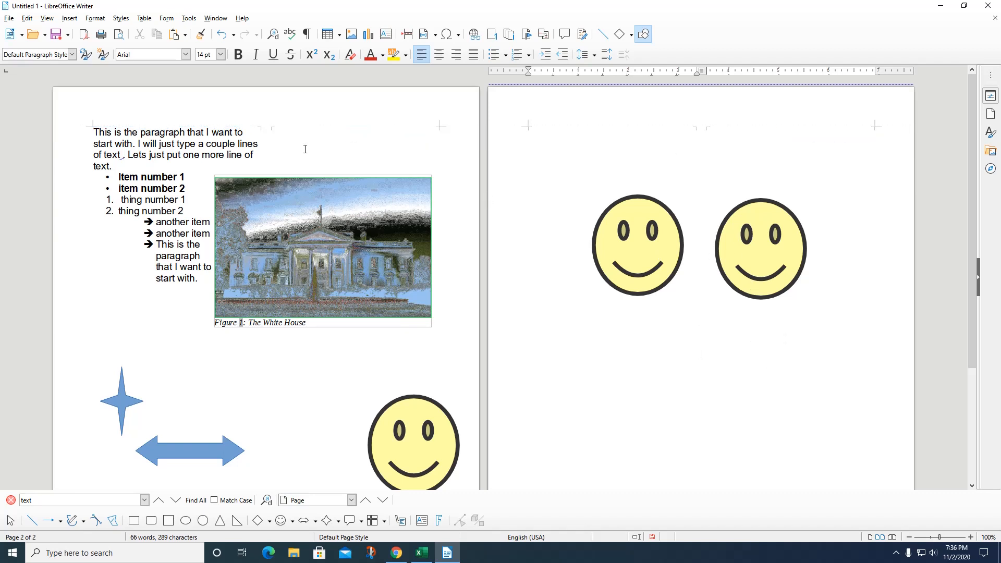
{"action": "left_click", "coordinate": [144, 20]}
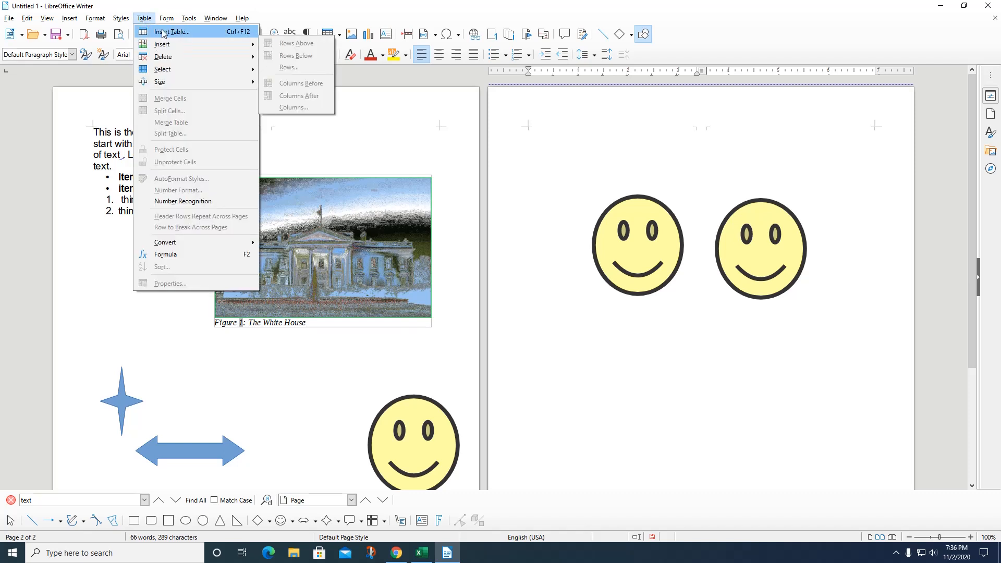
{"action": "left_click", "coordinate": [162, 32]}
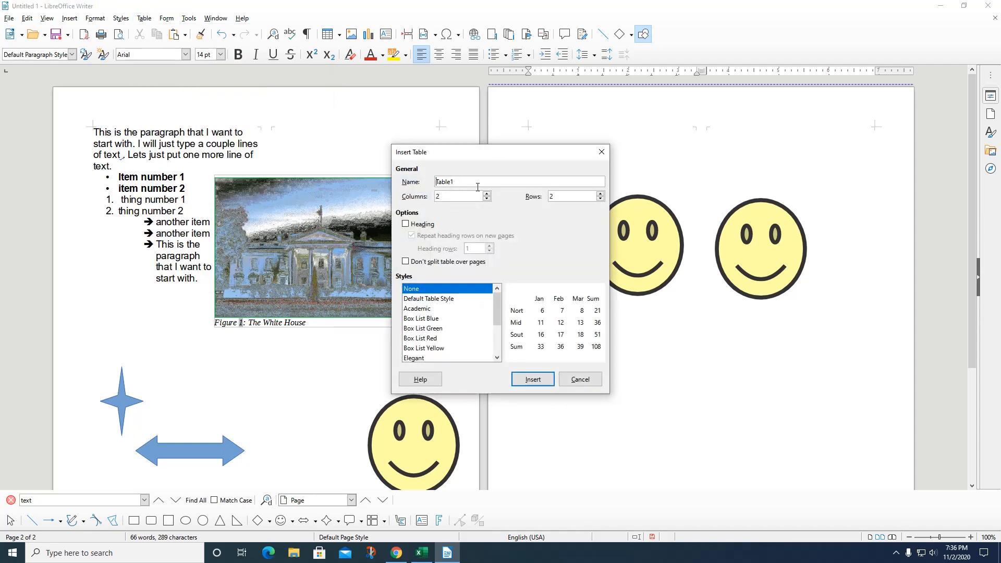
{"action": "left_click", "coordinate": [458, 198]}
{"action": "left_click", "coordinate": [406, 223]}
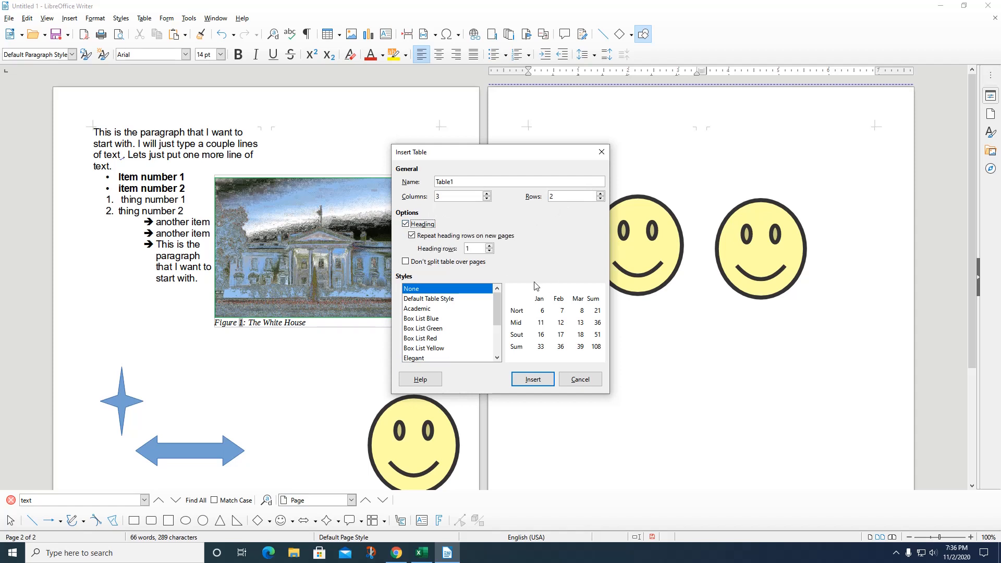
- Insert the table in the Simple Grid Columns style, and move page 2's two smiley faces down below it
{"action": "scroll", "coordinate": [468, 323], "scroll_direction": "down", "scroll_amount": 1}
{"action": "left_click", "coordinate": [433, 301]}
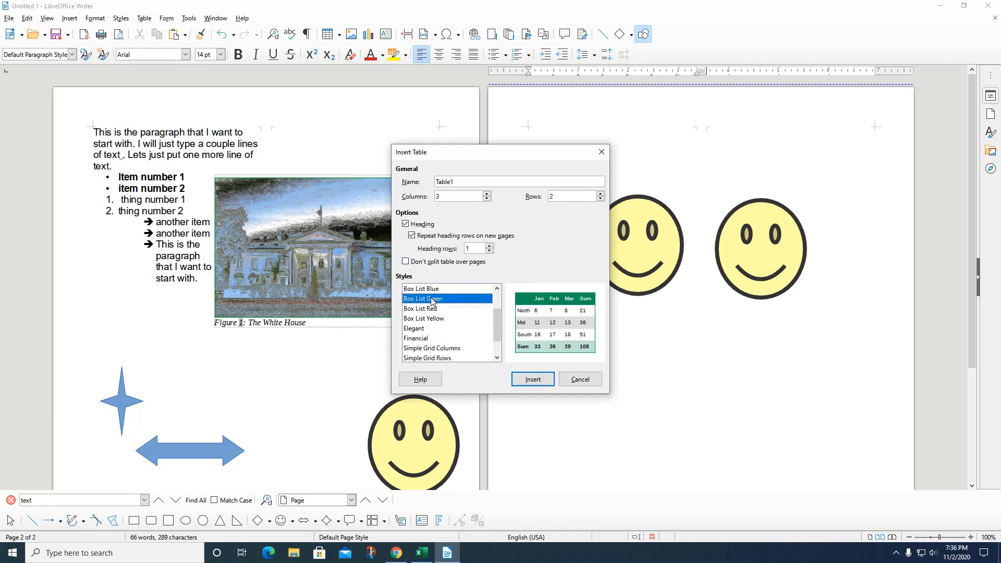
{"action": "left_click", "coordinate": [426, 309]}
{"action": "left_click", "coordinate": [420, 330]}
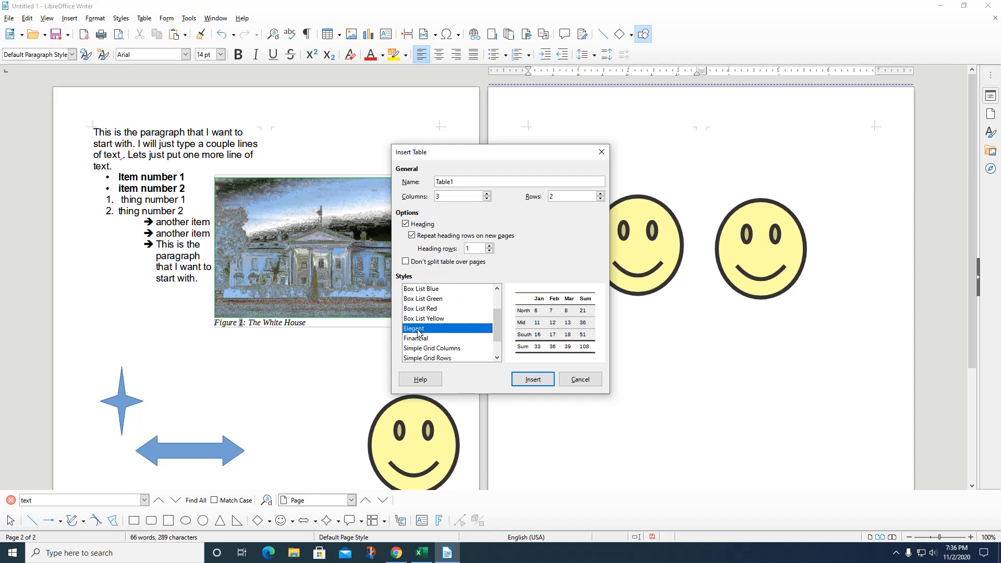
{"action": "left_click", "coordinate": [420, 339]}
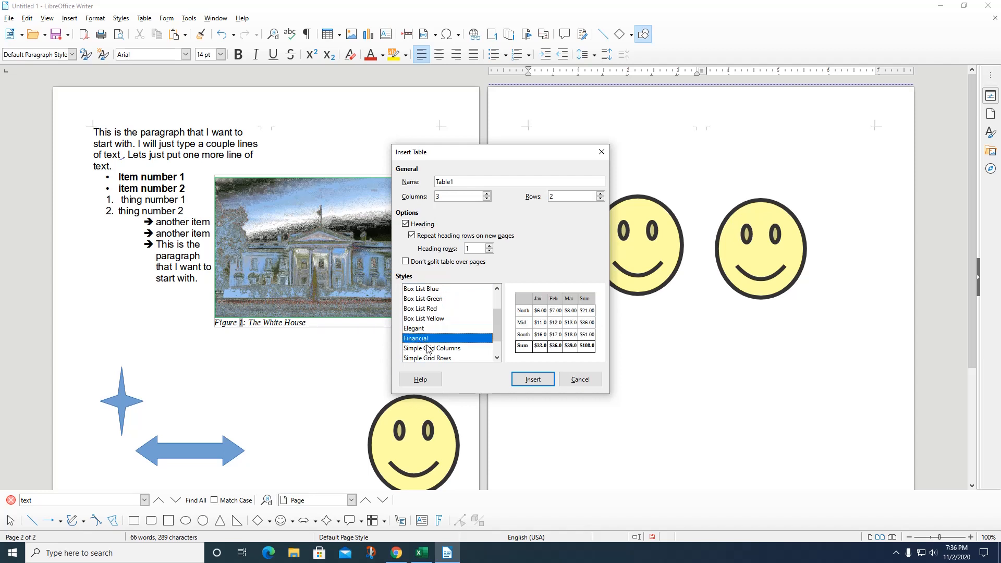
{"action": "left_click", "coordinate": [429, 348]}
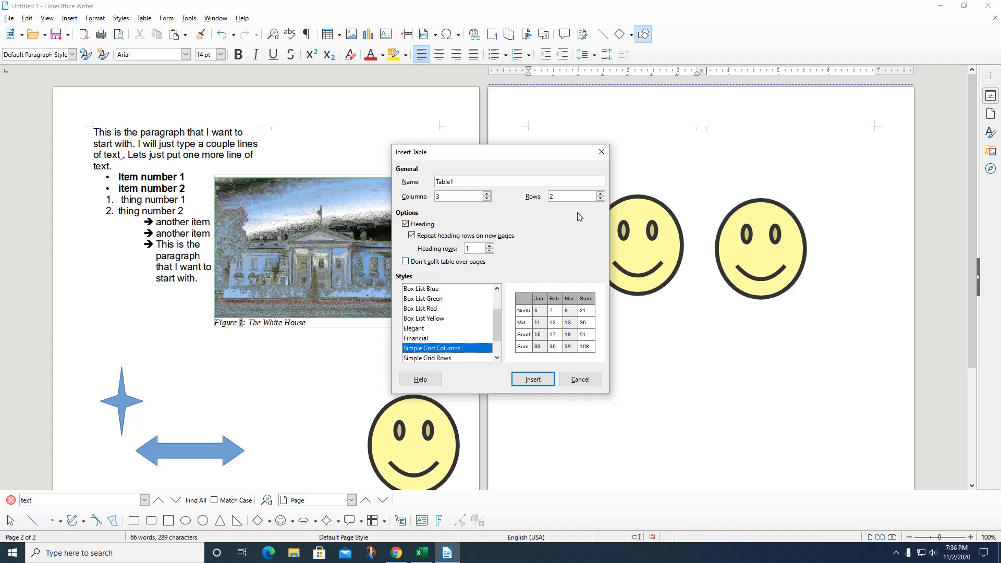
{"action": "left_click", "coordinate": [531, 380]}
{"action": "left_click_drag", "start_coordinate": [639, 261], "coordinate": [627, 344]}
{"action": "left_click_drag", "start_coordinate": [761, 249], "coordinate": [761, 324]}
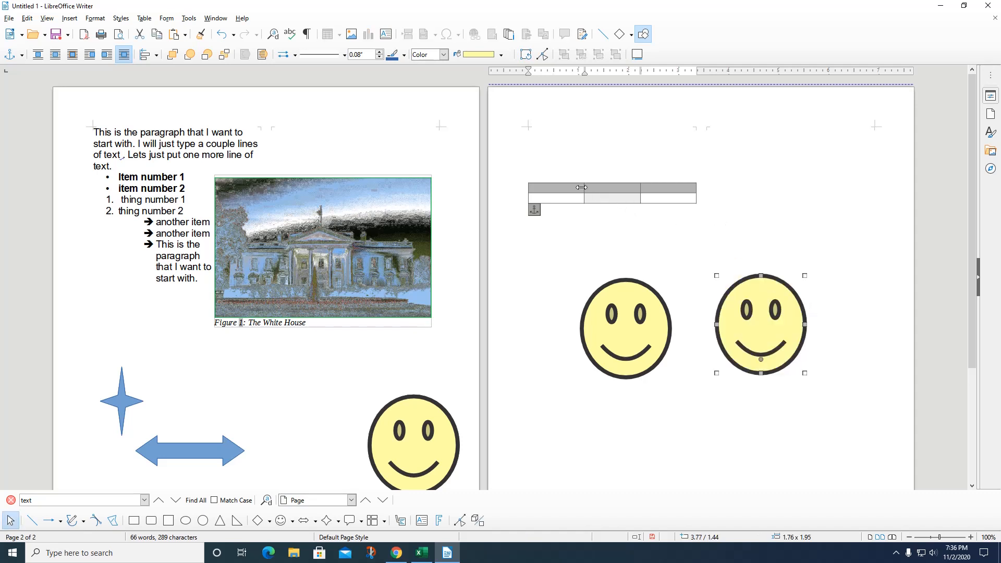
- Fill the table's heading row with "Item name", "Cost" and "quantity"
{"action": "left_click", "coordinate": [565, 187]}
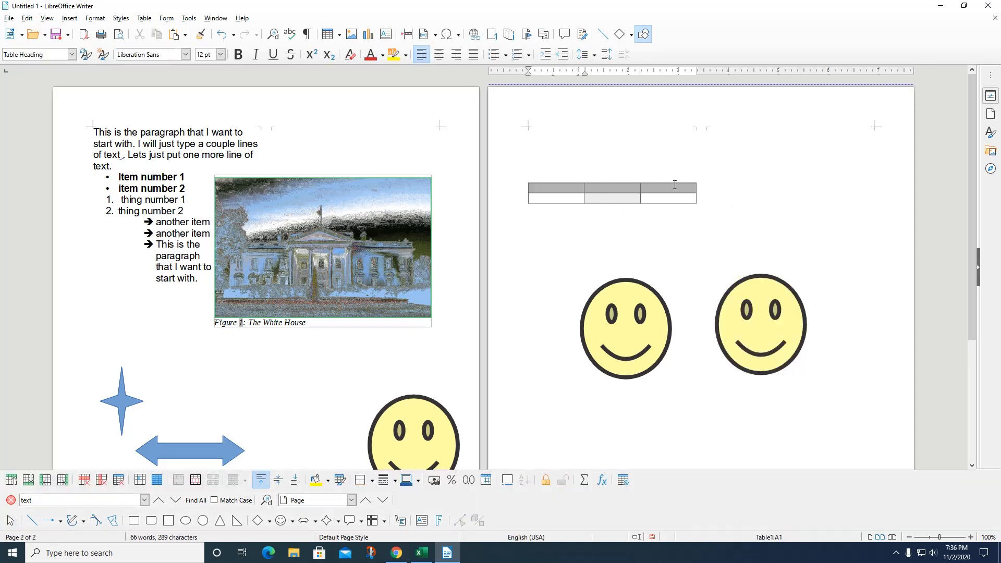
{"action": "left_click", "coordinate": [675, 184]}
{"action": "left_click", "coordinate": [567, 188]}
{"action": "type", "text": "Item name"}
{"action": "key", "text": "Tab"}
{"action": "type", "text": "cos"}
{"action": "key", "text": "Tab"}
{"action": "type", "text": "quantity"}
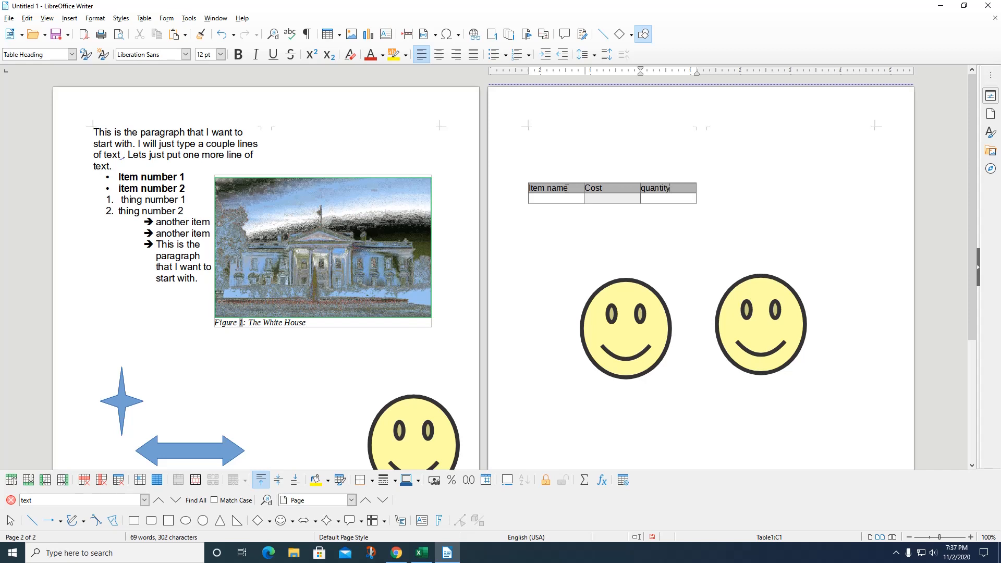
- Add two rows at the end of the table and one column after the quantity column
{"action": "left_click", "coordinate": [682, 197]}
{"action": "key", "text": "Tab"}
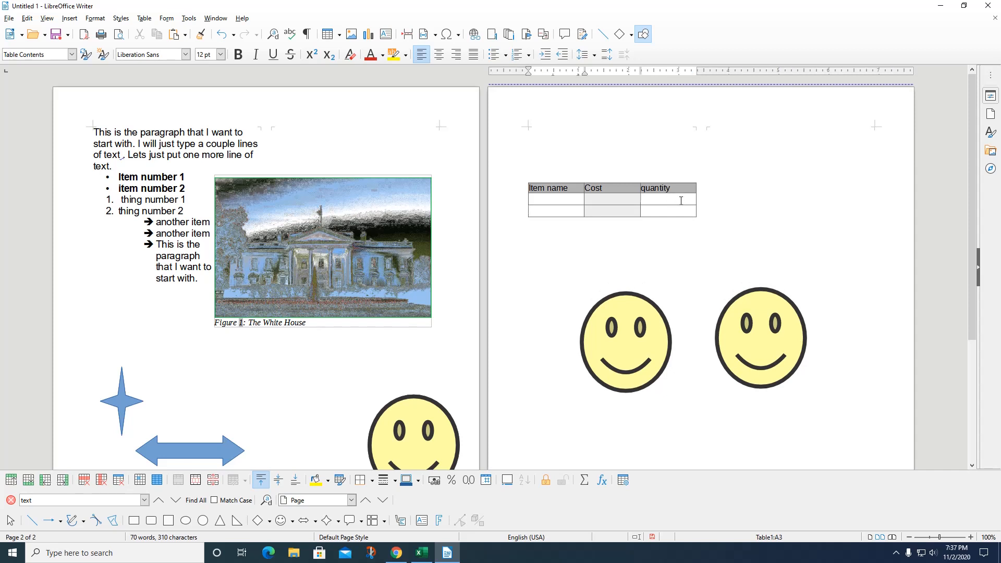
{"action": "left_click", "coordinate": [681, 201]}
{"action": "key", "text": "Tab"}
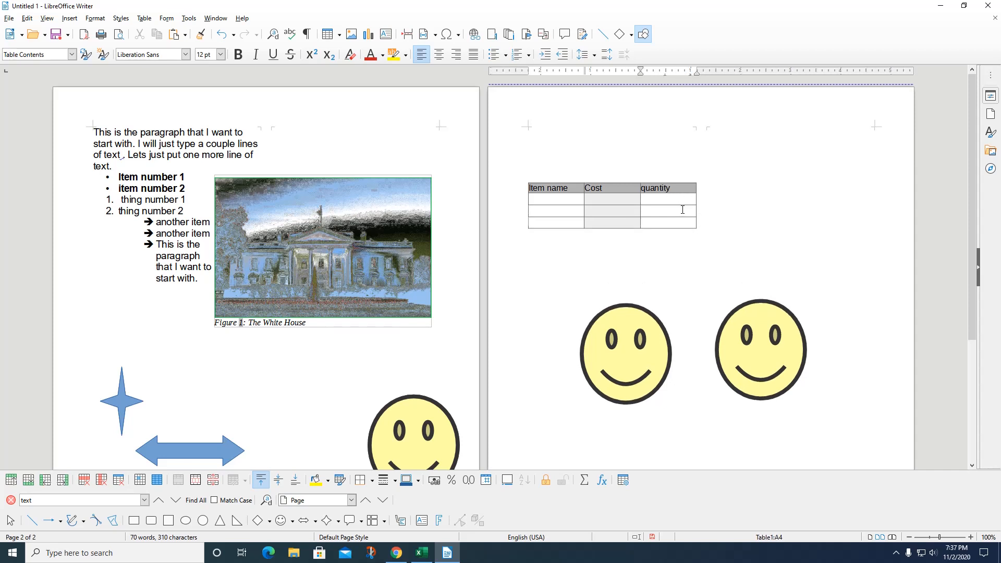
{"action": "right_click", "coordinate": [682, 201]}
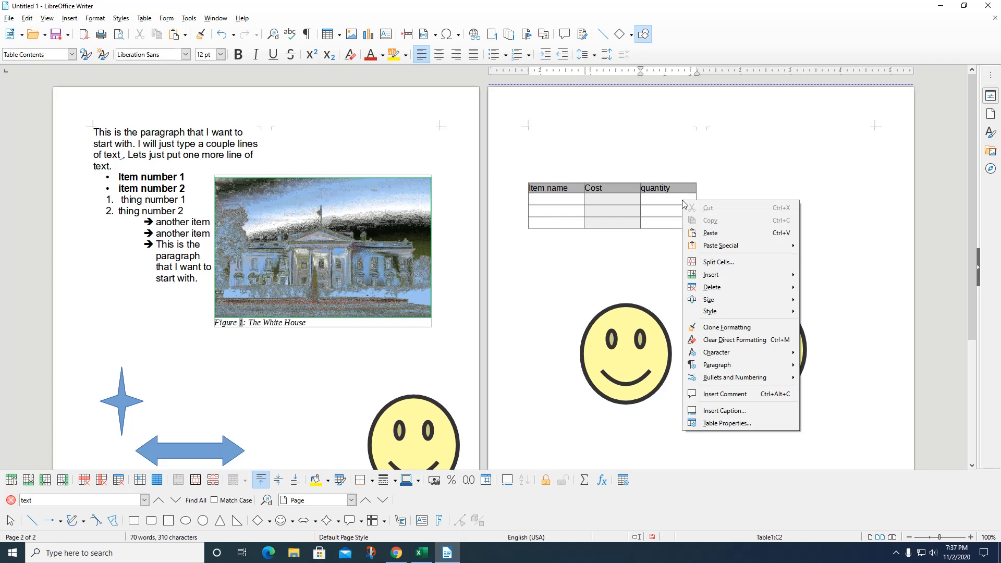
{"action": "mouse_move", "coordinate": [729, 276]}
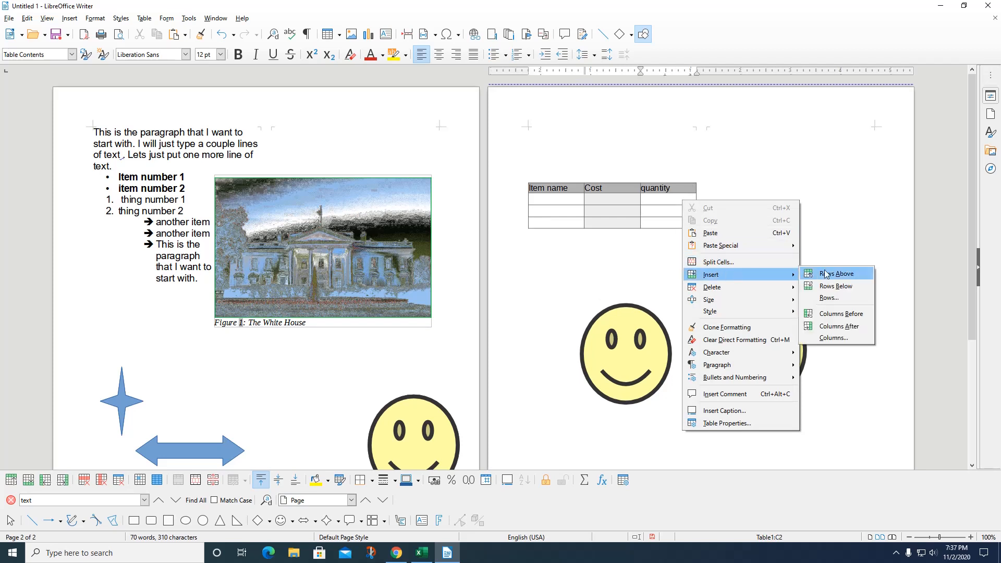
{"action": "left_click", "coordinate": [839, 326]}
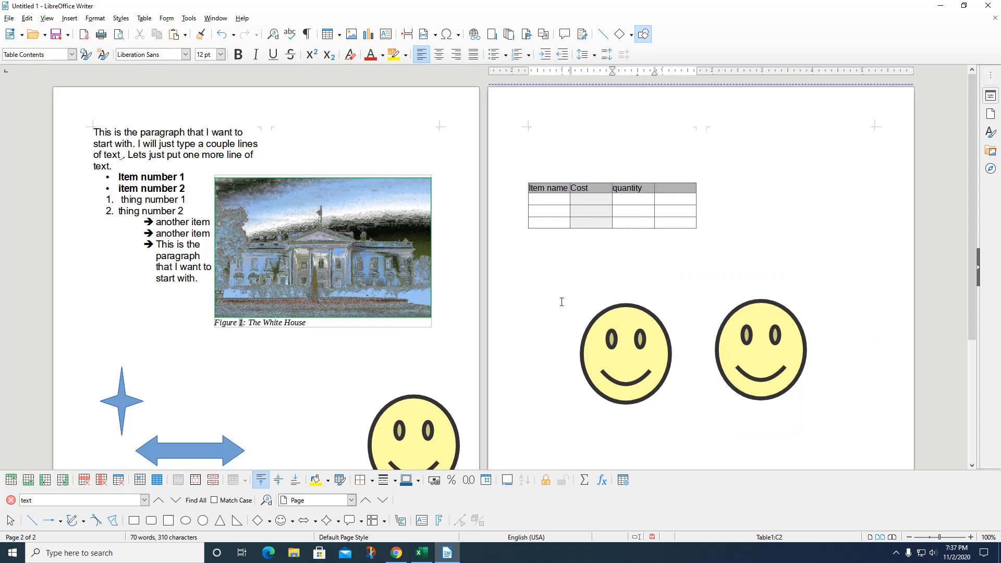
- Compare the available chart types, and insert a normal pie chart from the table on page 2
{"action": "scroll", "coordinate": [797, 172], "scroll_direction": "down", "scroll_amount": 5}
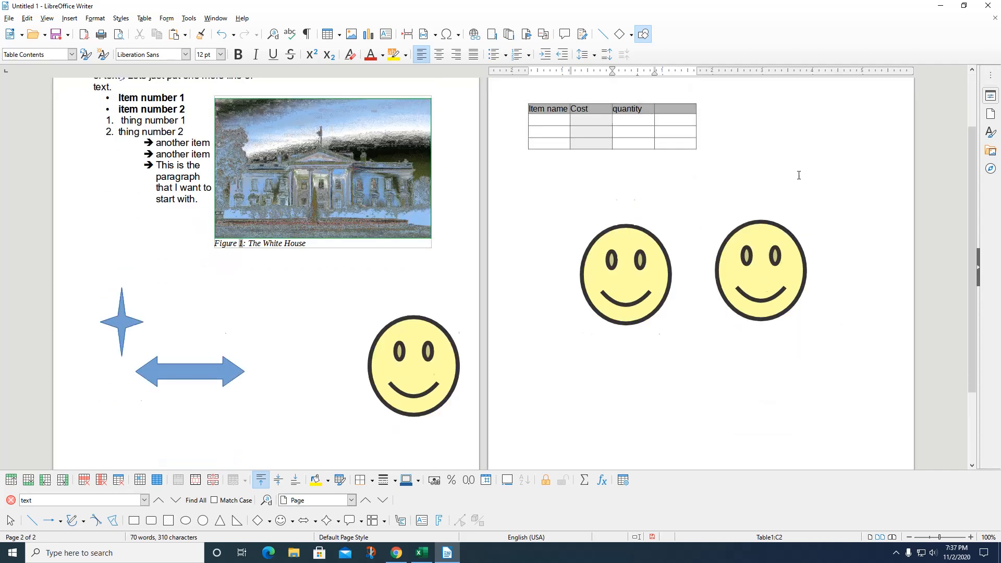
{"action": "scroll", "coordinate": [798, 172], "scroll_direction": "up", "scroll_amount": 5}
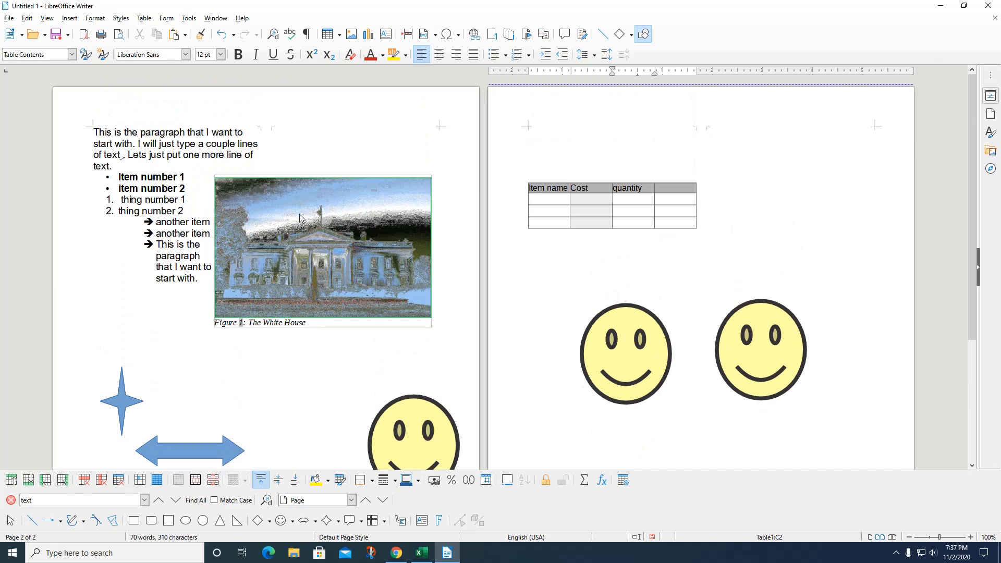
{"action": "left_click", "coordinate": [368, 35]}
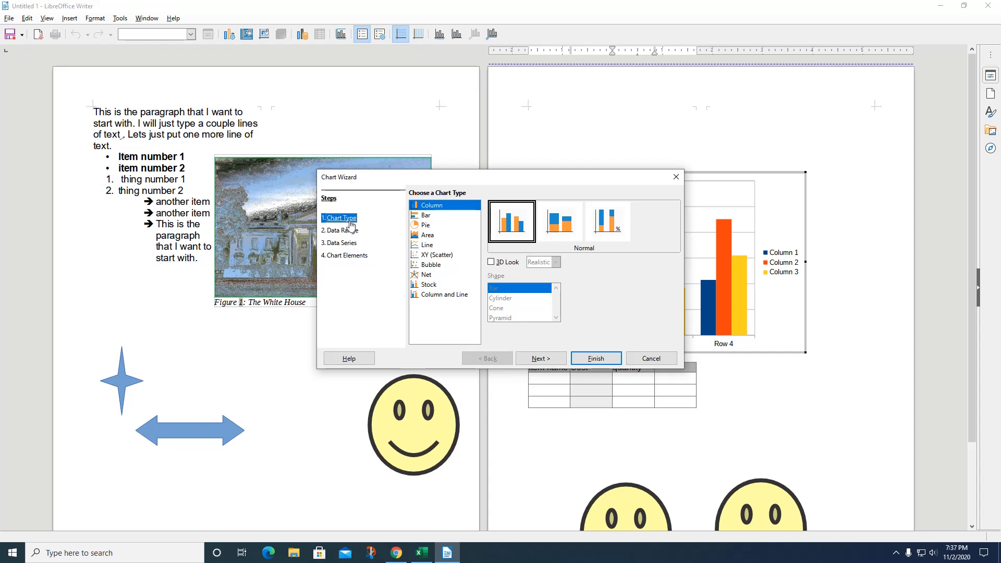
{"action": "left_click", "coordinate": [425, 226]}
{"action": "left_click", "coordinate": [425, 215]}
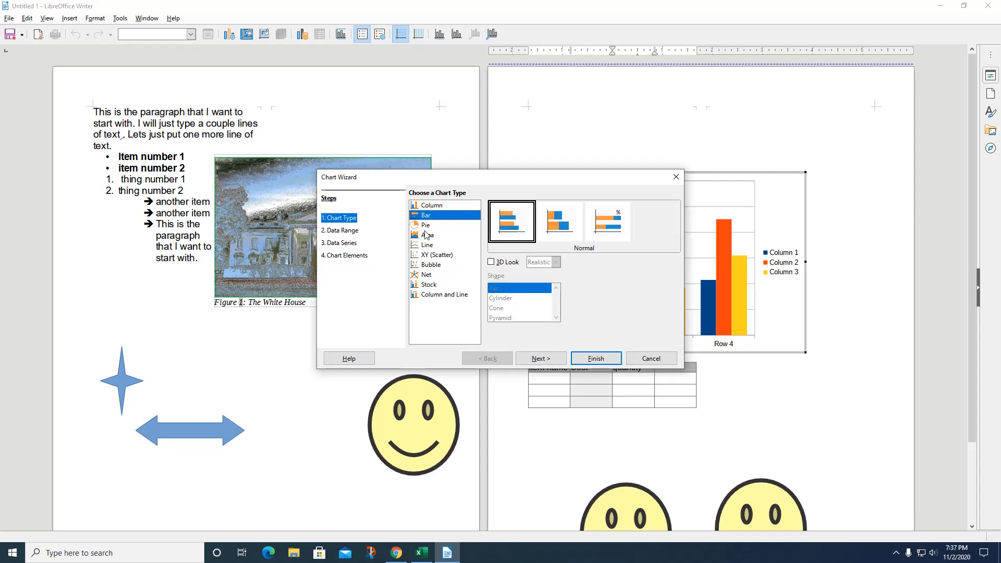
{"action": "left_click", "coordinate": [425, 235]}
{"action": "left_click", "coordinate": [425, 245]}
{"action": "left_click", "coordinate": [420, 265]}
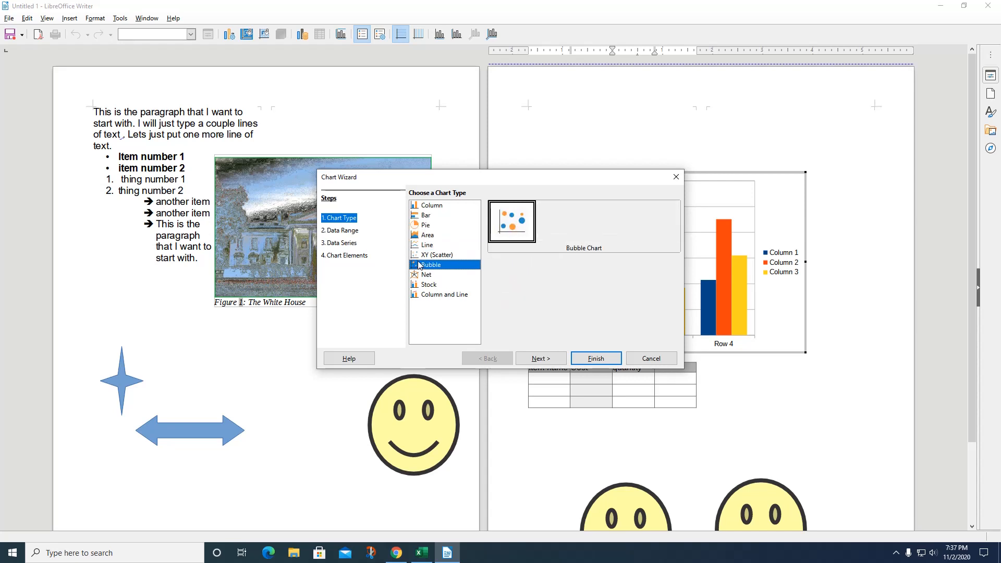
{"action": "left_click", "coordinate": [419, 277]}
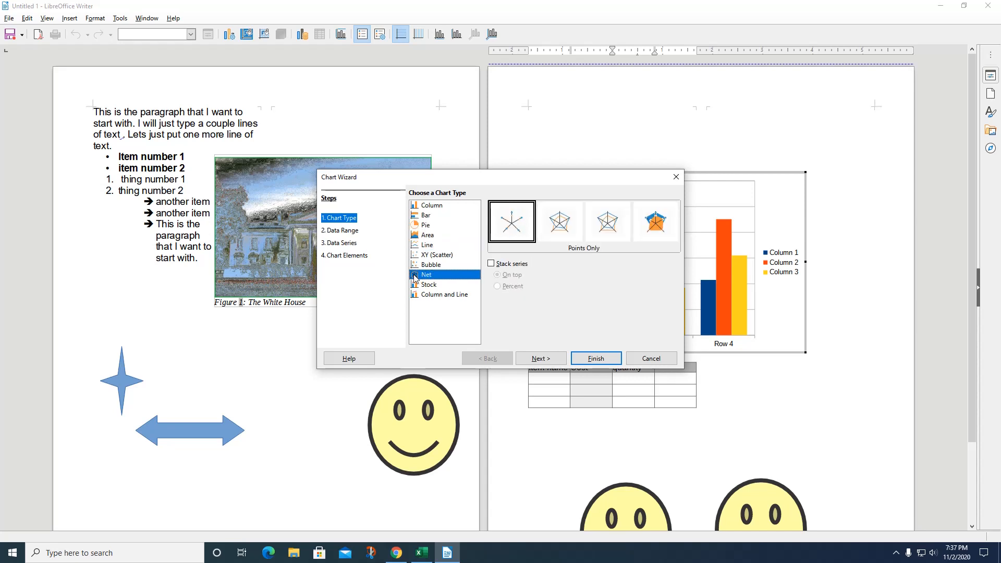
{"action": "left_click", "coordinate": [424, 217]}
{"action": "left_click", "coordinate": [427, 226]}
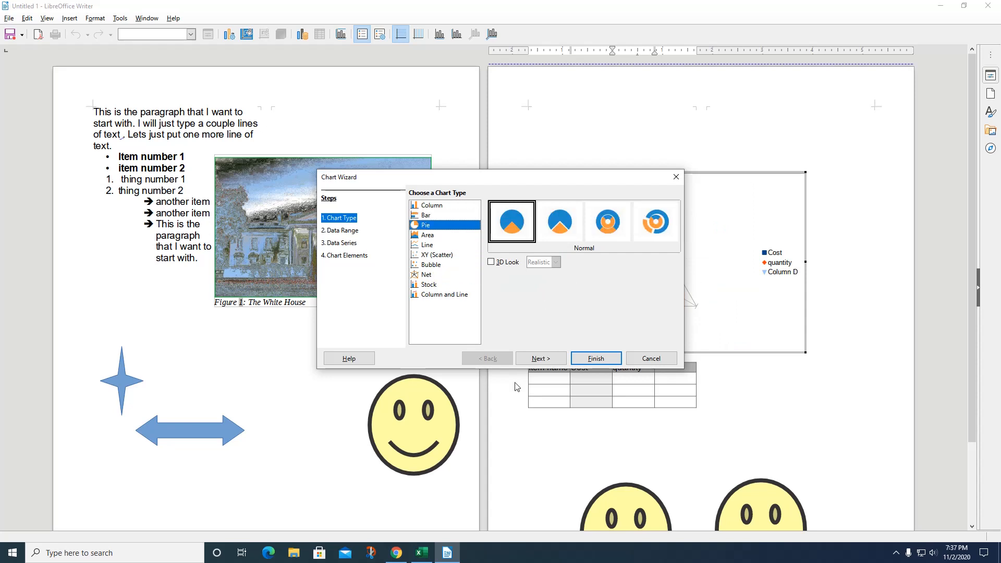
{"action": "left_click", "coordinate": [596, 359]}
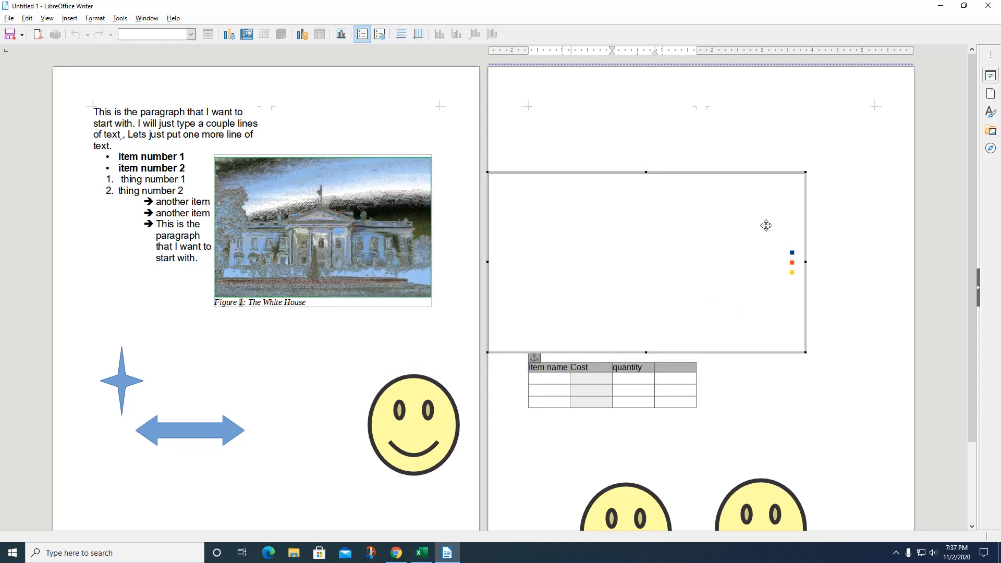
- Try to delete the empty chart above the table
{"action": "left_click", "coordinate": [738, 194]}
{"action": "key", "text": "Delete"}
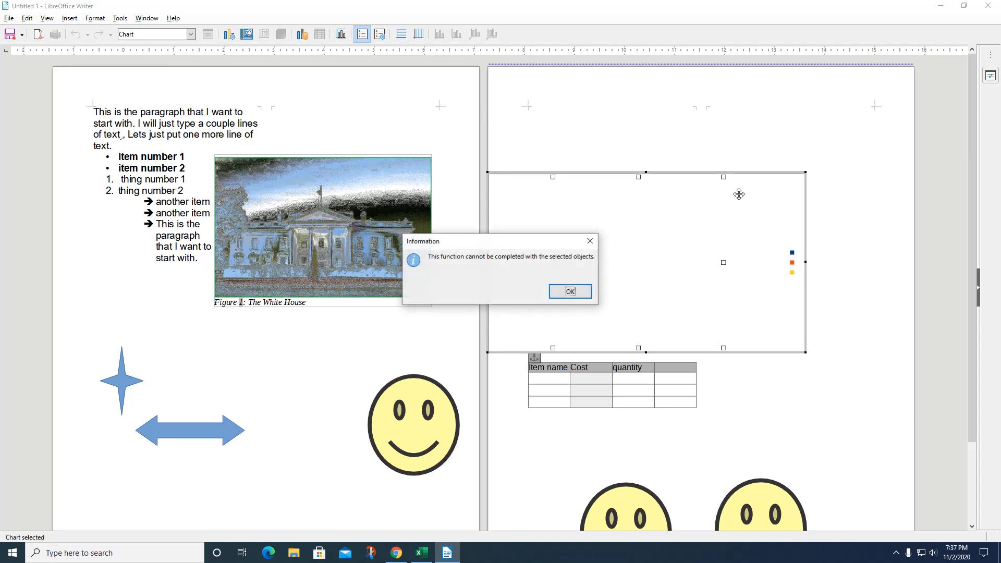
{"action": "left_click", "coordinate": [568, 292]}
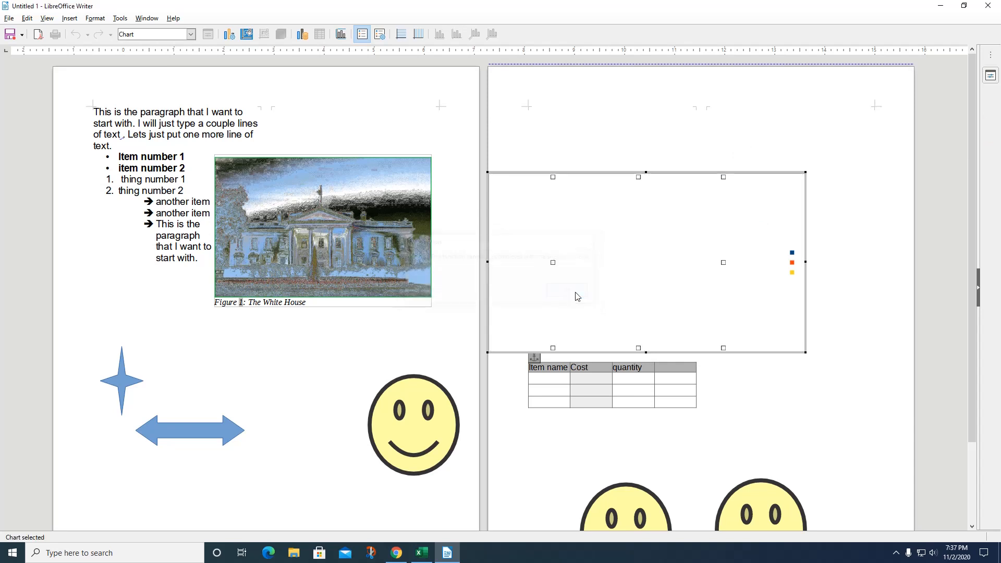
- Try to move and delete the empty pie chart while it is open for editing
{"action": "left_click", "coordinate": [655, 172]}
{"action": "left_click_drag", "start_coordinate": [654, 173], "coordinate": [654, 173]}
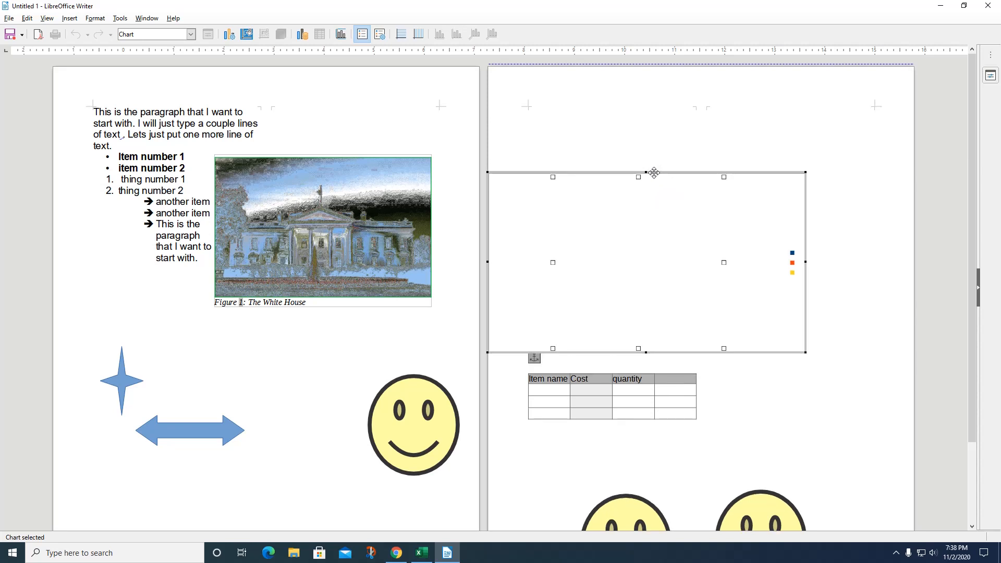
{"action": "right_click", "coordinate": [631, 242]}
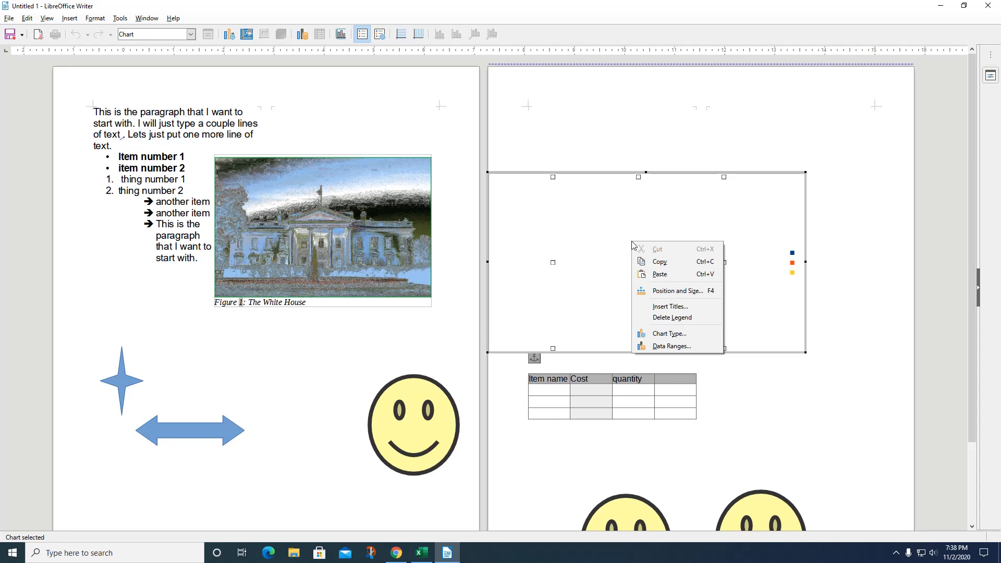
{"action": "left_click", "coordinate": [843, 208]}
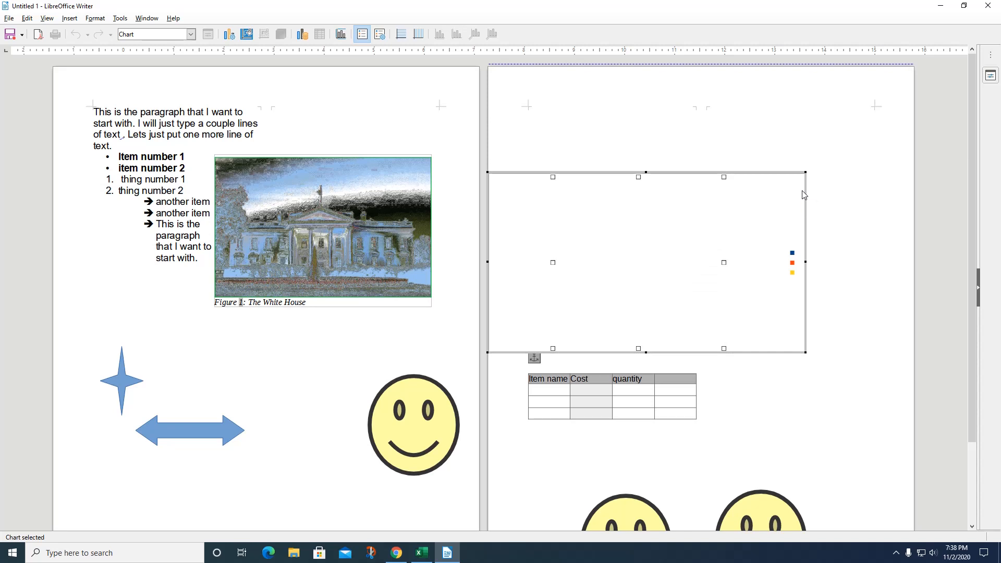
{"action": "key", "text": "Delete"}
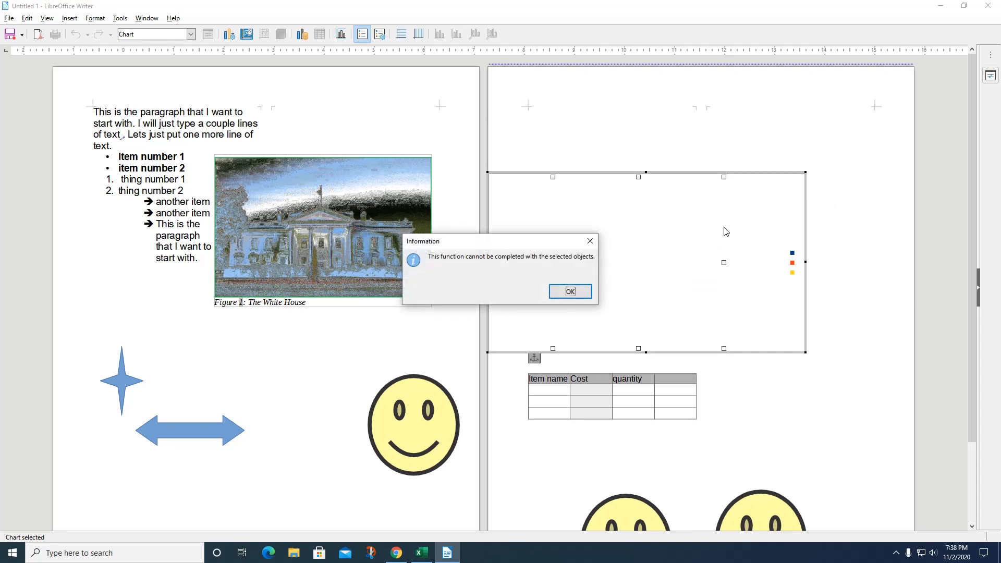
{"action": "left_click", "coordinate": [572, 291]}
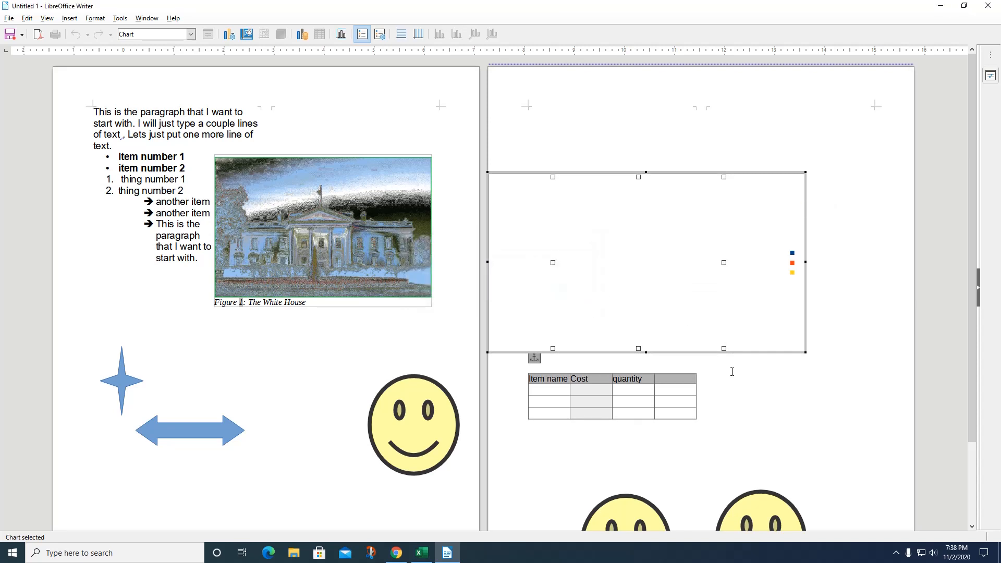
- Leave chart editing, shrink the empty pie chart to about 0.97 × 0.55 and delete it from page 2
{"action": "key", "text": "Escape"}
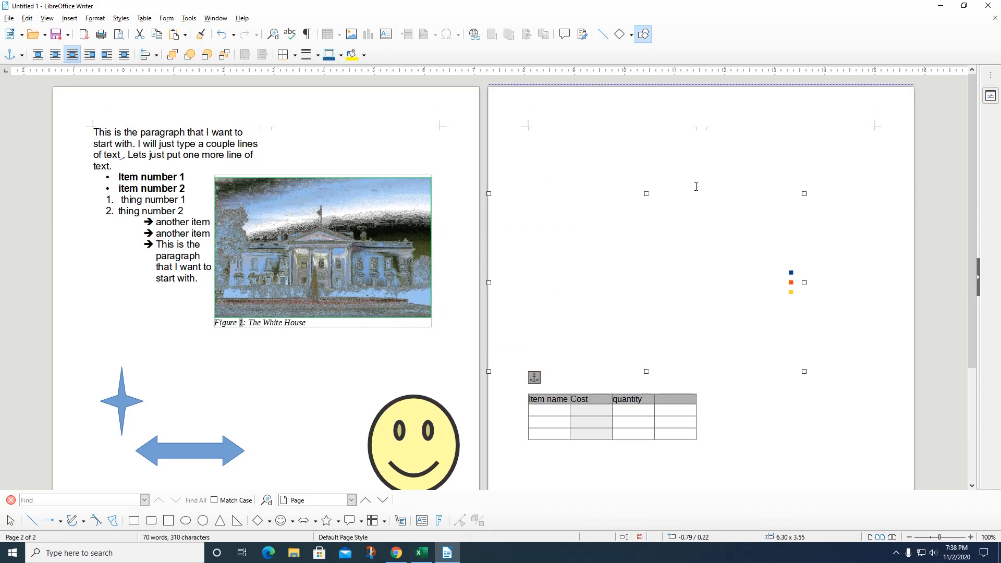
{"action": "left_click_drag", "start_coordinate": [628, 196], "coordinate": [710, 113]}
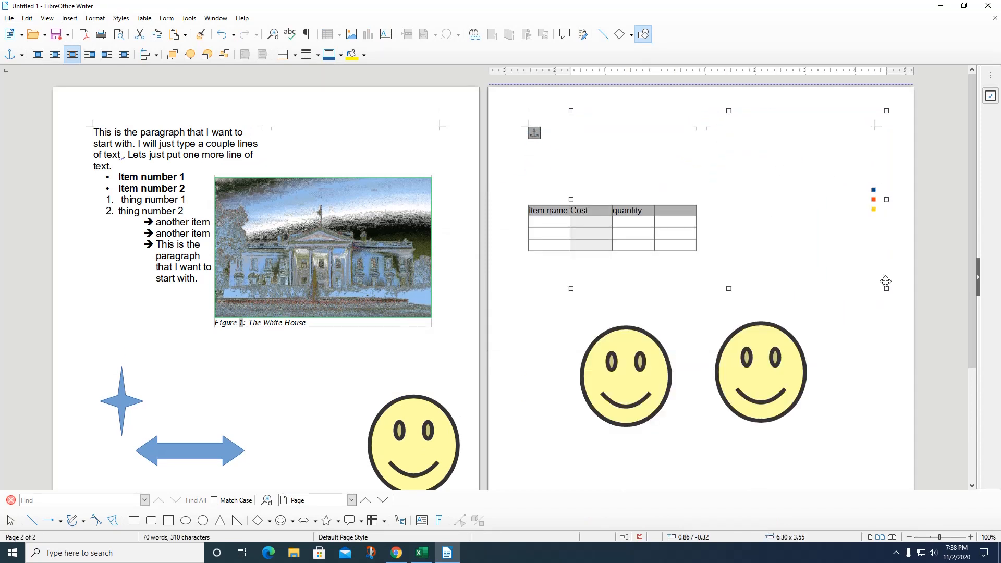
{"action": "left_click_drag", "start_coordinate": [885, 290], "coordinate": [619, 138]}
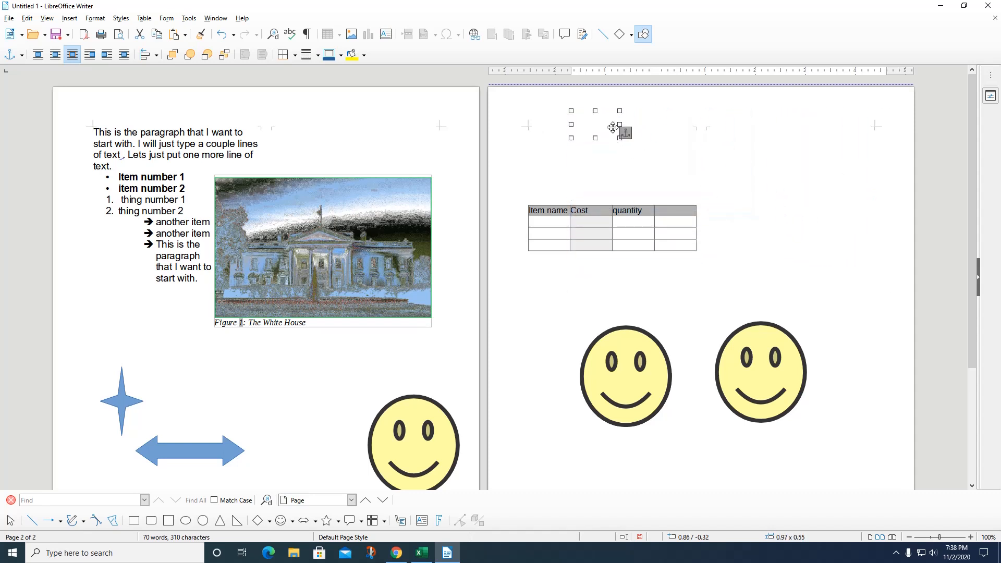
{"action": "key", "text": "Escape"}
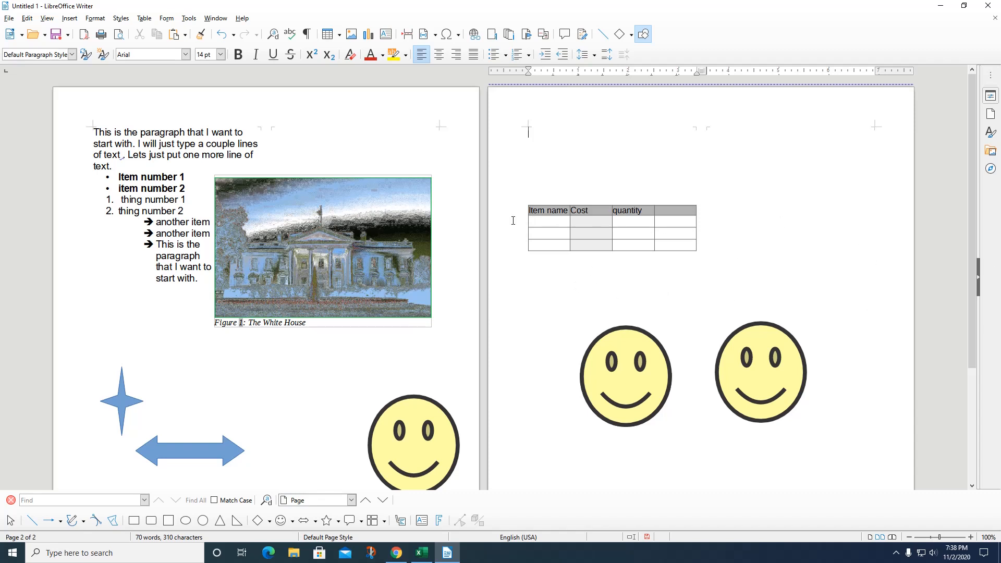
- Fill the table's second row with "Candy bar", a cost of 0.99 and a quantity of 12
{"action": "left_click", "coordinate": [554, 224]}
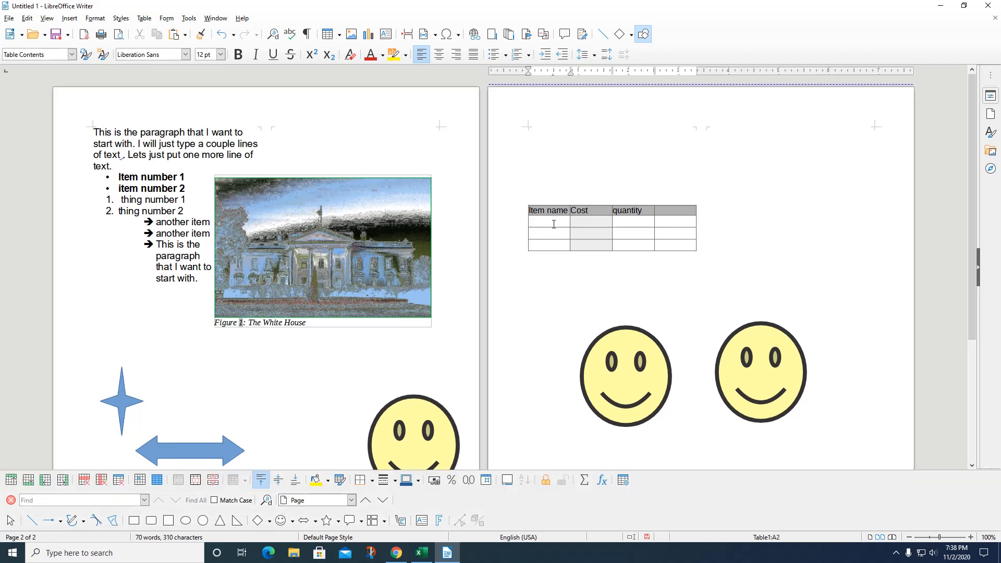
{"action": "type", "text": "Candy bar"}
{"action": "key", "text": "Tab"}
{"action": "type", "text": "0.99"}
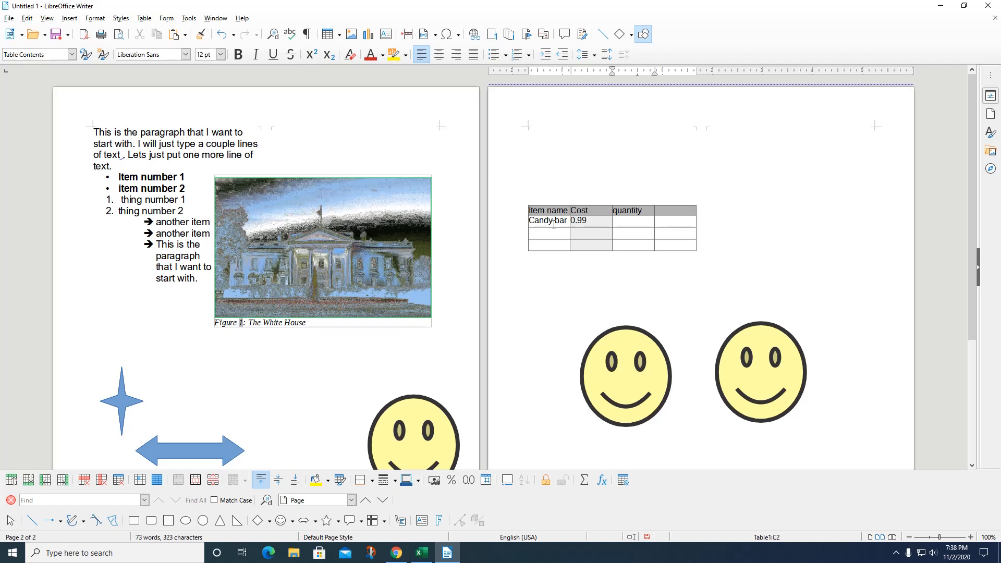
{"action": "type", "text": "12"}
- Enter the formula =<B2>*<C2> in the last cell of the Candy bar row to multiply cost by quantity
{"action": "left_click", "coordinate": [668, 218]}
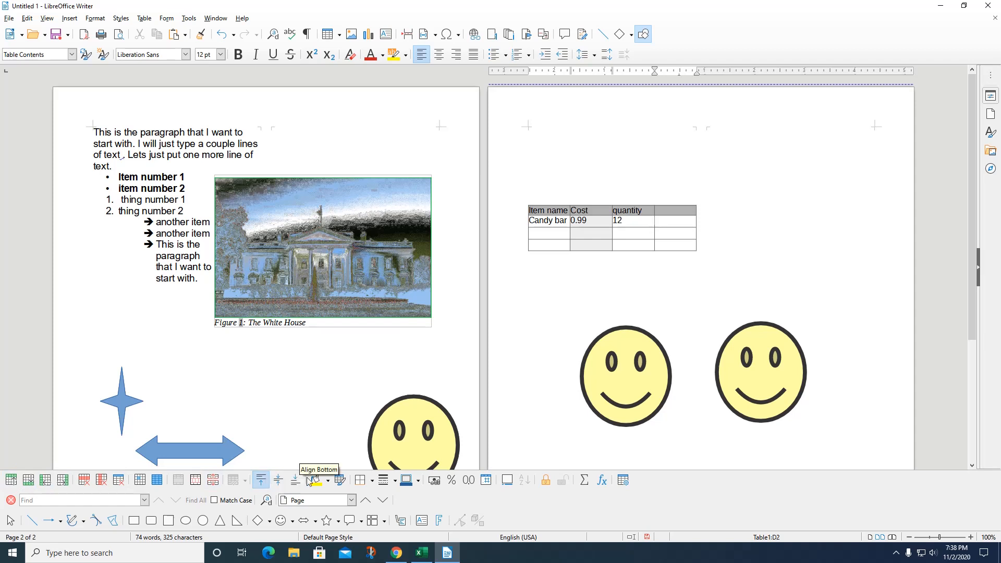
{"action": "left_click", "coordinate": [600, 485]}
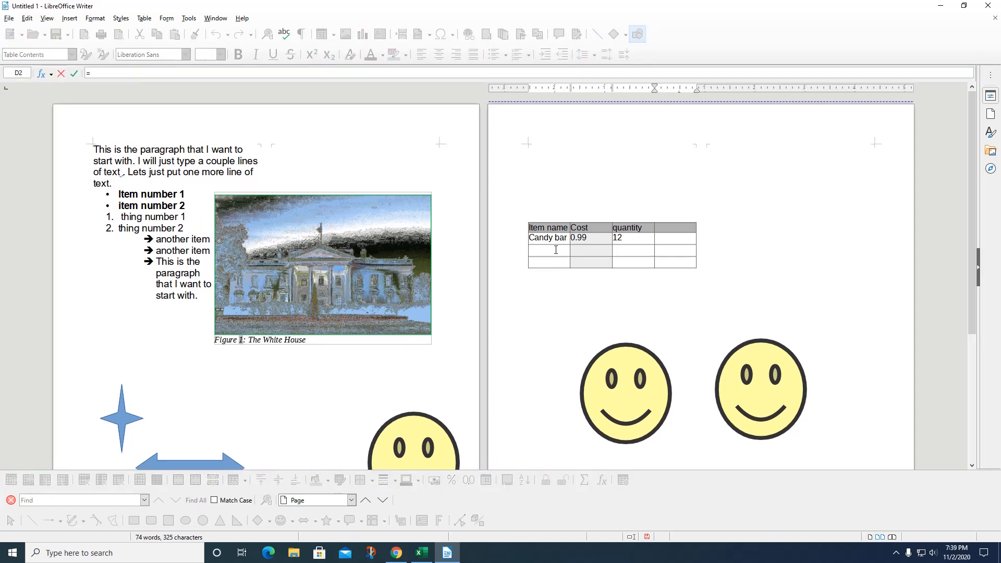
{"action": "left_click", "coordinate": [582, 239]}
{"action": "left_click", "coordinate": [622, 240]}
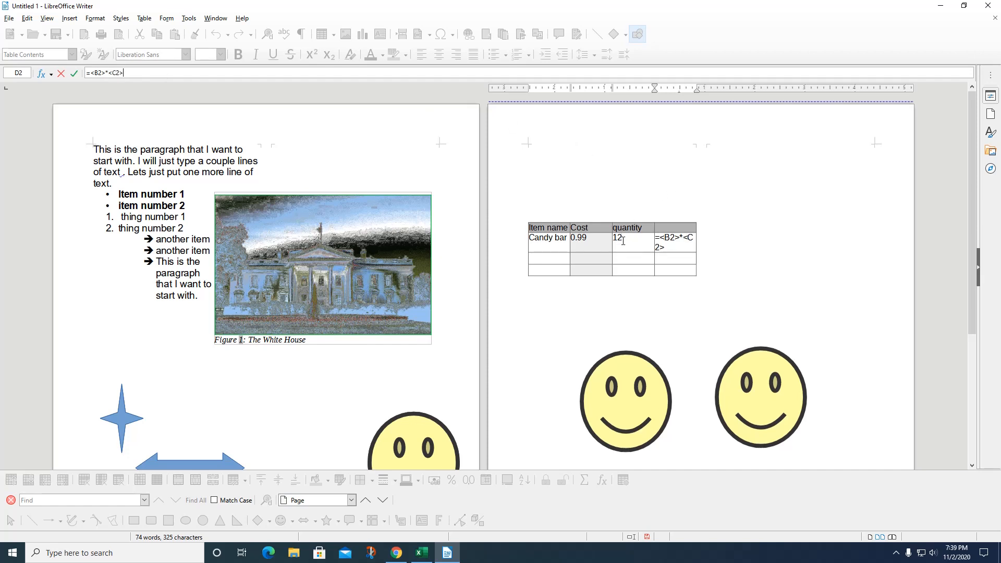
{"action": "key", "text": "Return"}
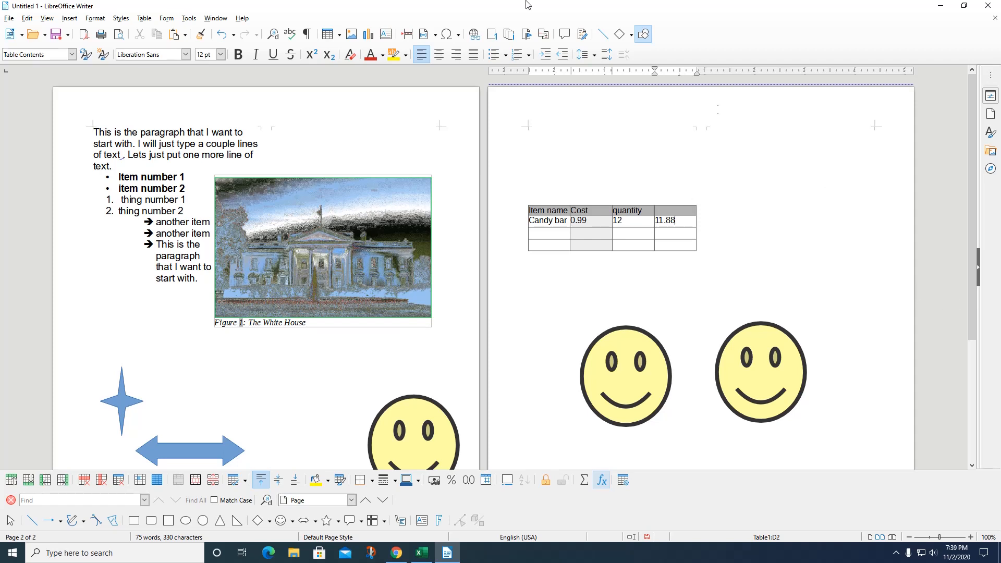
- Insert the registered sign ® as a special character in the first cell of the table's last row
{"action": "left_click", "coordinate": [544, 244]}
{"action": "left_click", "coordinate": [458, 35]}
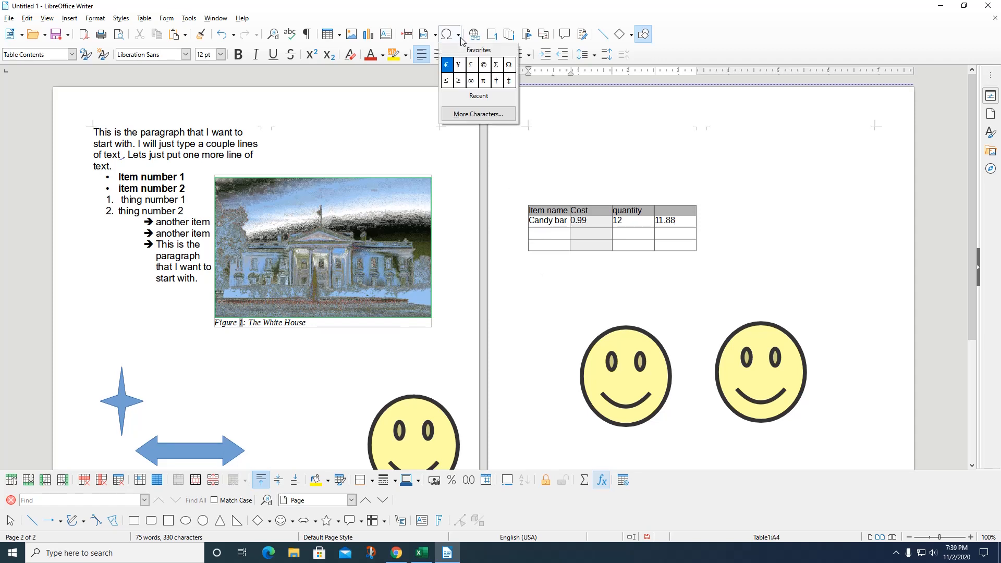
{"action": "left_click", "coordinate": [466, 114]}
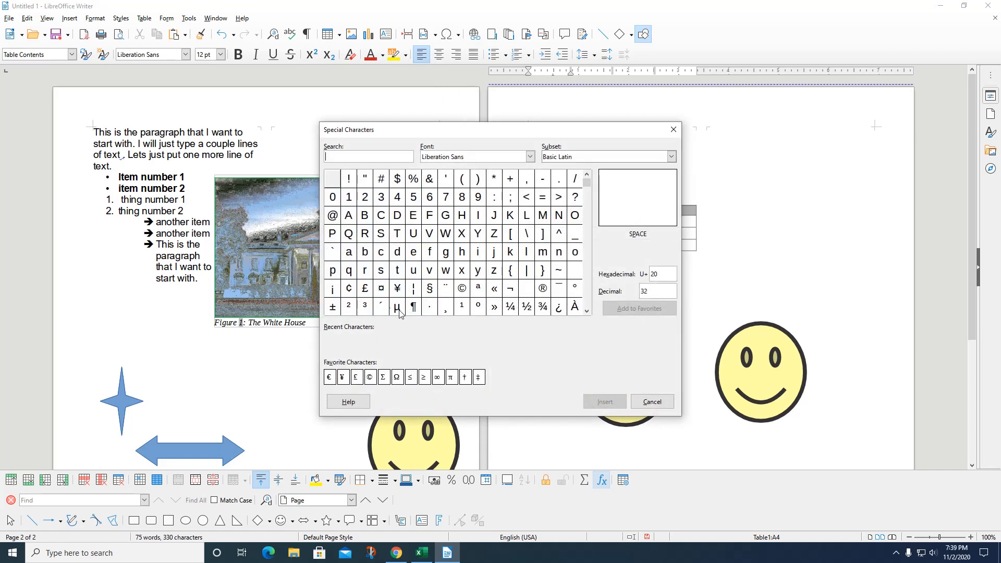
{"action": "left_click", "coordinate": [542, 288]}
{"action": "left_click", "coordinate": [607, 403]}
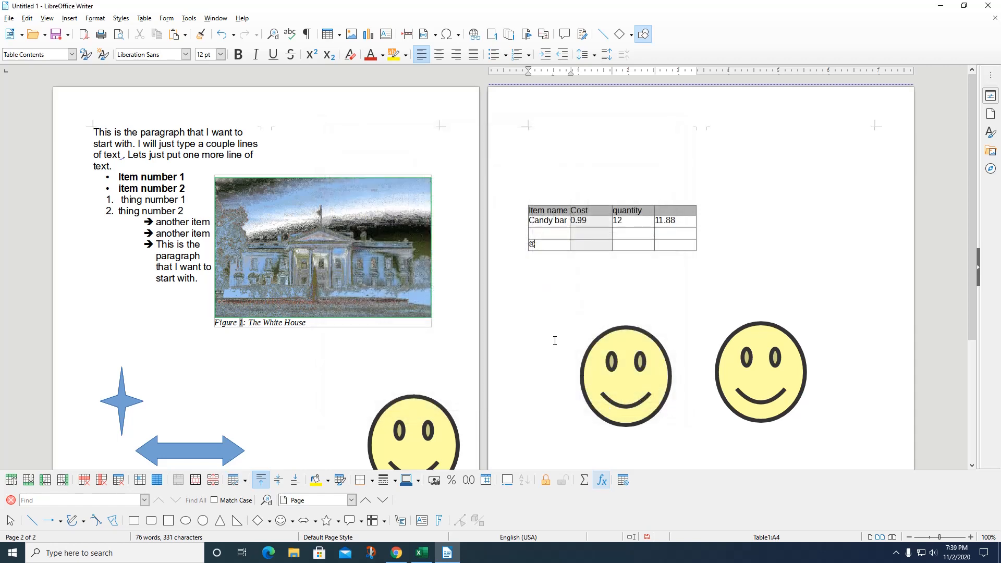
- Insert the percent sign % as a special character in the Cost cell of the table's last row
{"action": "left_click", "coordinate": [594, 241]}
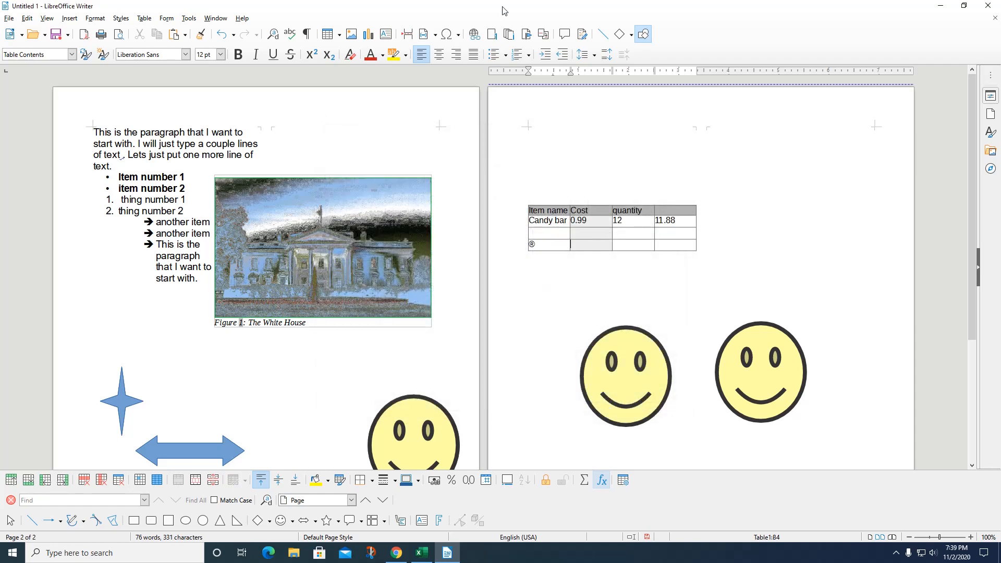
{"action": "left_click", "coordinate": [459, 36]}
{"action": "left_click", "coordinate": [478, 130]}
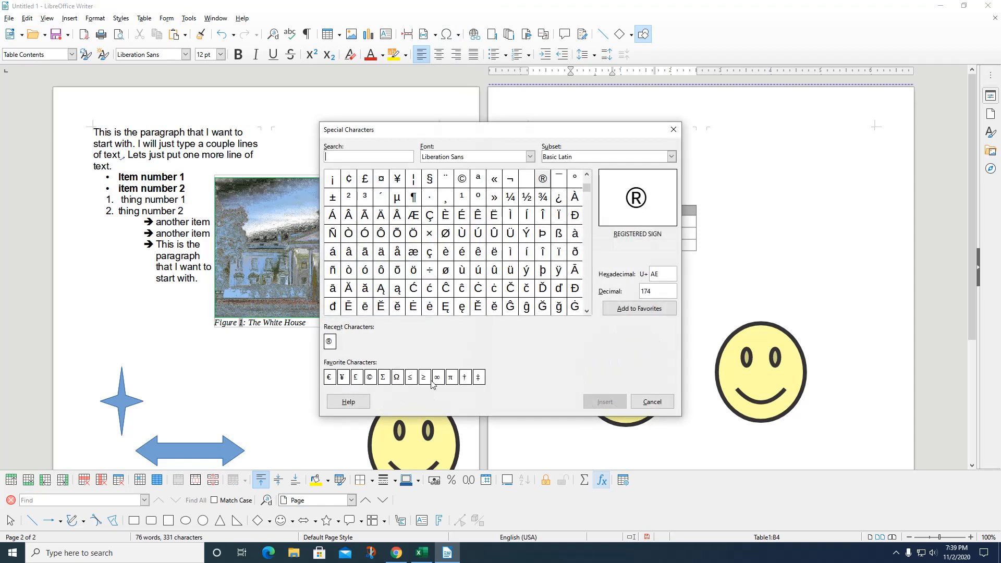
{"action": "mouse_move", "coordinate": [587, 186]}
{"action": "left_mouse_down"}
{"action": "mouse_move", "coordinate": [587, 251]}
{"action": "mouse_move", "coordinate": [588, 183]}
{"action": "left_mouse_up"}
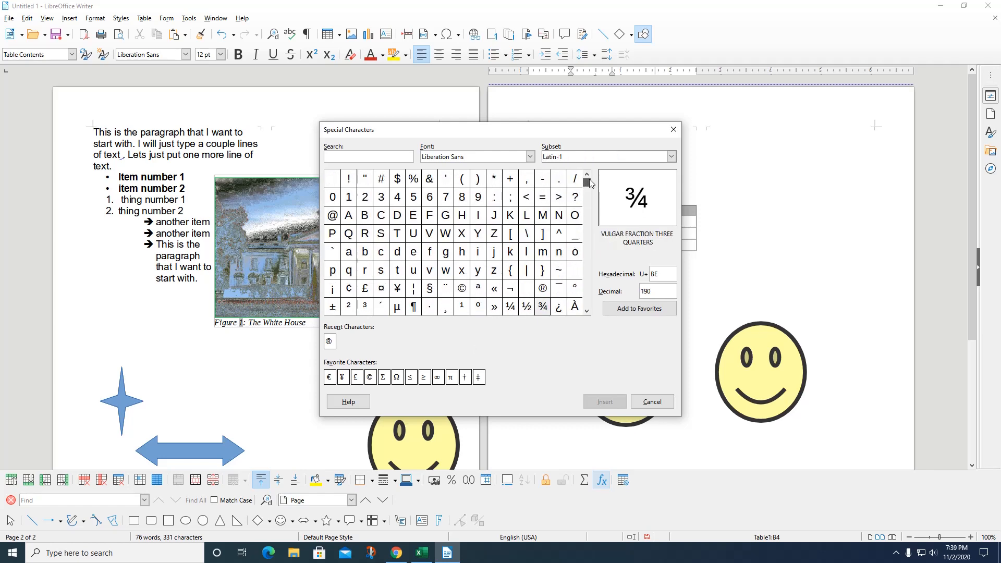
{"action": "left_click", "coordinate": [414, 179]}
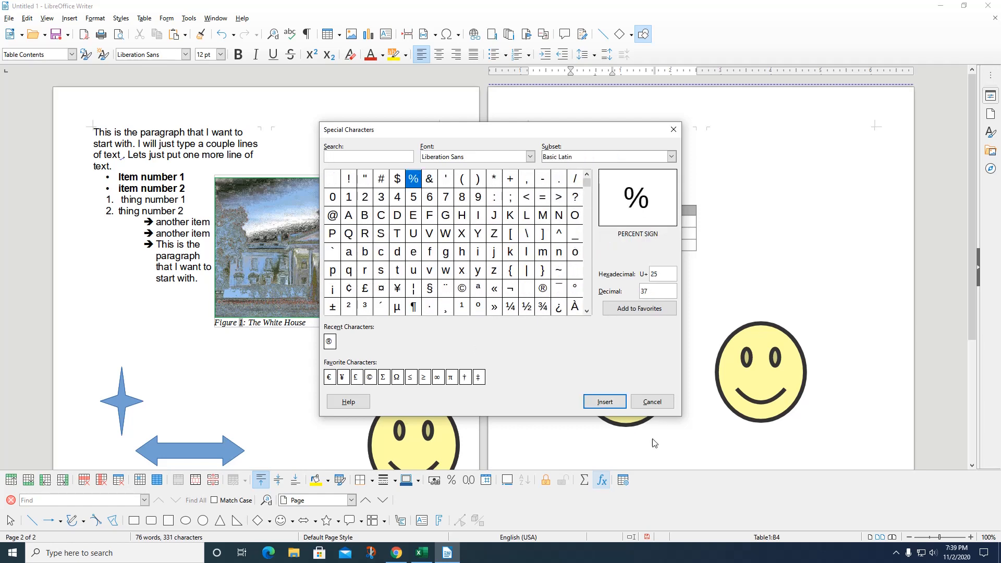
{"action": "left_click", "coordinate": [598, 406]}
{"action": "left_click", "coordinate": [642, 301]}
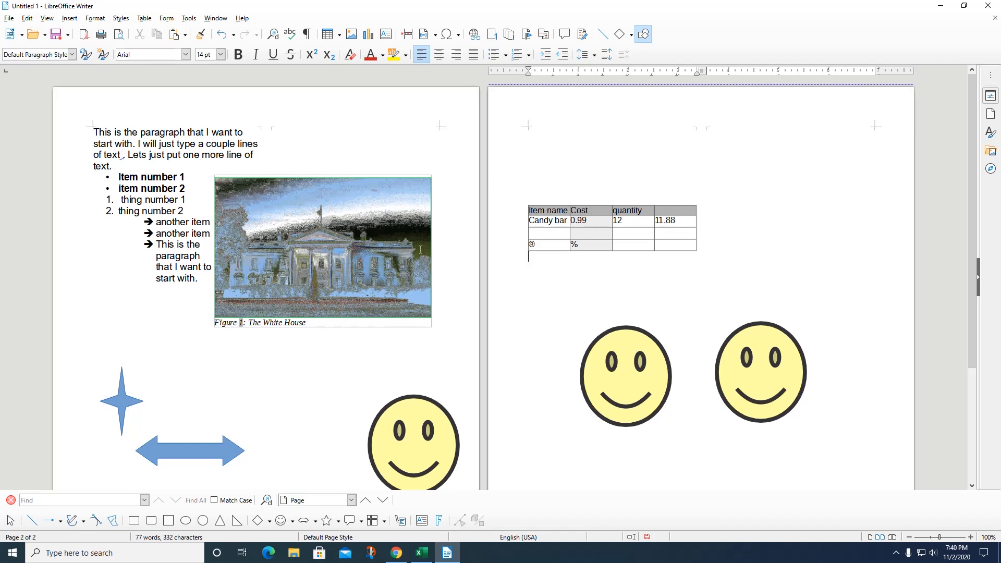
- Add a footer to the Default Page Style with the text "This is a footer", and return to the body text
{"action": "left_click", "coordinate": [66, 19]}
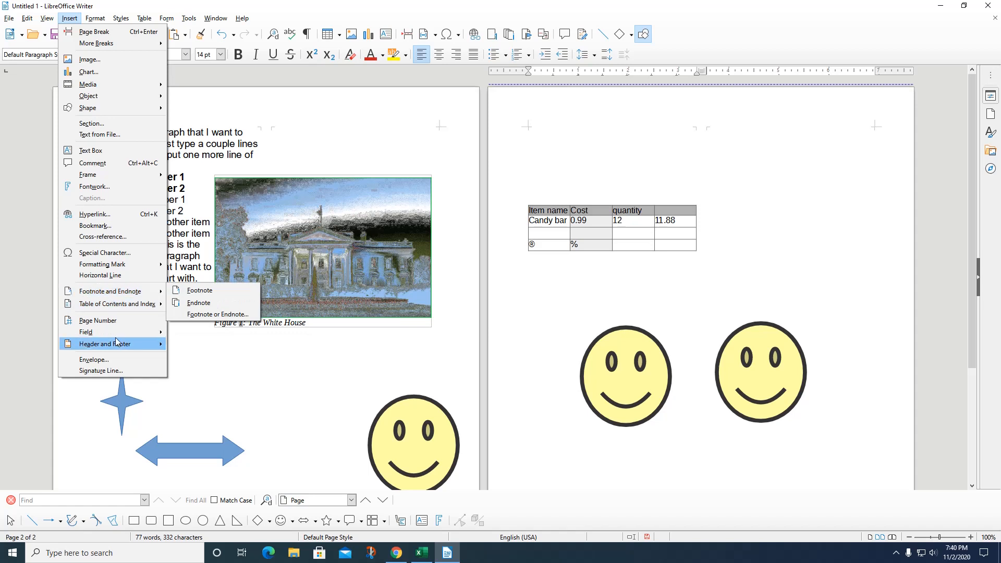
{"action": "mouse_move", "coordinate": [124, 349]}
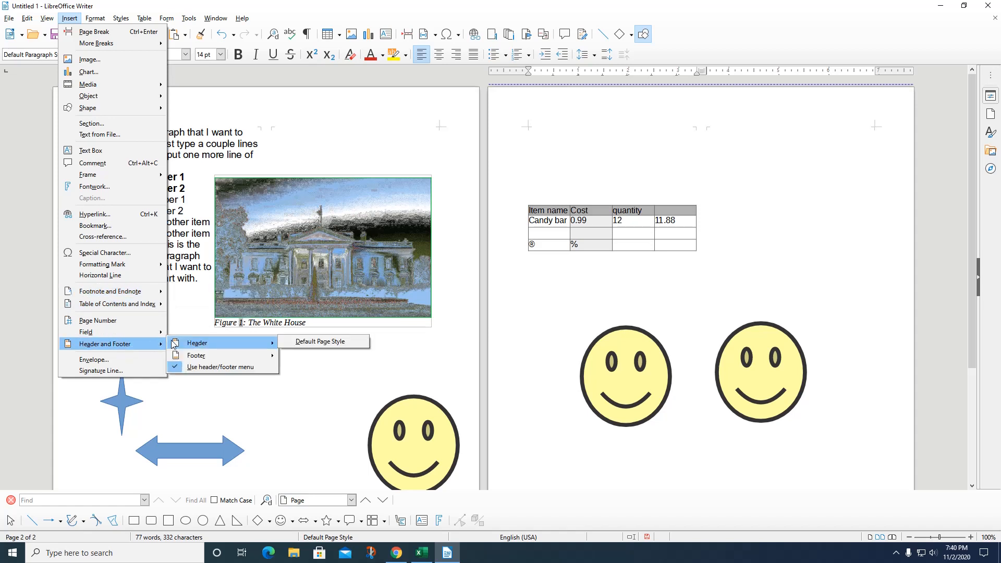
{"action": "mouse_move", "coordinate": [204, 357]}
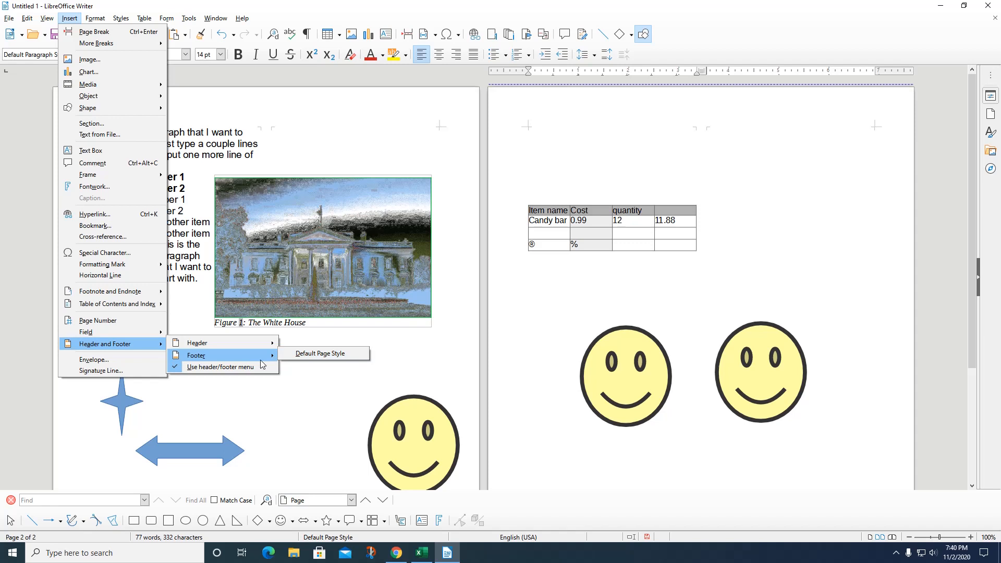
{"action": "left_click", "coordinate": [312, 354]}
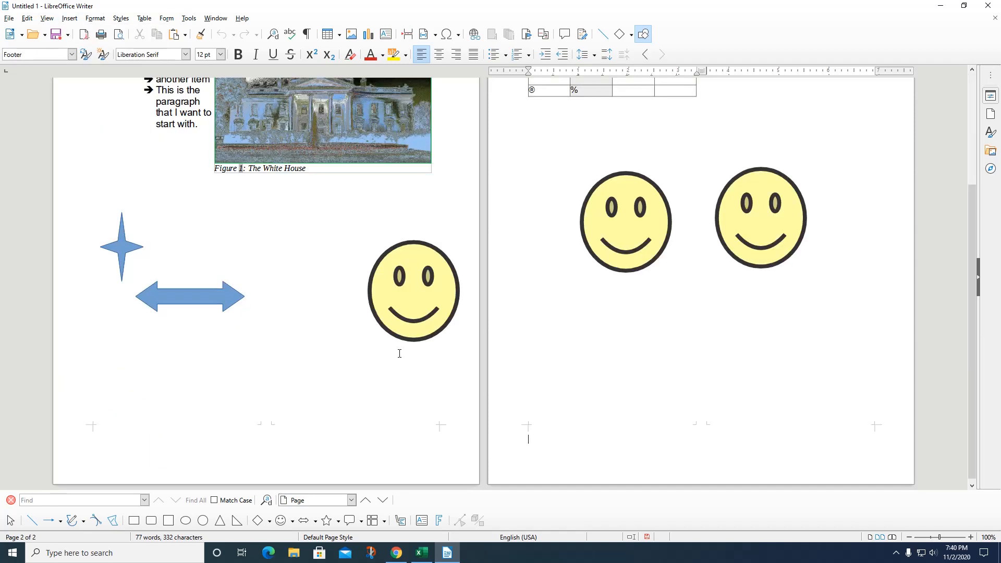
{"action": "type", "text": "This is a footer"}
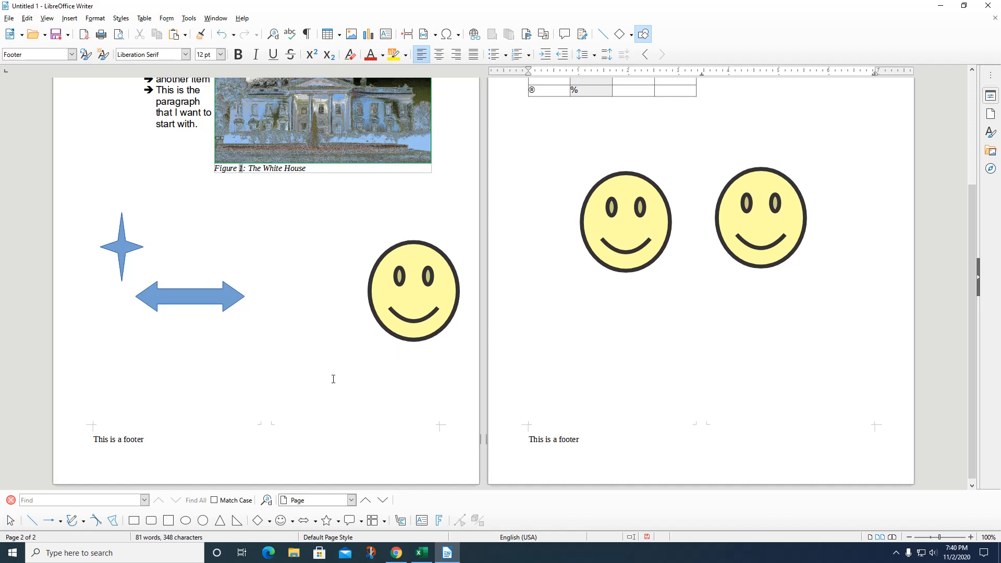
{"action": "left_click", "coordinate": [642, 352]}
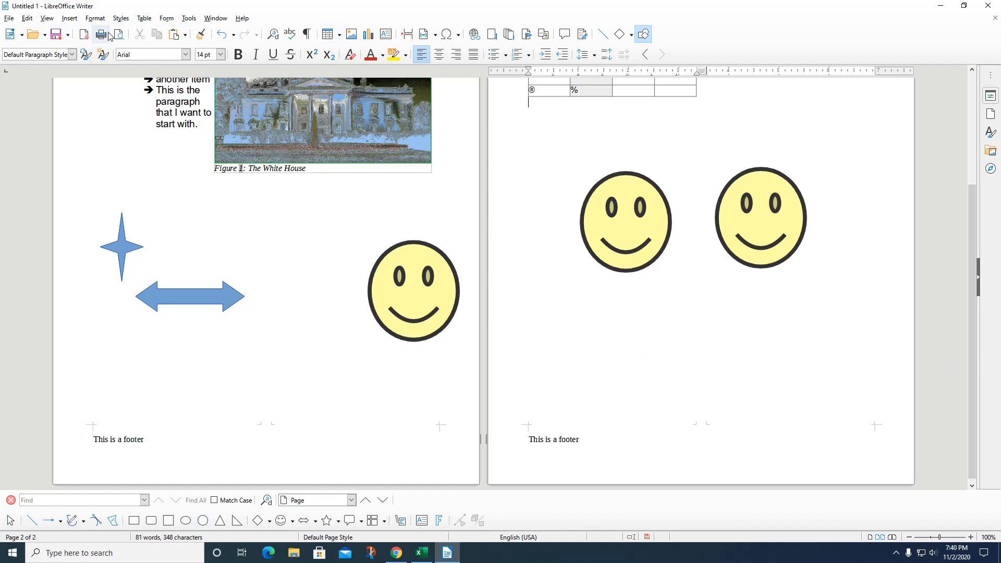
{"action": "scroll", "coordinate": [127, 80], "scroll_direction": "up", "scroll_amount": 6}
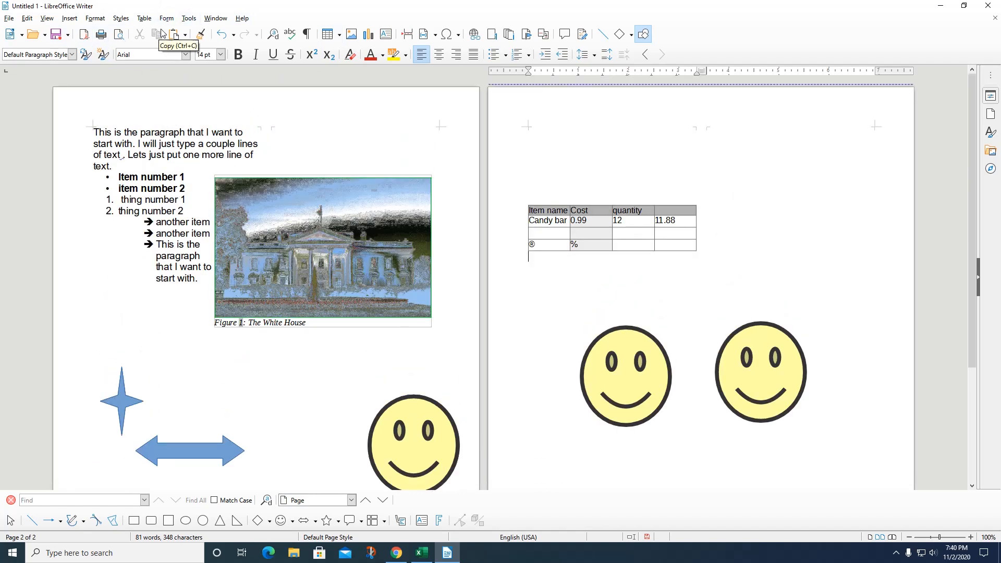
{"action": "left_click", "coordinate": [122, 19]}
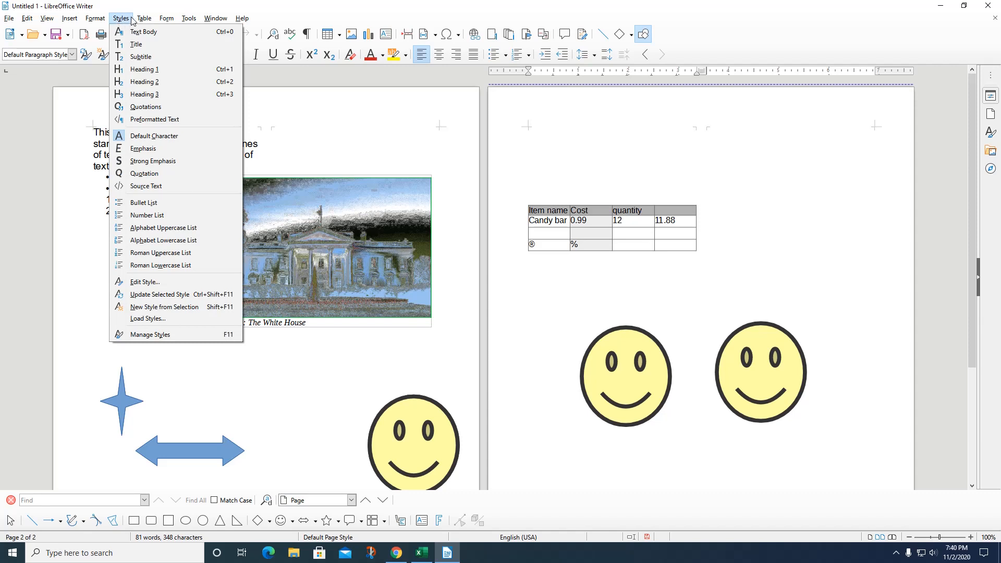
{"action": "mouse_move", "coordinate": [163, 20]}
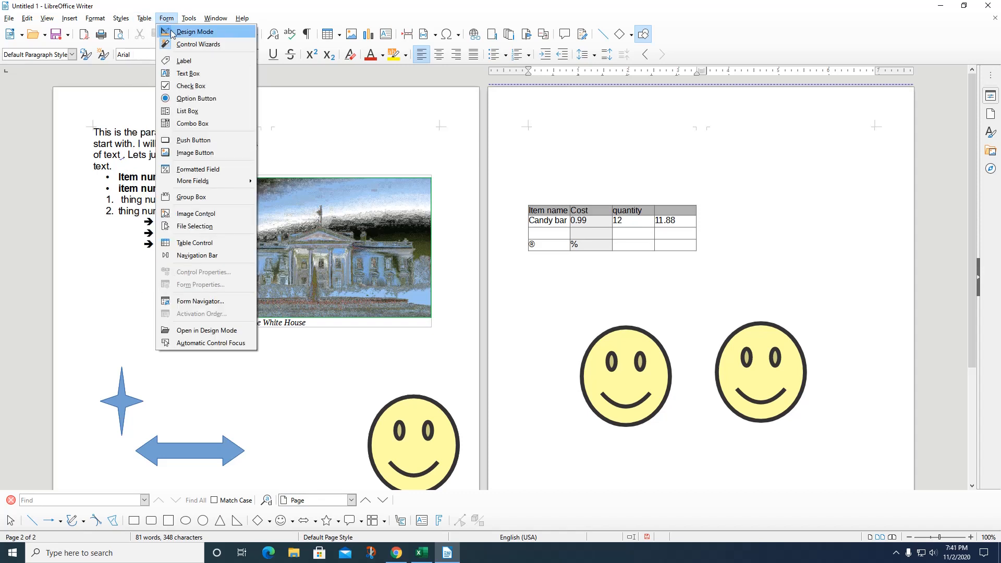
{"action": "mouse_move", "coordinate": [200, 17]}
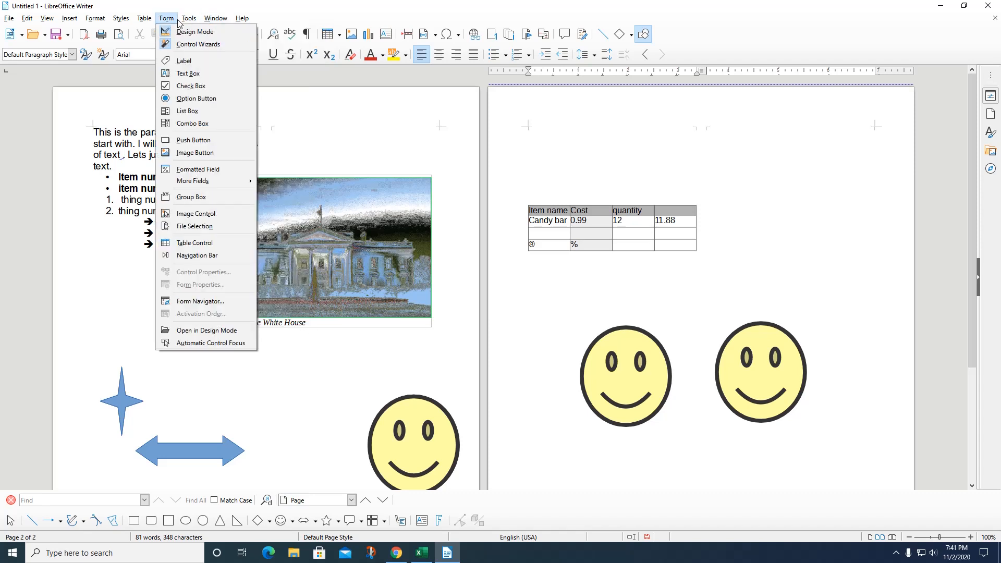
{"action": "mouse_move", "coordinate": [224, 256]}
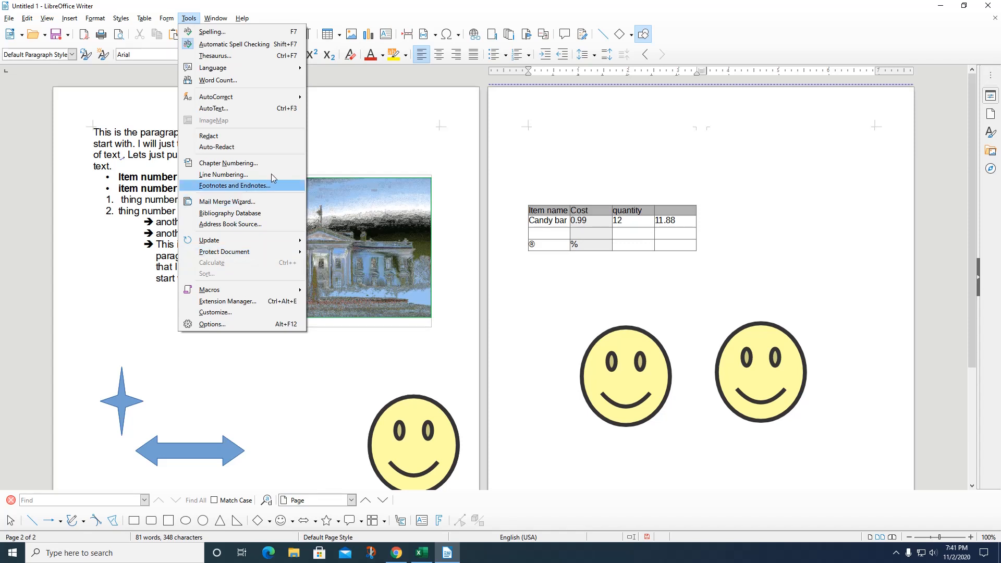
{"action": "mouse_move", "coordinate": [211, 19]}
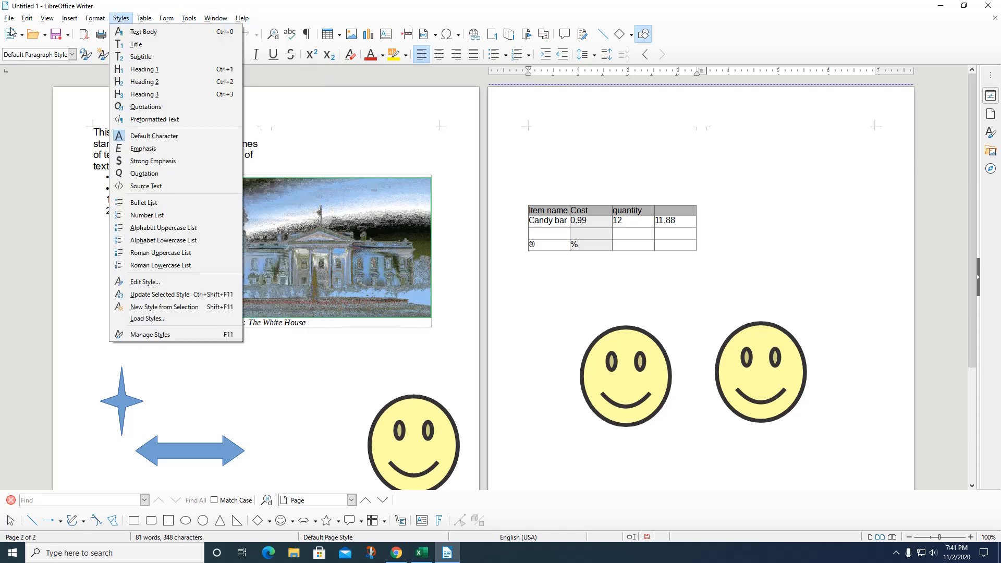
- Review the Default Page Style settings for next style, paper format and margins, area, transparency, header, footer and borders
{"action": "mouse_move", "coordinate": [22, 21]}
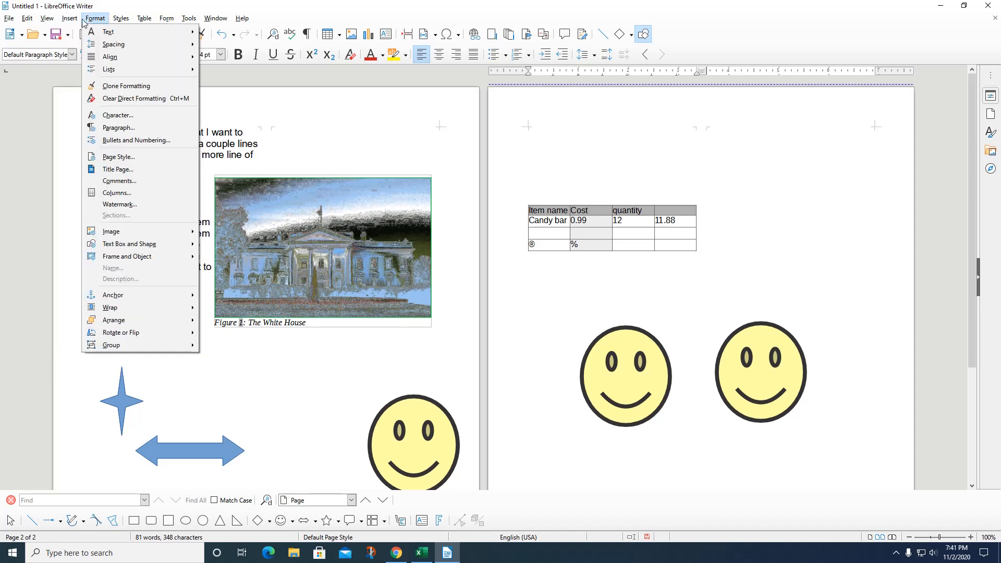
{"action": "left_click", "coordinate": [121, 157]}
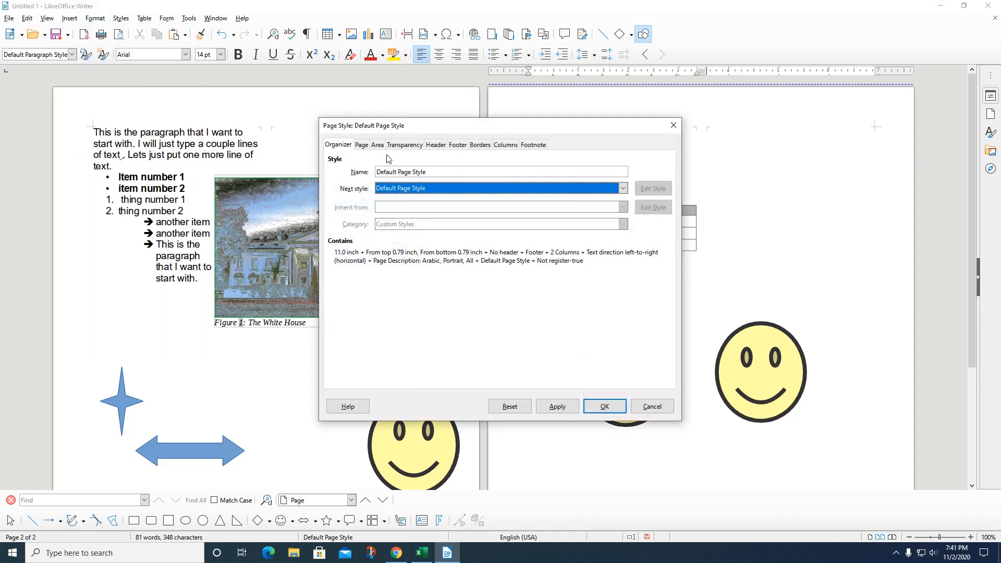
{"action": "left_click", "coordinate": [623, 188]}
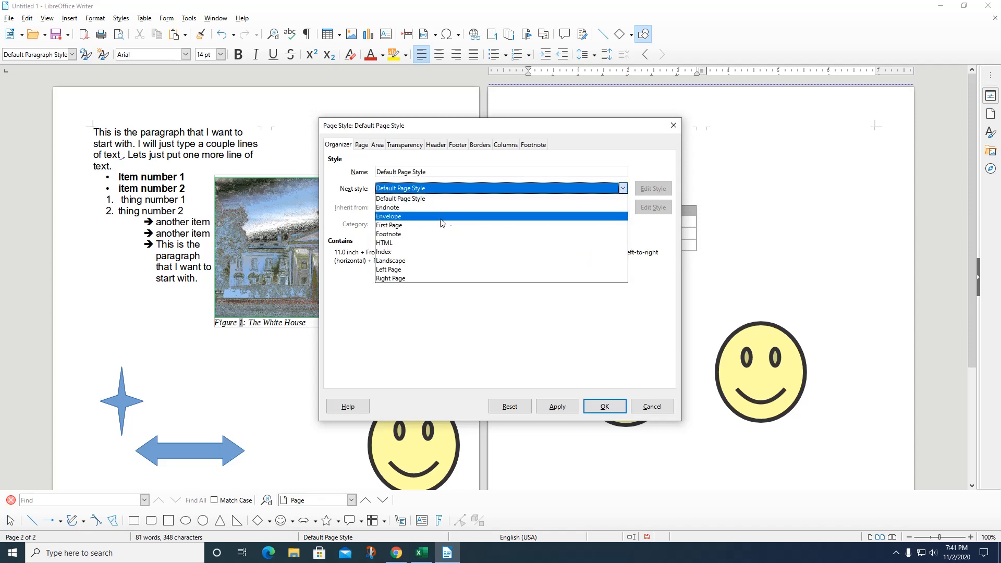
{"action": "left_click", "coordinate": [360, 145]}
{"action": "left_click", "coordinate": [365, 146]}
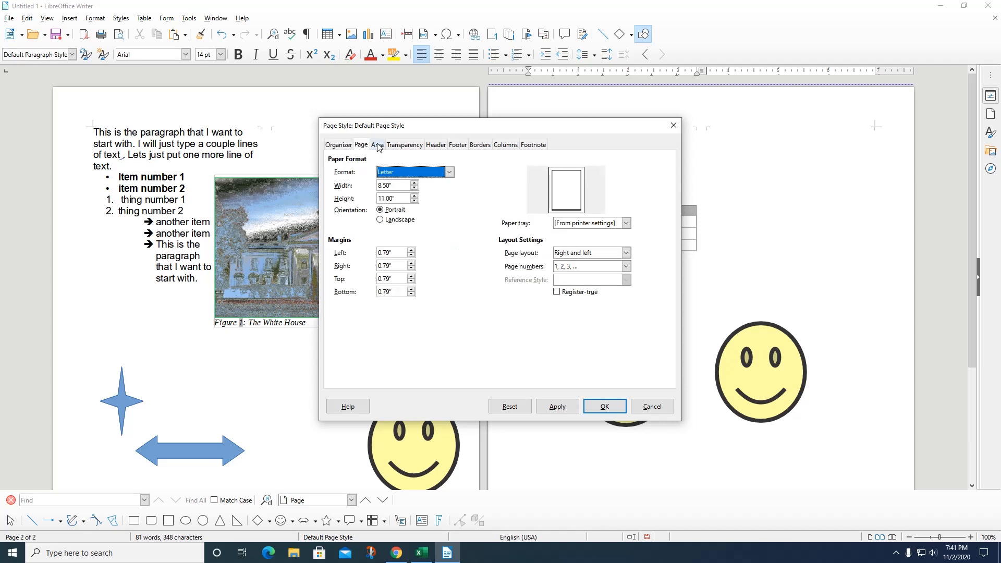
{"action": "left_click", "coordinate": [379, 147]}
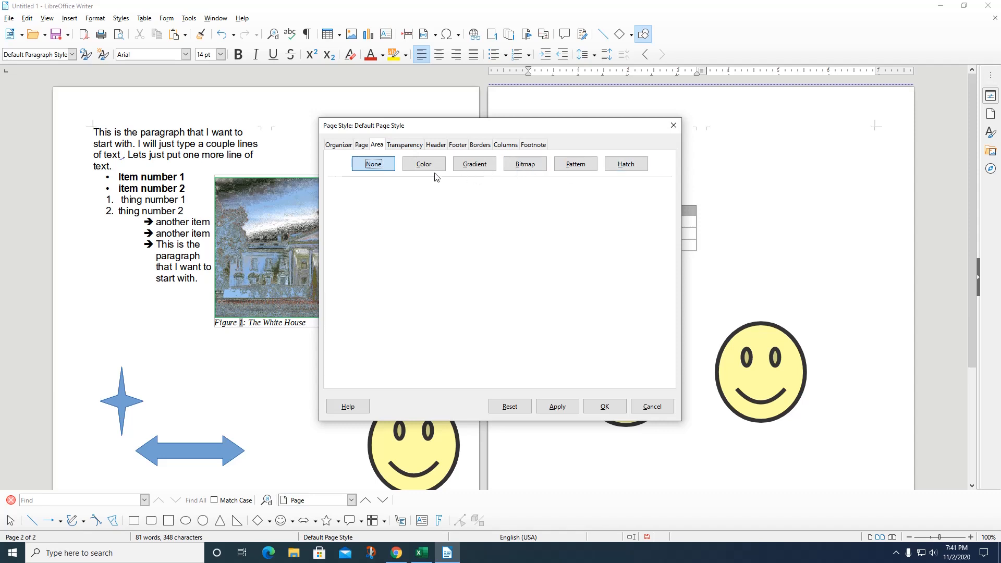
{"action": "left_click", "coordinate": [418, 147]}
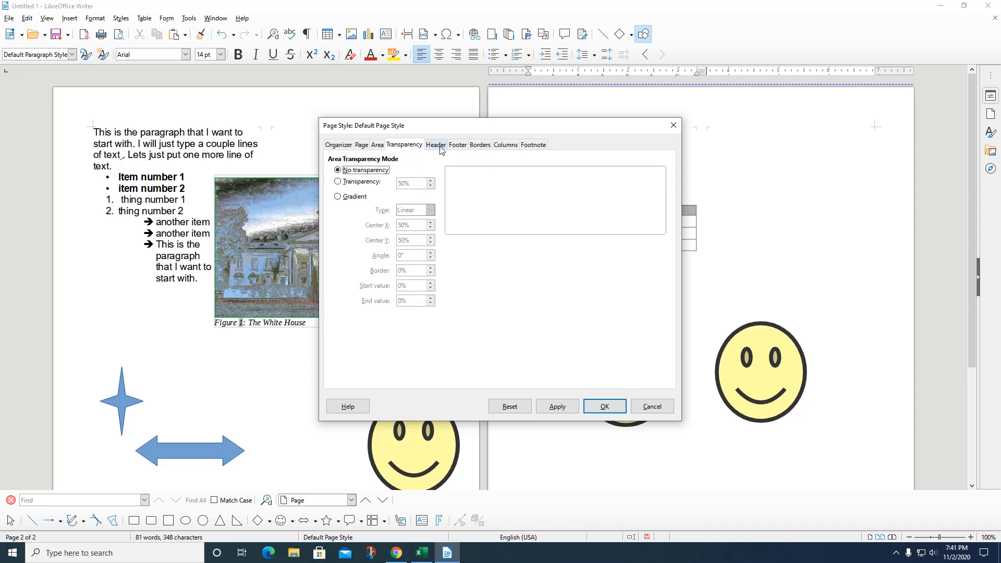
{"action": "left_click", "coordinate": [440, 148]}
{"action": "left_click", "coordinate": [457, 147]}
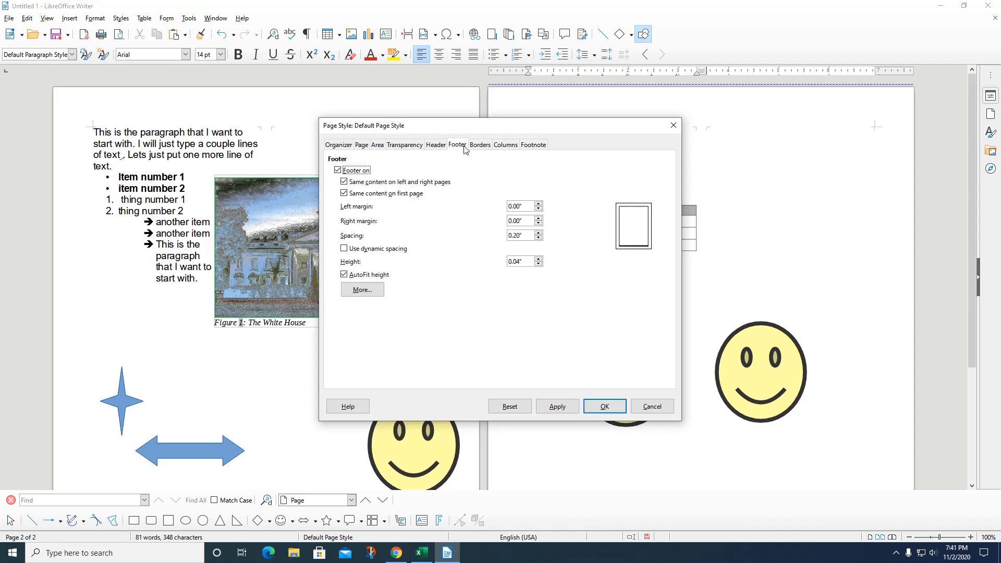
{"action": "left_click", "coordinate": [479, 147]}
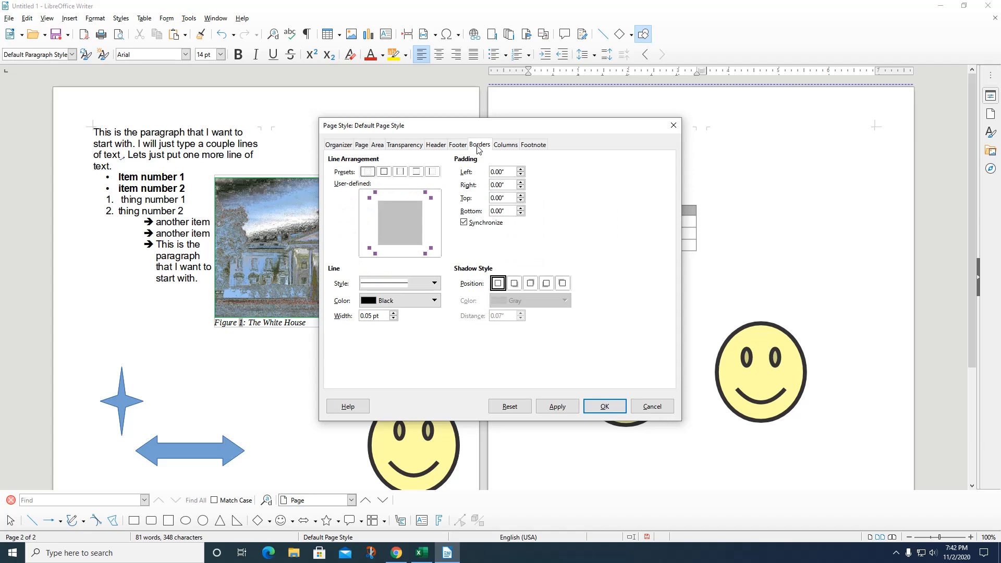
{"action": "left_click", "coordinate": [604, 408]}
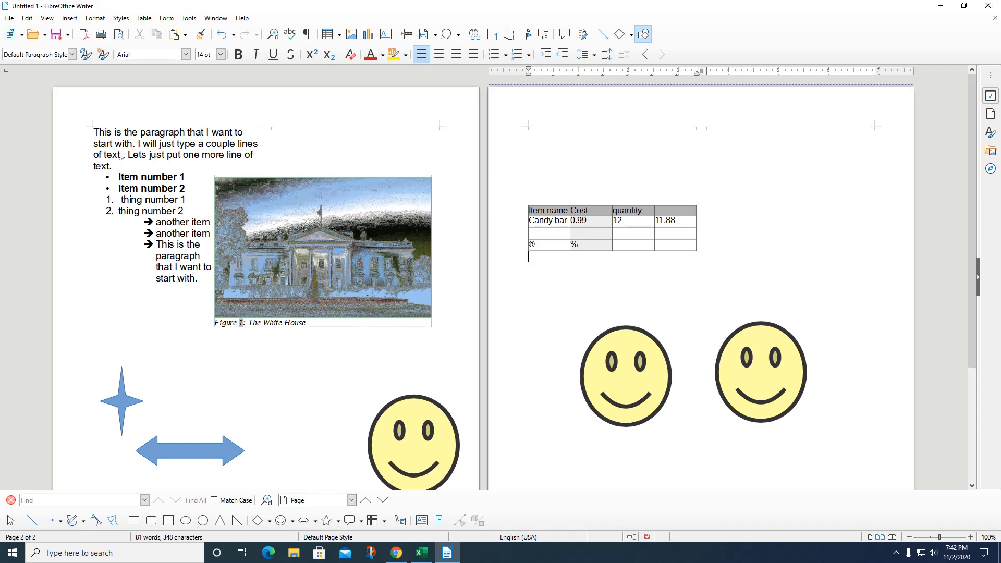
- Open a new Chrome window and search the web for "how to set margins in libre office writer"
{"action": "left_click", "coordinate": [396, 553]}
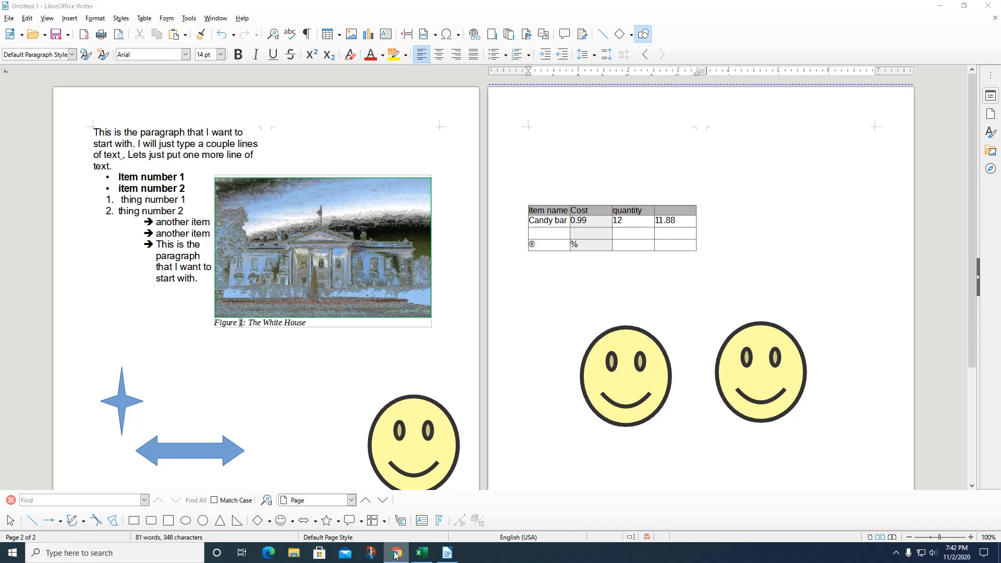
{"action": "right_click", "coordinate": [397, 553]}
{"action": "left_click", "coordinate": [367, 498]}
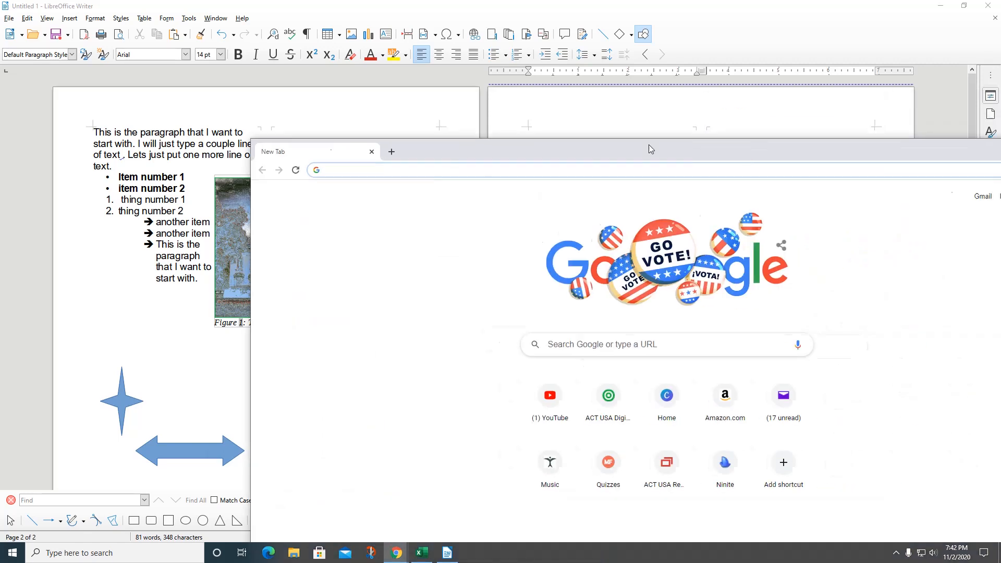
{"action": "left_click", "coordinate": [469, 49]}
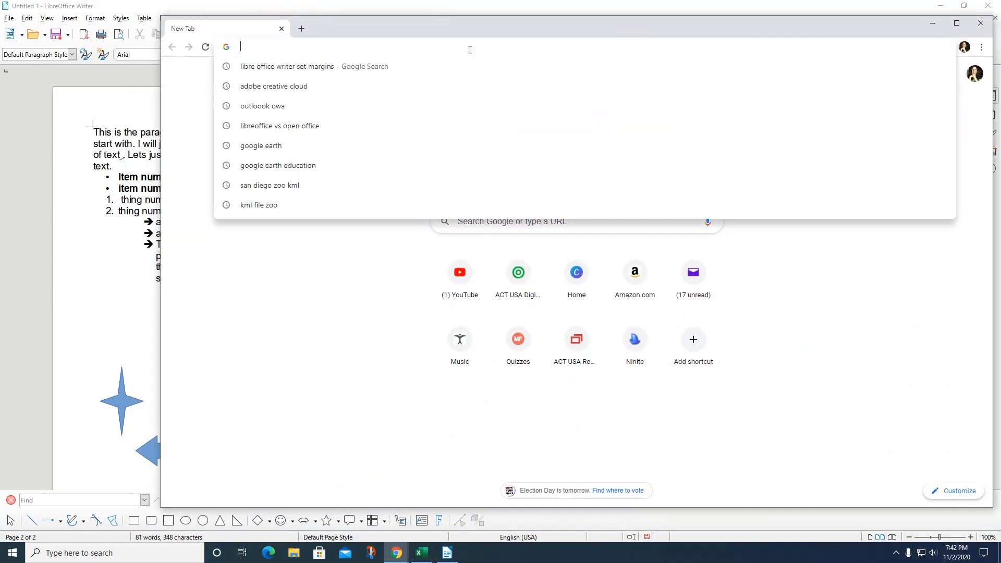
{"action": "type", "text": "how to set mar"}
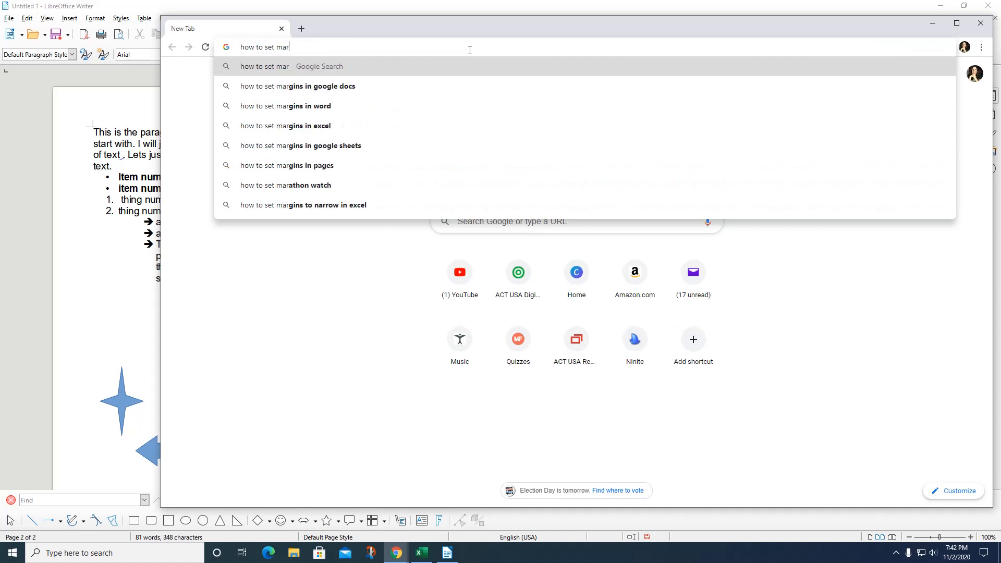
{"action": "type", "text": "gins in lib"}
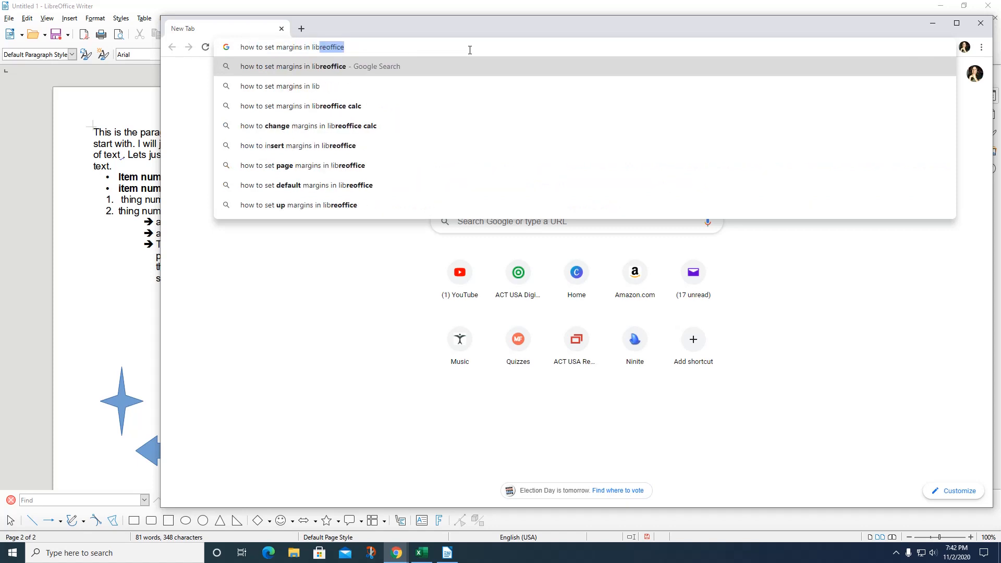
{"action": "type", "text": "re office writer"}
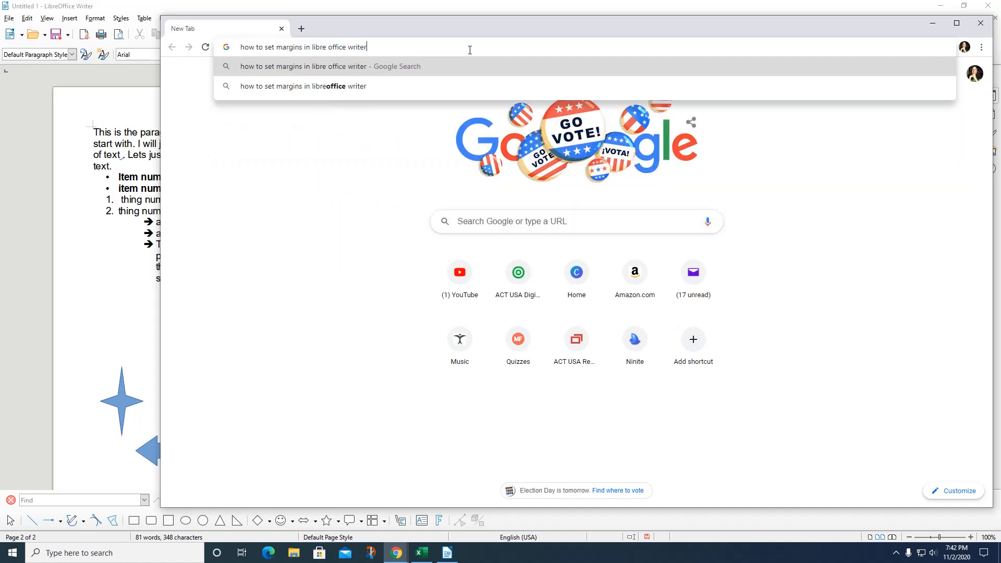
{"action": "key", "text": "Return"}
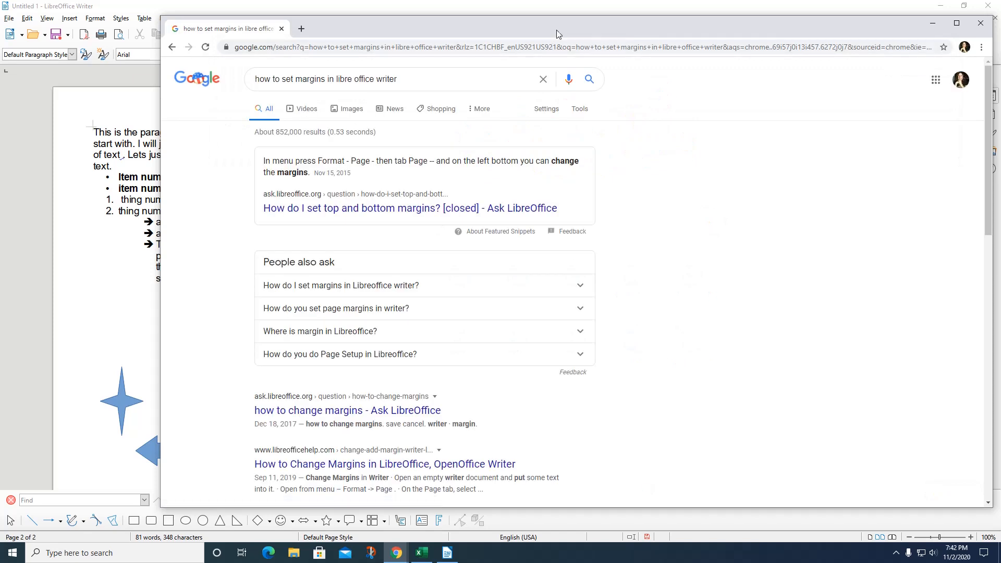